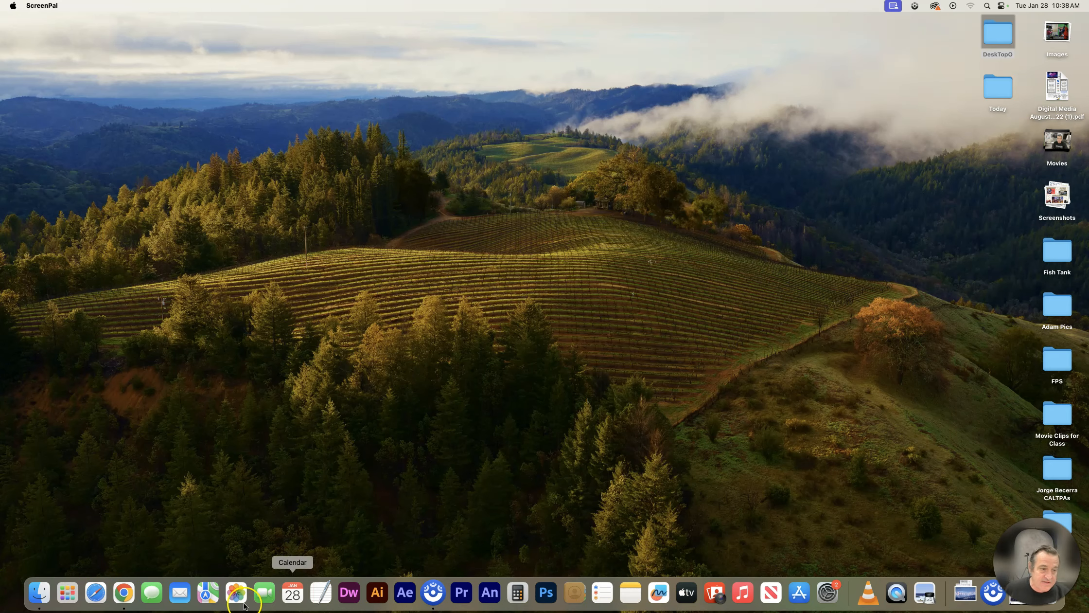
# Launch Adobe Premiere Pro 2024
pyautogui.click(67, 592)
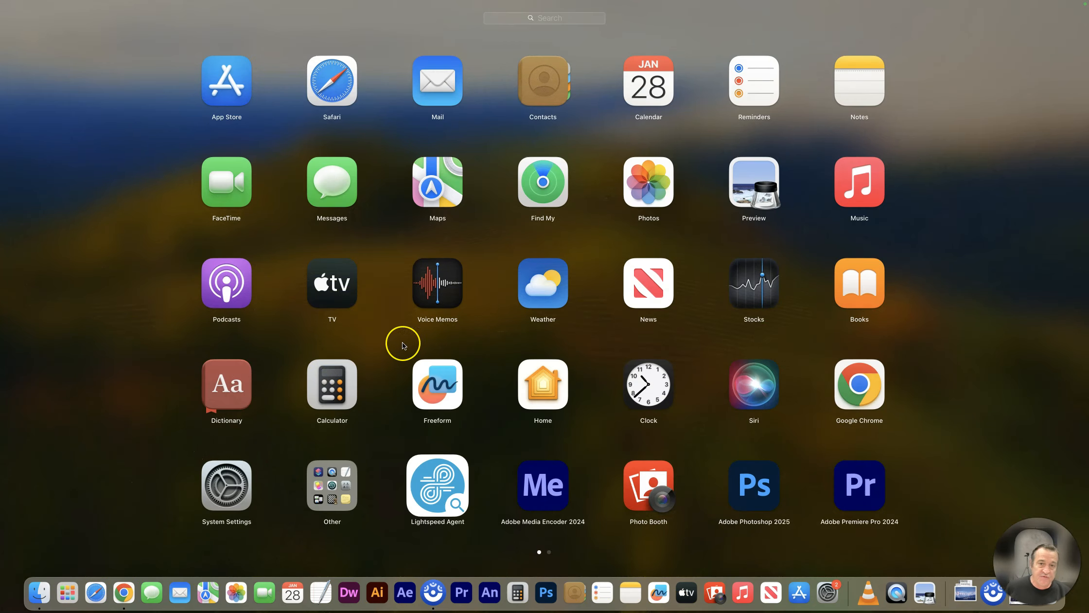
pyautogui.click(79, 589)
pyautogui.click(80, 590)
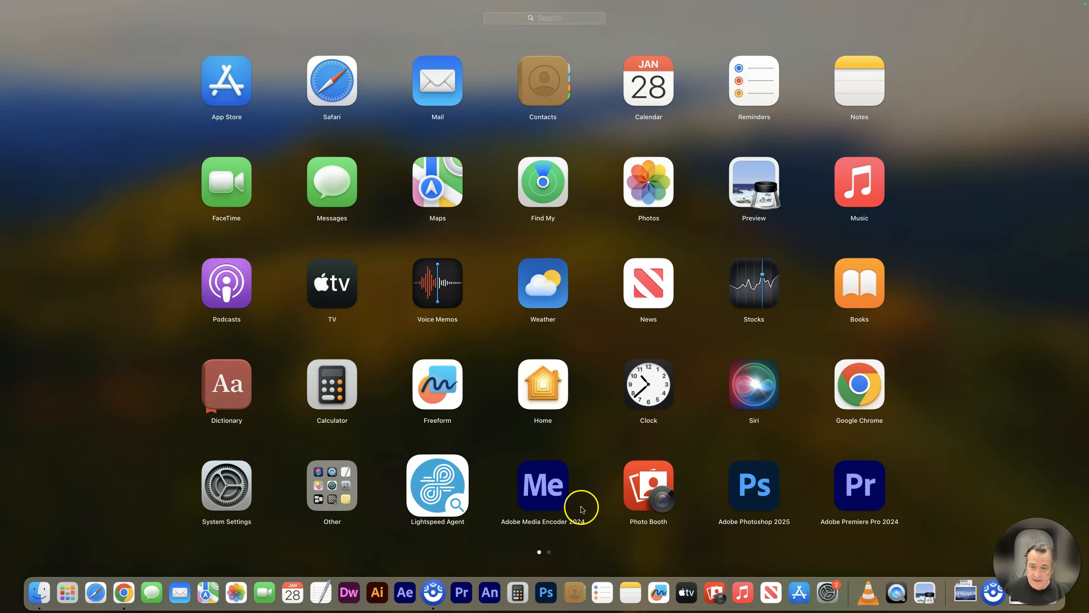
pyautogui.moveTo(868, 499); pyautogui.dragTo(671, 546)
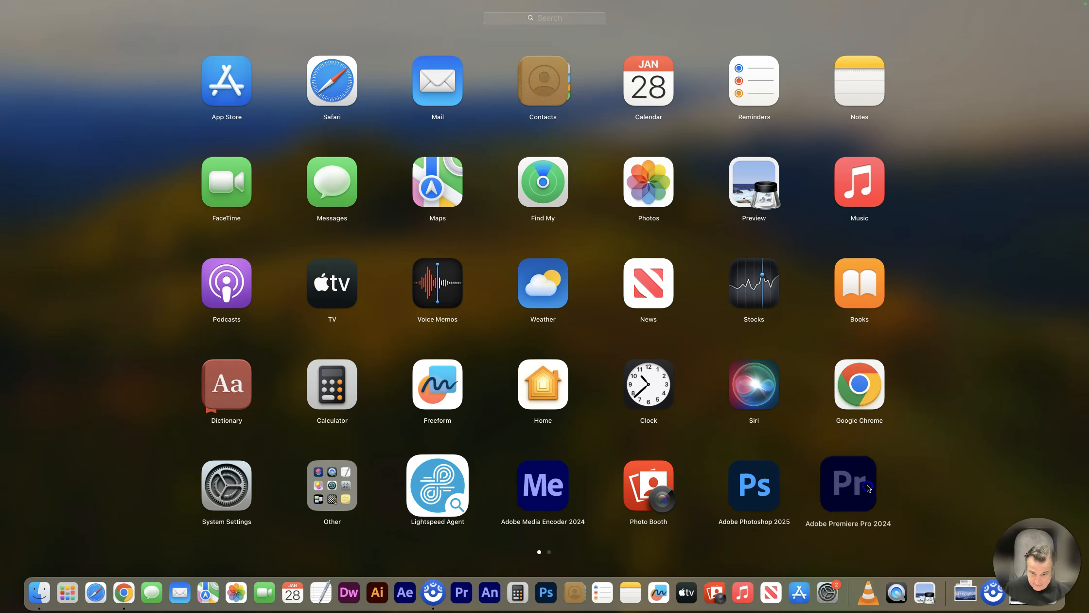
pyautogui.click(471, 598)
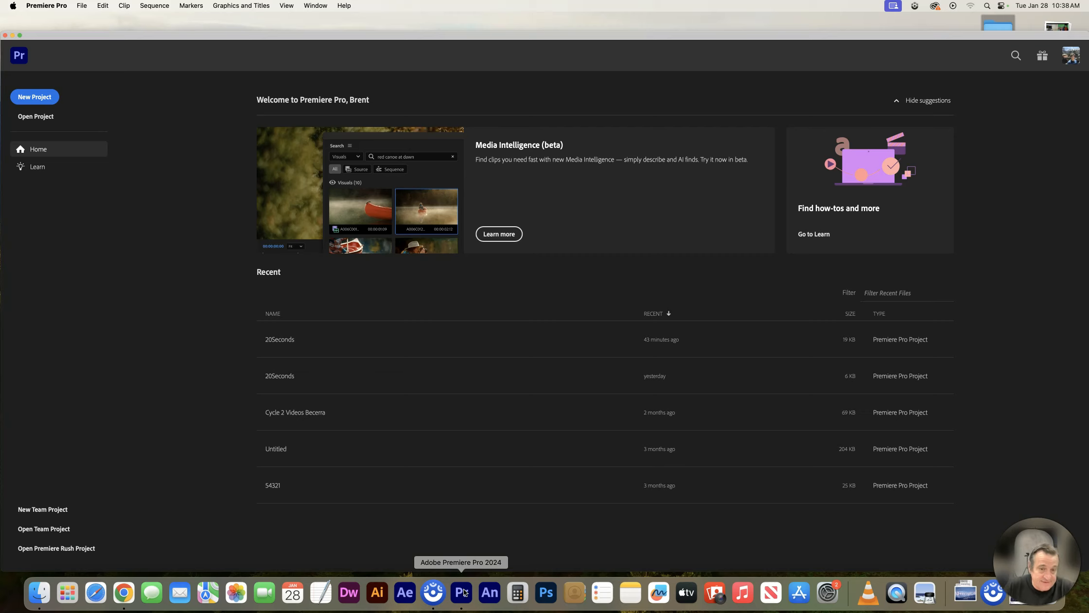
pyautogui.click(475, 584)
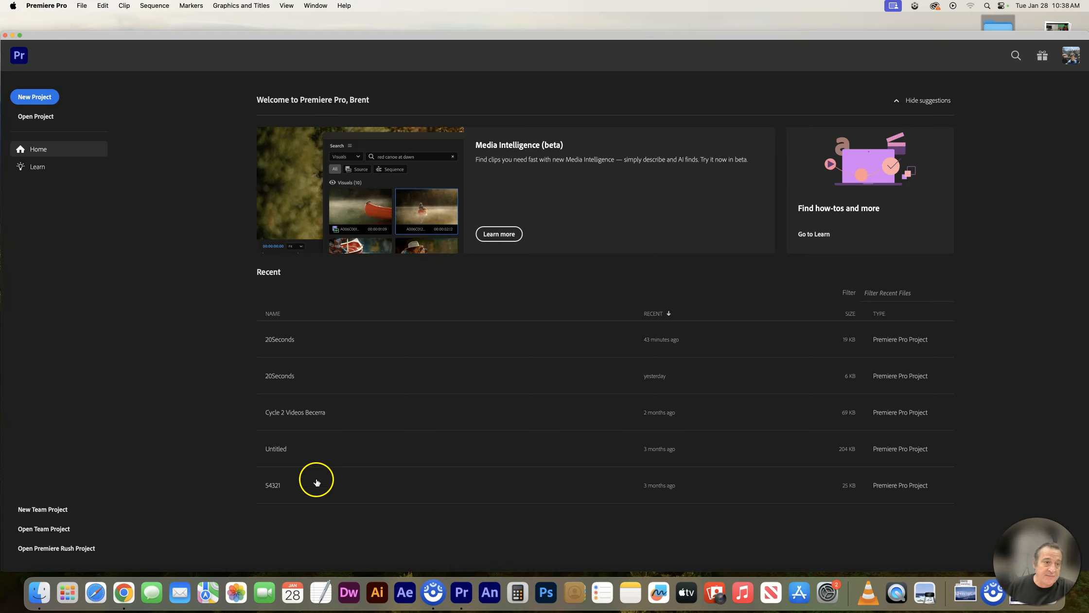
# Start a new project and name it 20Seconds
pyautogui.click(46, 97)
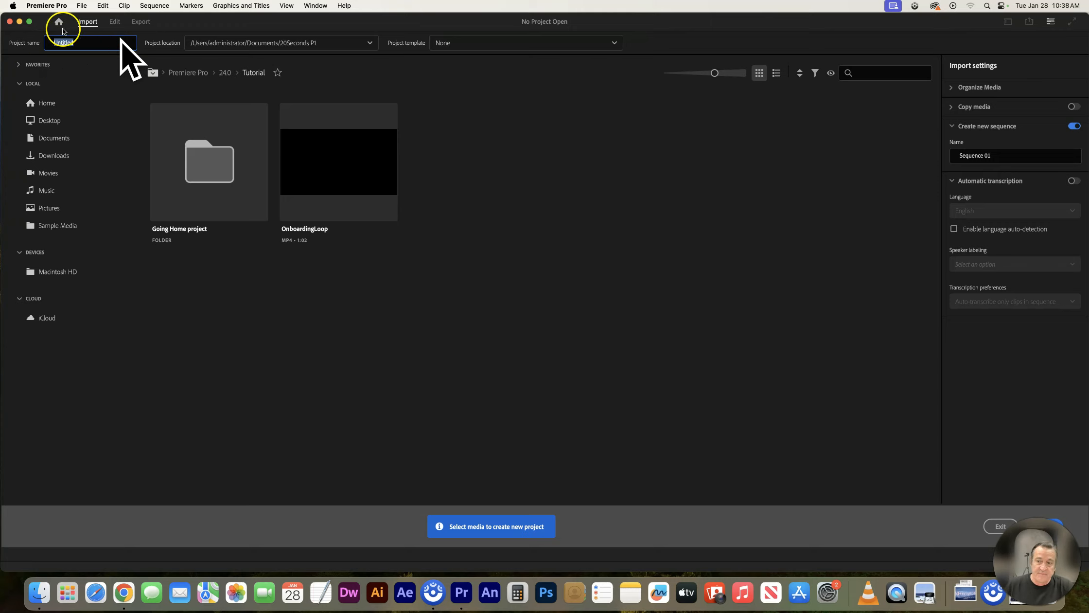
pyautogui.write('20Secon')
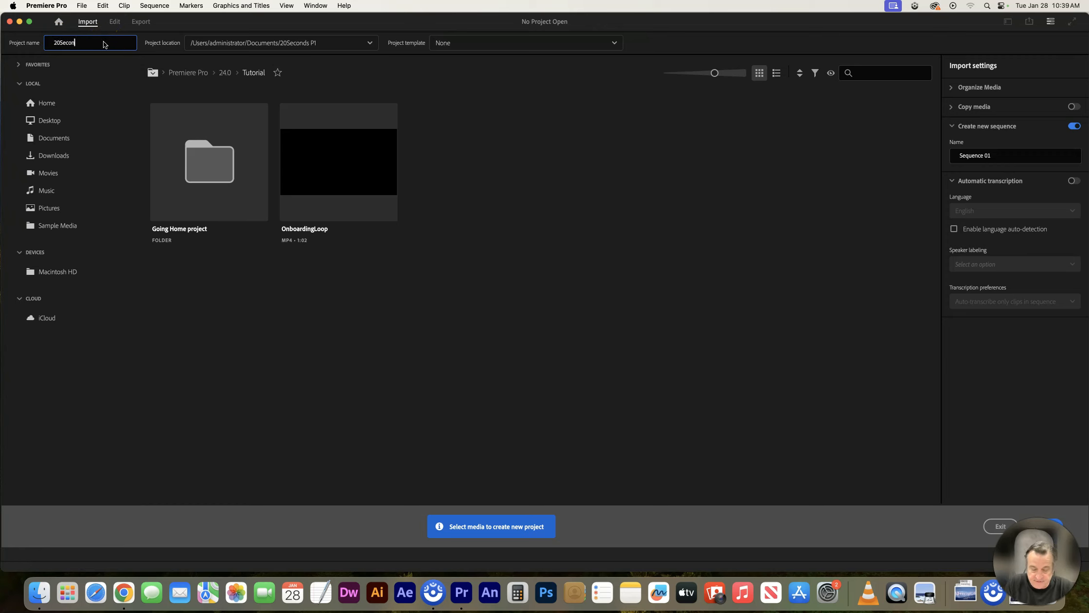
pyautogui.write('ds')
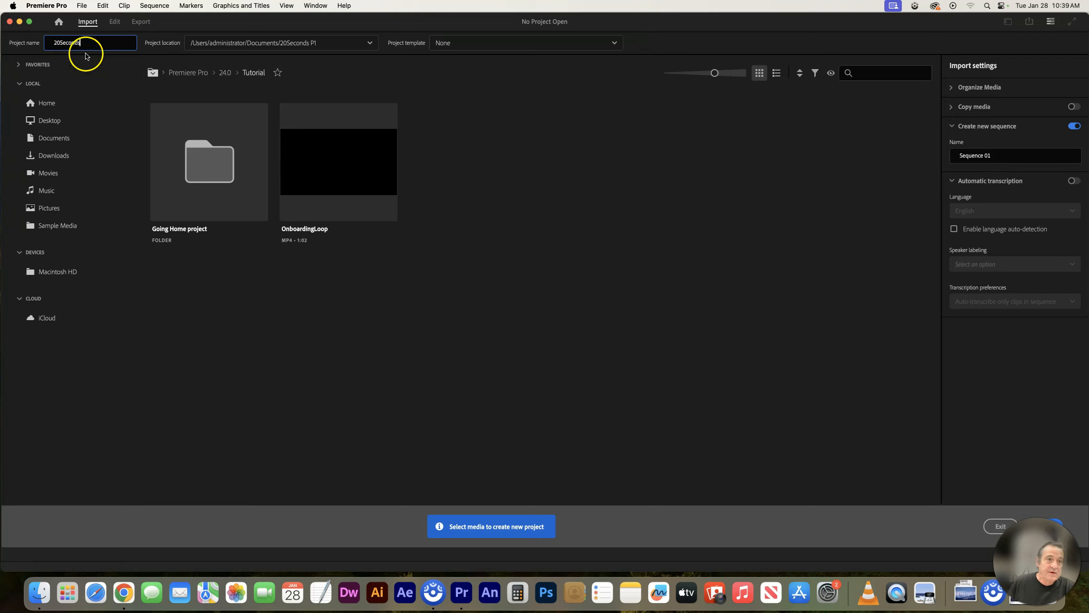
# Set the project location to a new folder named 20SecondsX inside Documents and create the project
pyautogui.click(370, 44)
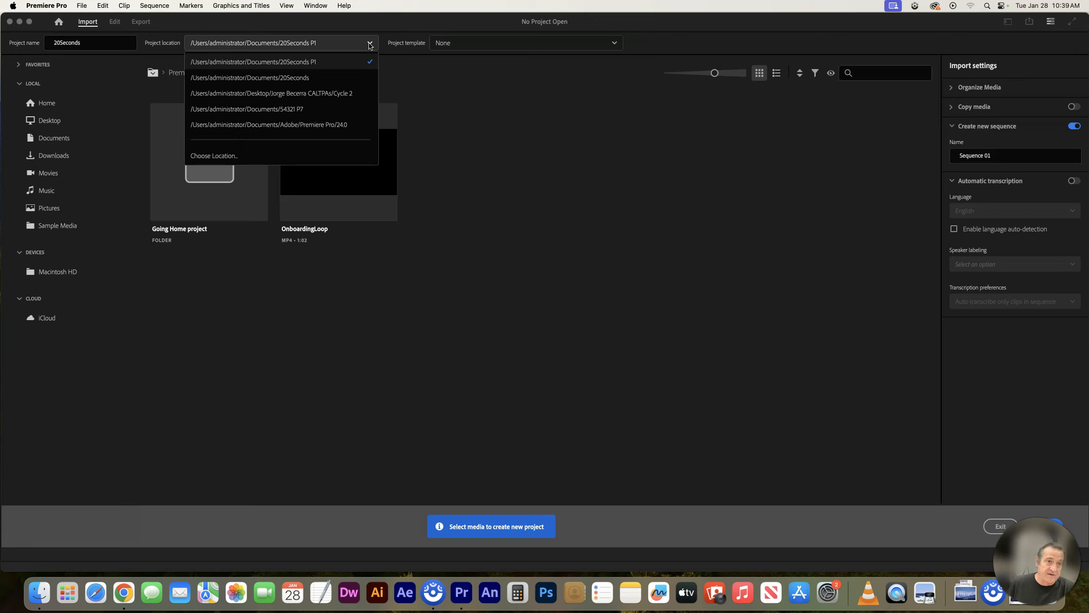
pyautogui.click(211, 156)
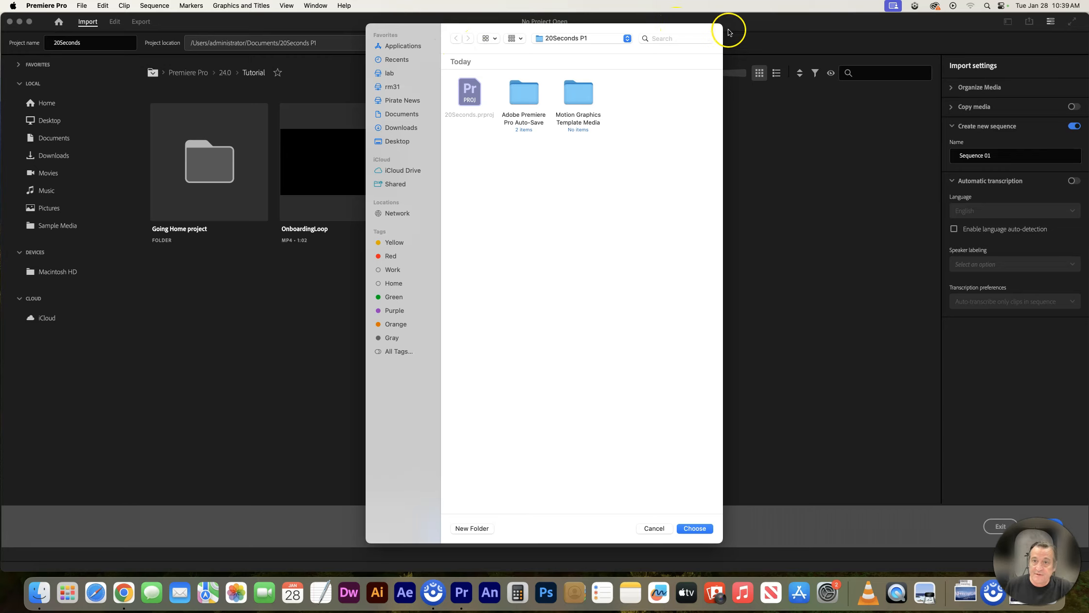
pyautogui.moveTo(720, 32)
pyautogui.mouseDown()
pyautogui.moveTo(721, 62)
pyautogui.moveTo(729, 43)
pyautogui.mouseUp()
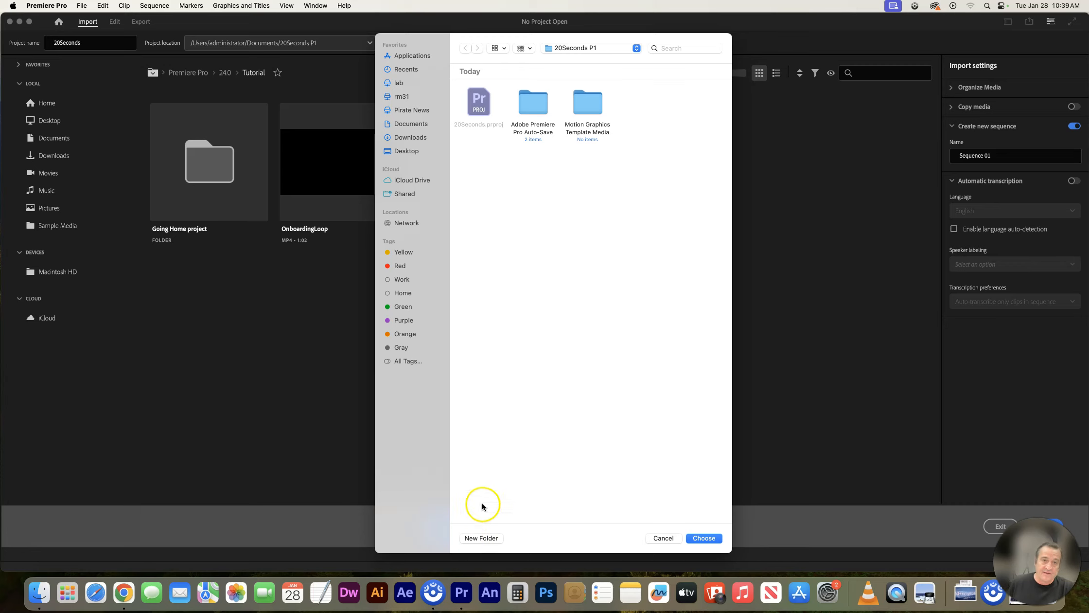
pyautogui.click(413, 124)
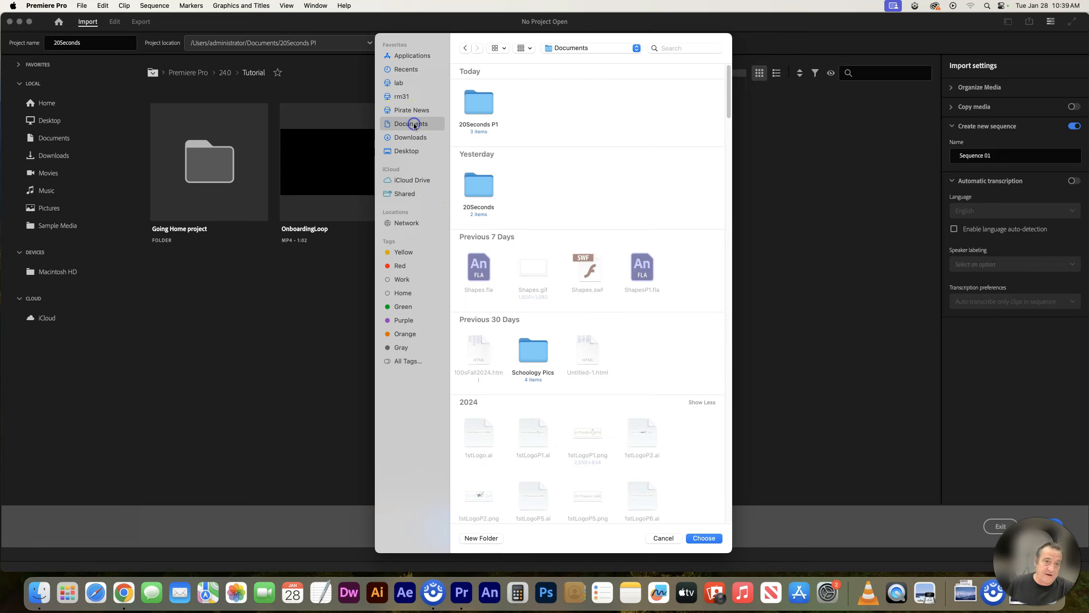
pyautogui.click(484, 538)
pyautogui.write('20Seconds')
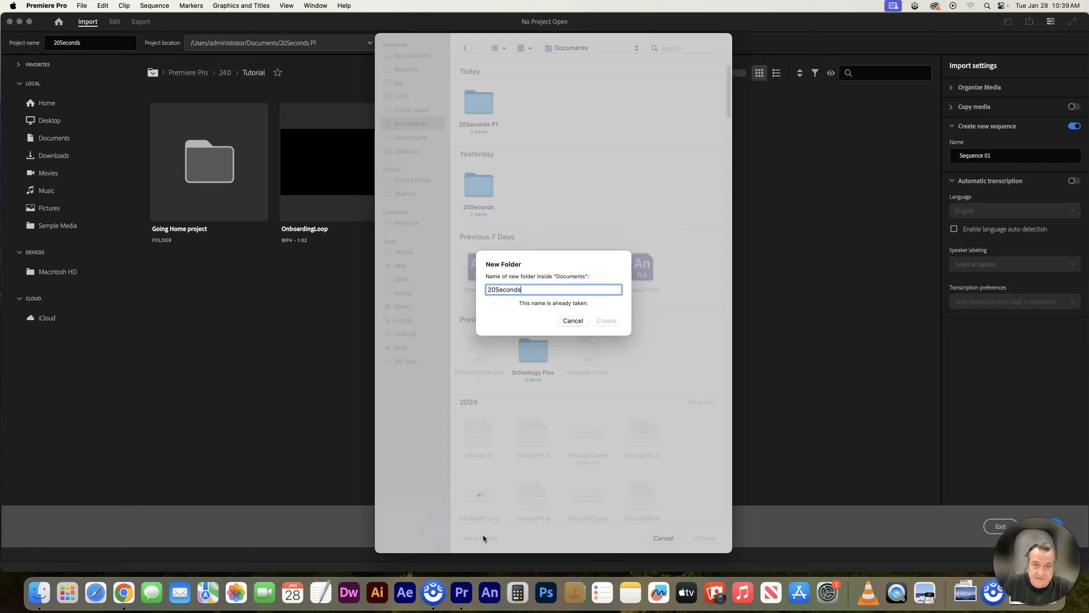
pyautogui.write('X')
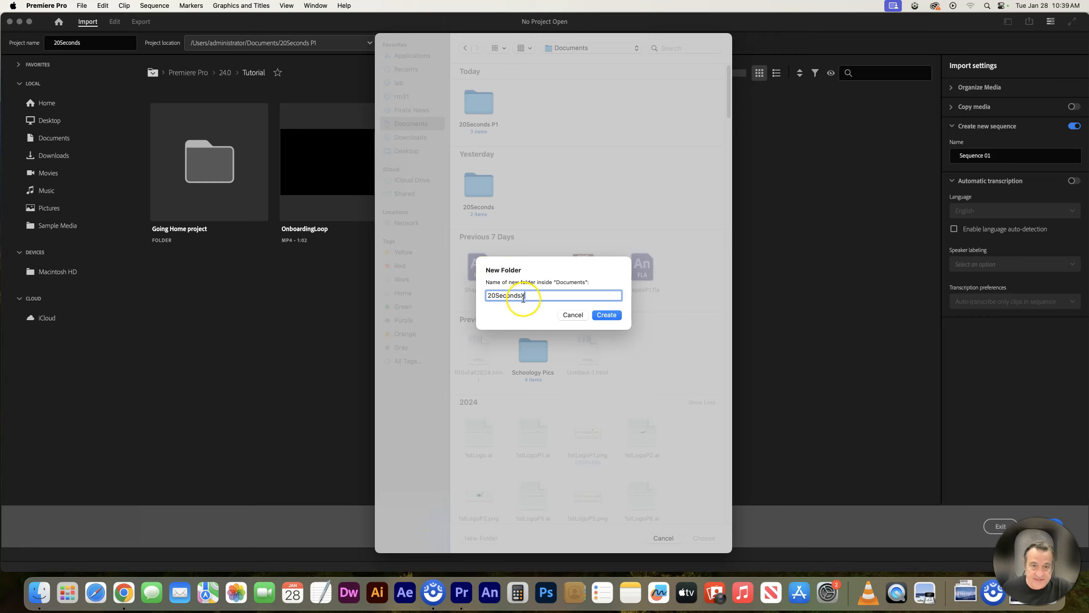
pyautogui.click(617, 321)
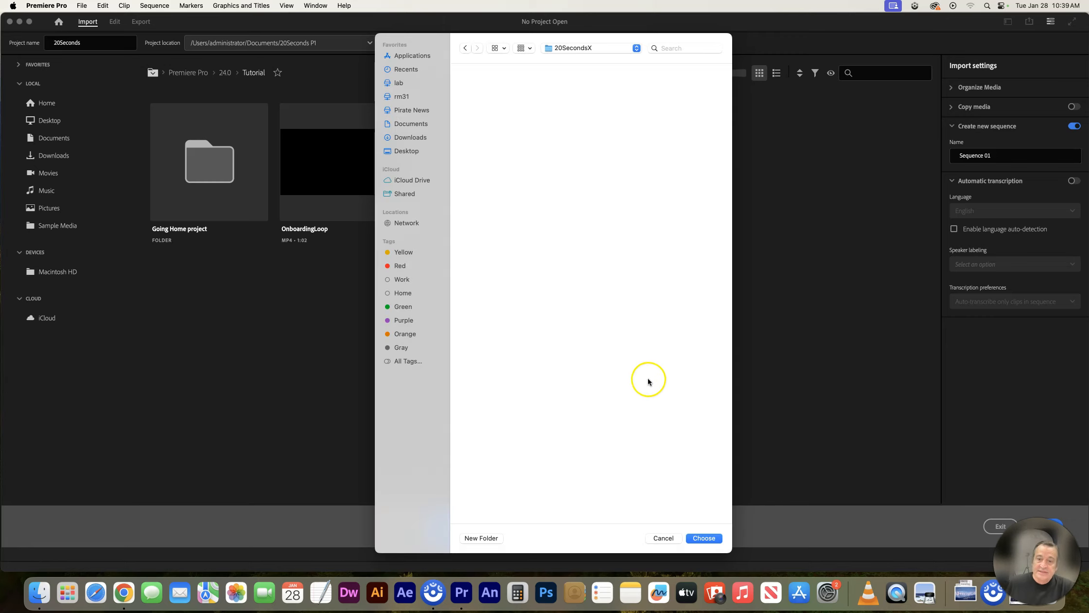
pyautogui.click(705, 539)
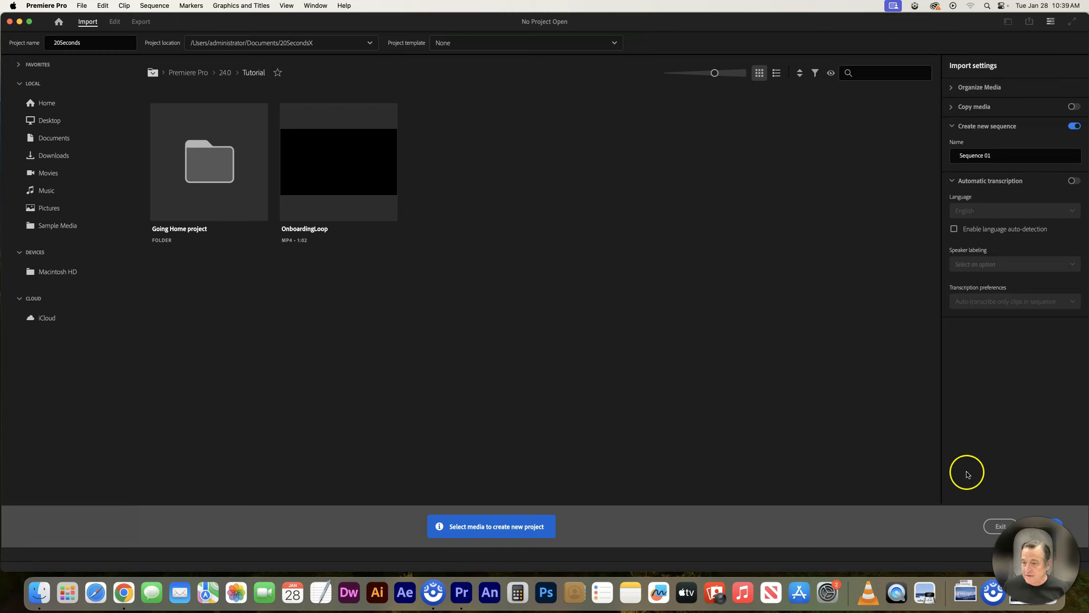
pyautogui.click(1041, 530)
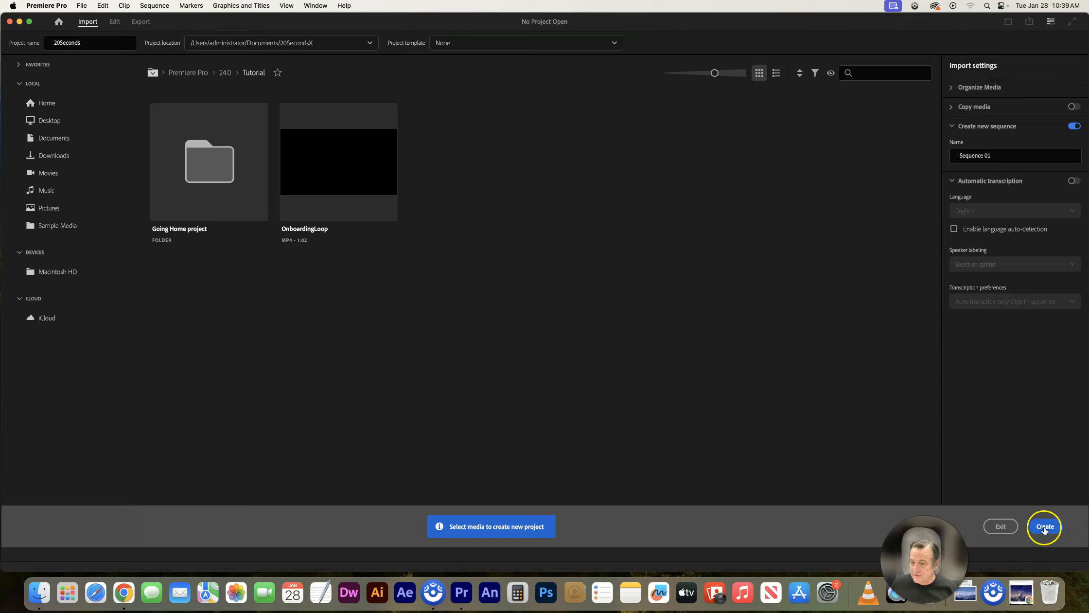
pyautogui.click(1045, 527)
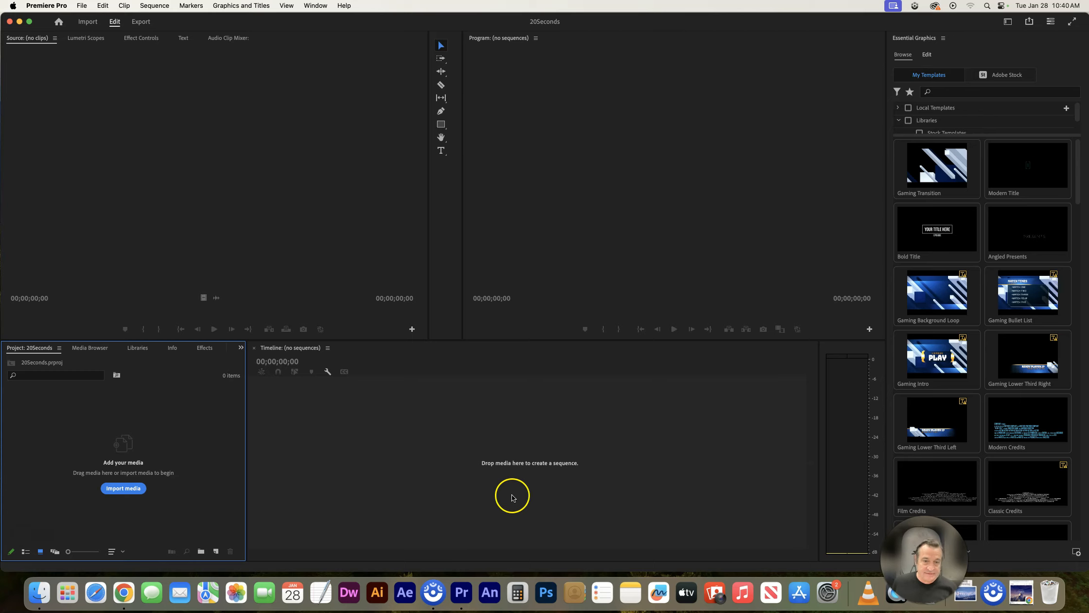
# Create a new sequence named 20Seconds using the HD 1080p 29.97 fps preset
pyautogui.click(80, 6)
pyautogui.moveTo(88, 20)
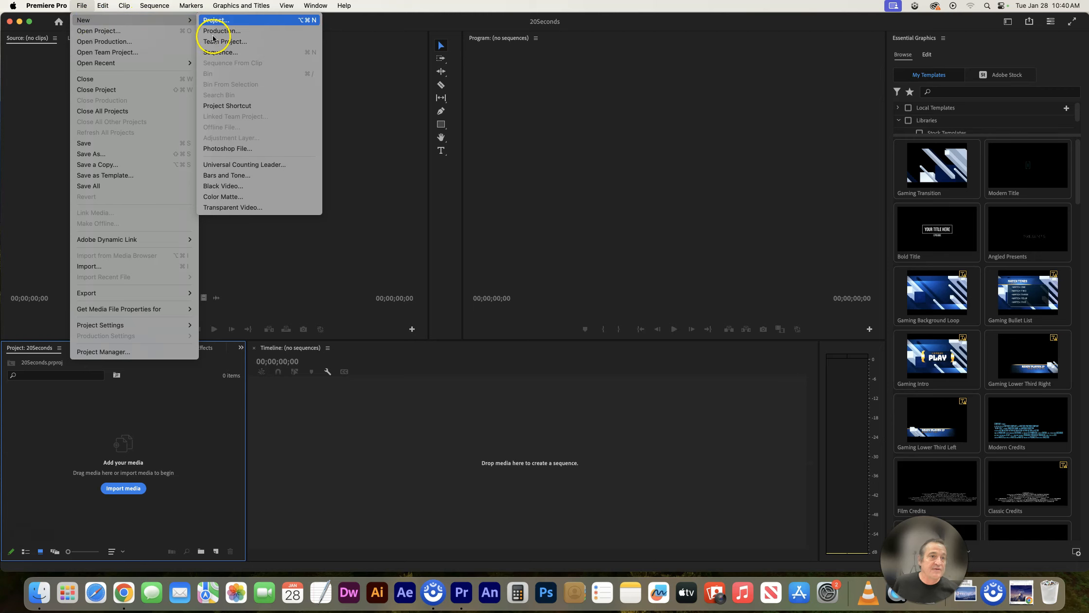
pyautogui.click(218, 52)
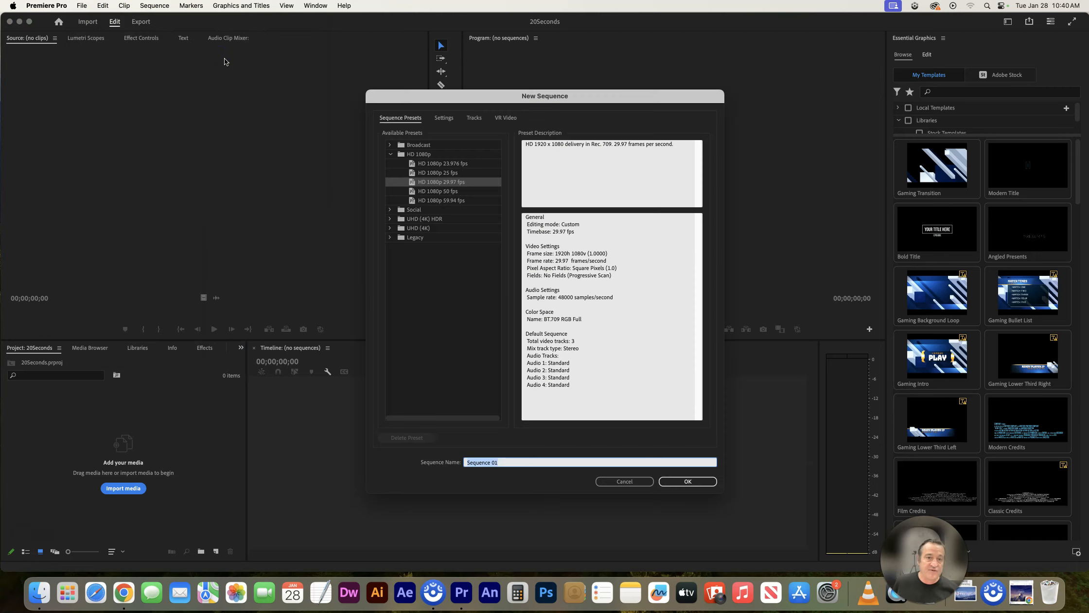
pyautogui.click(390, 154)
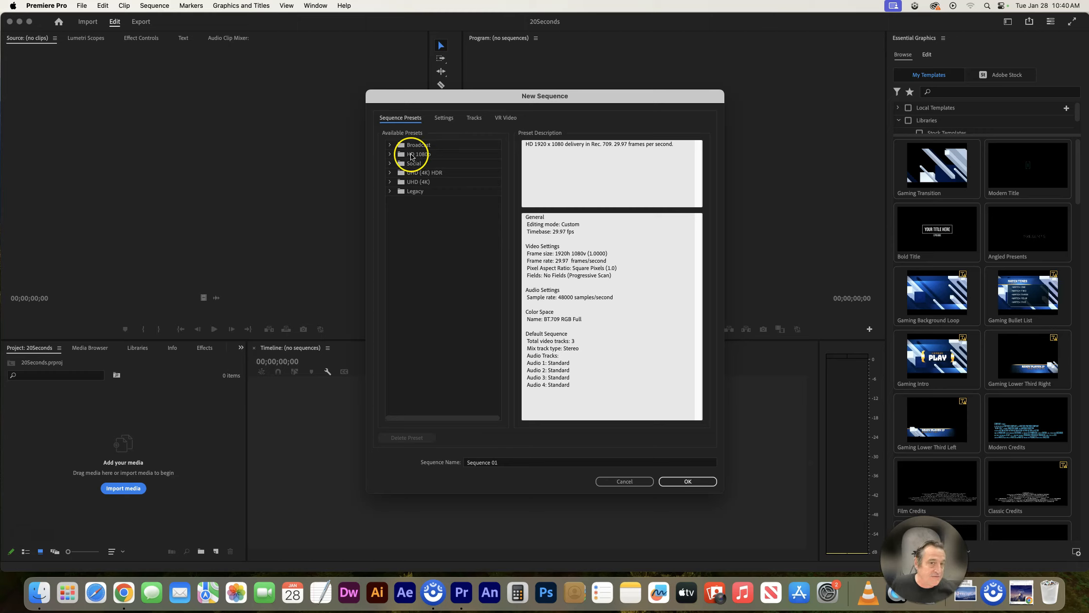
pyautogui.click(390, 154)
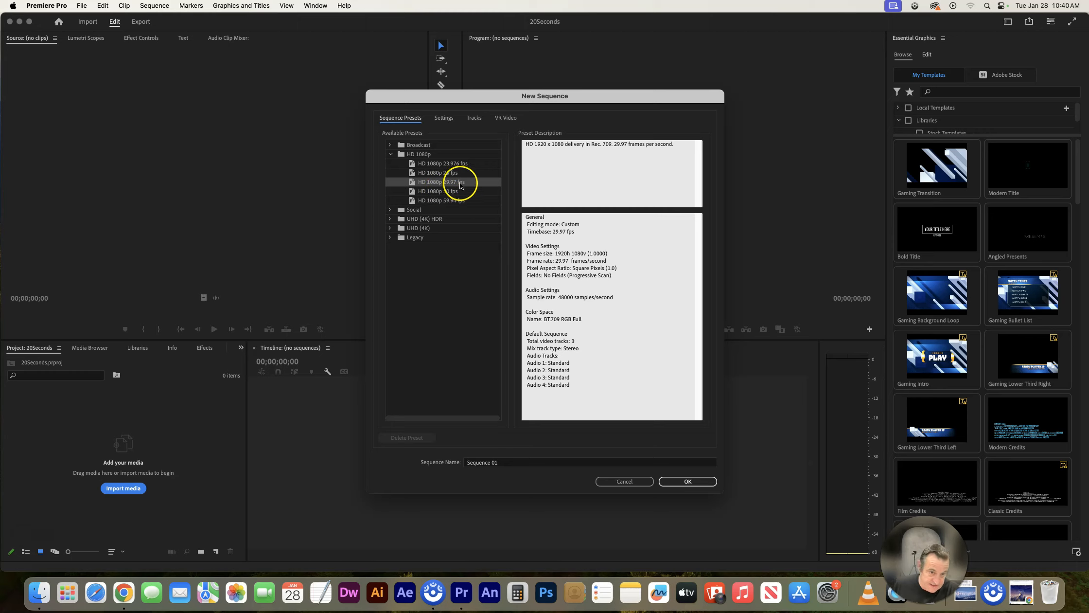
pyautogui.click(500, 463)
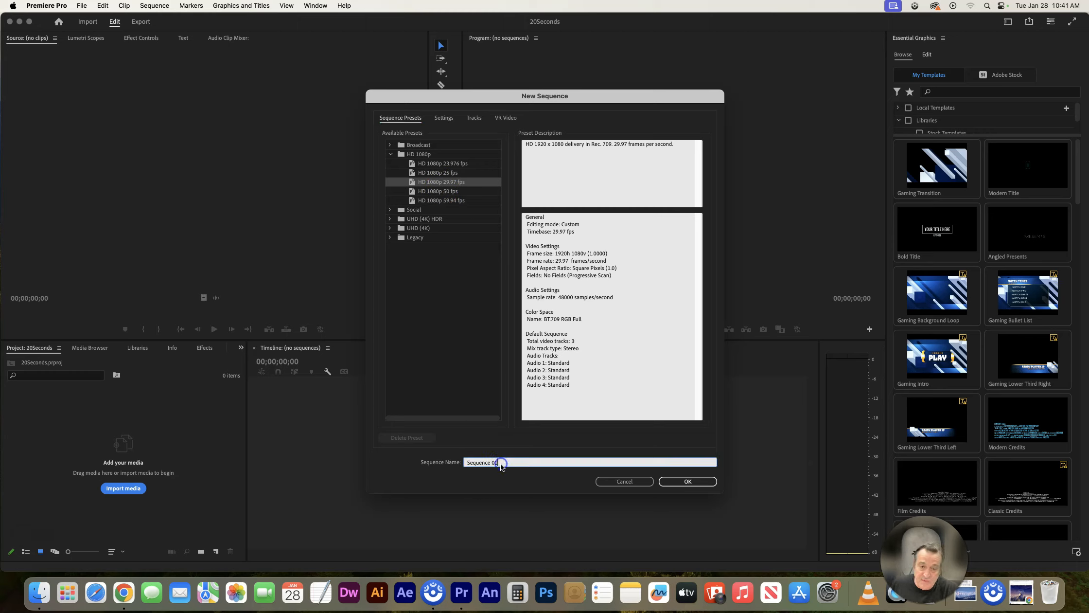
pyautogui.tripleClick(509, 463)
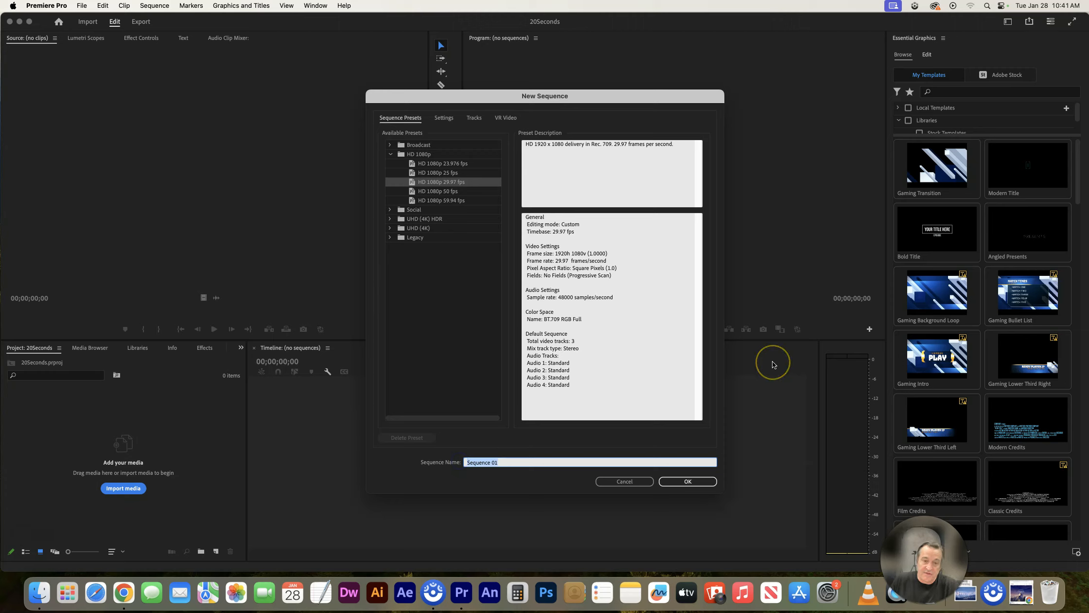
pyautogui.write('20Seconds')
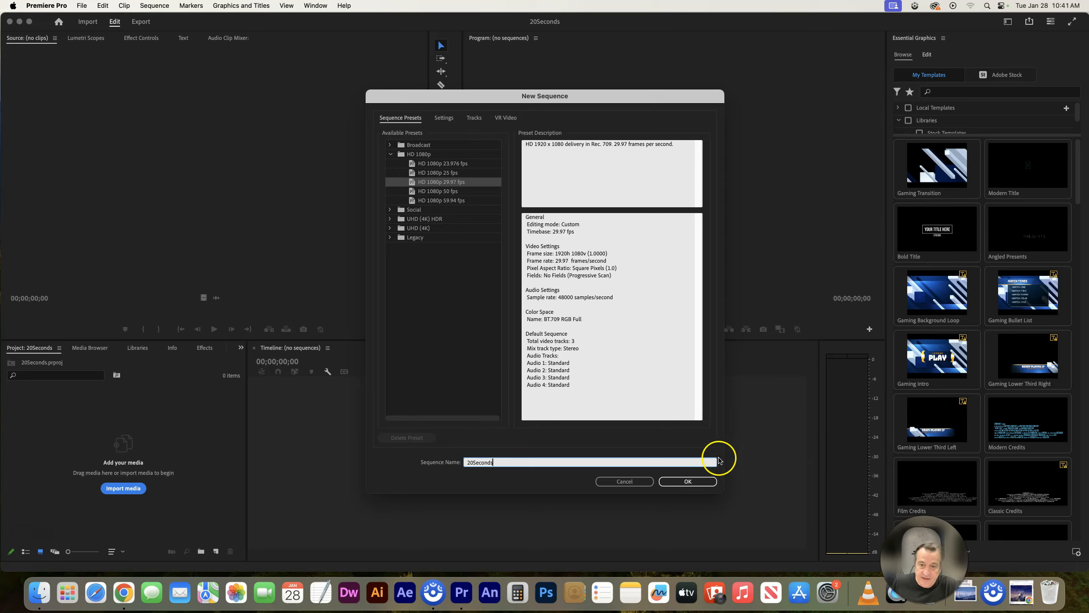
pyautogui.click(689, 481)
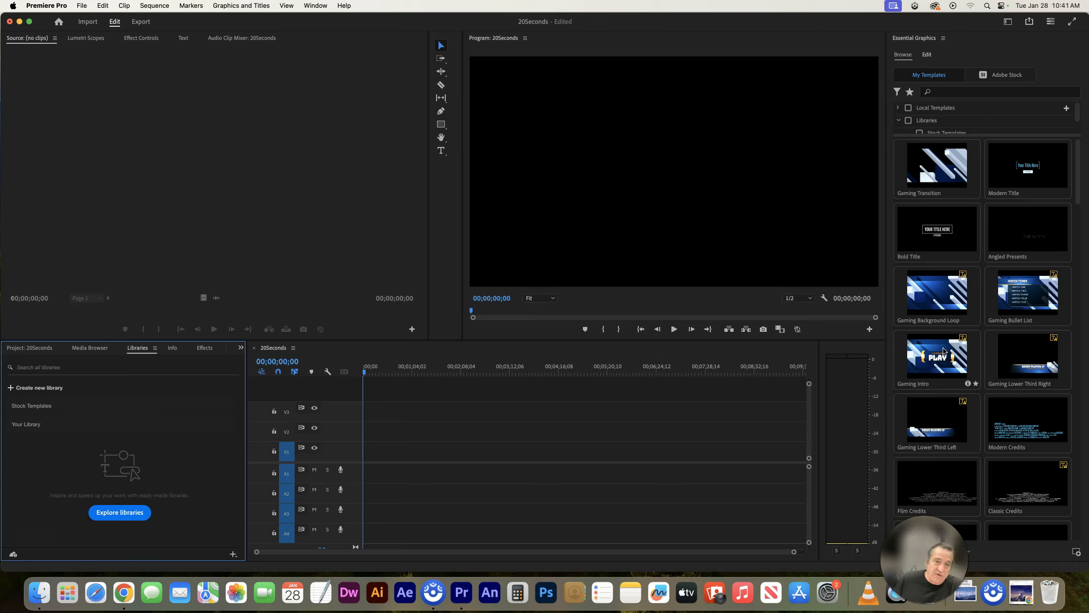
# Choose the Captions and Graphics workspace for working with title templates
pyautogui.click(901, 314)
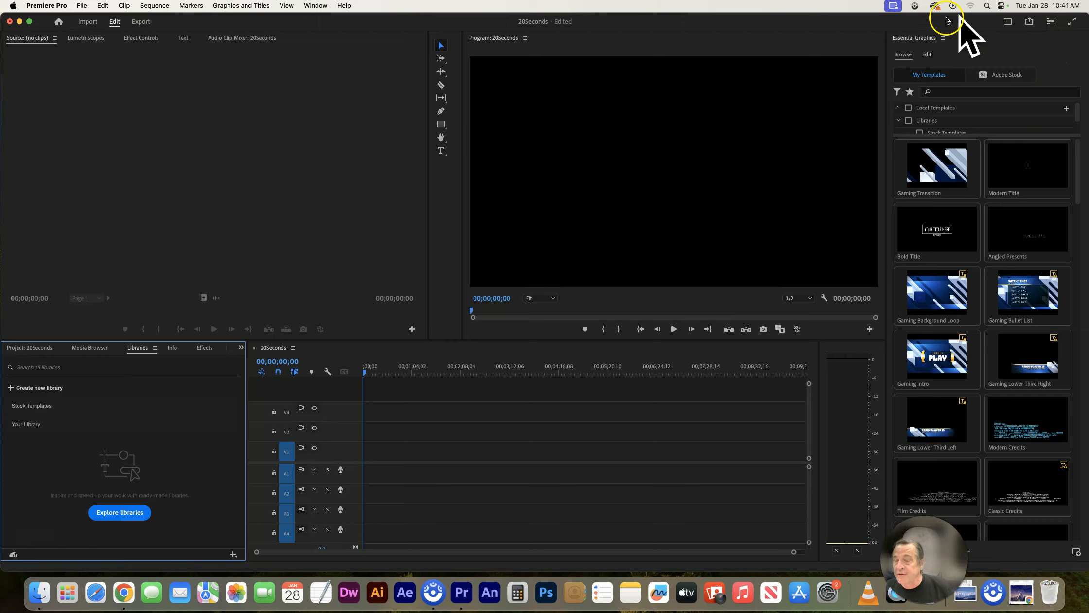
pyautogui.click(1010, 22)
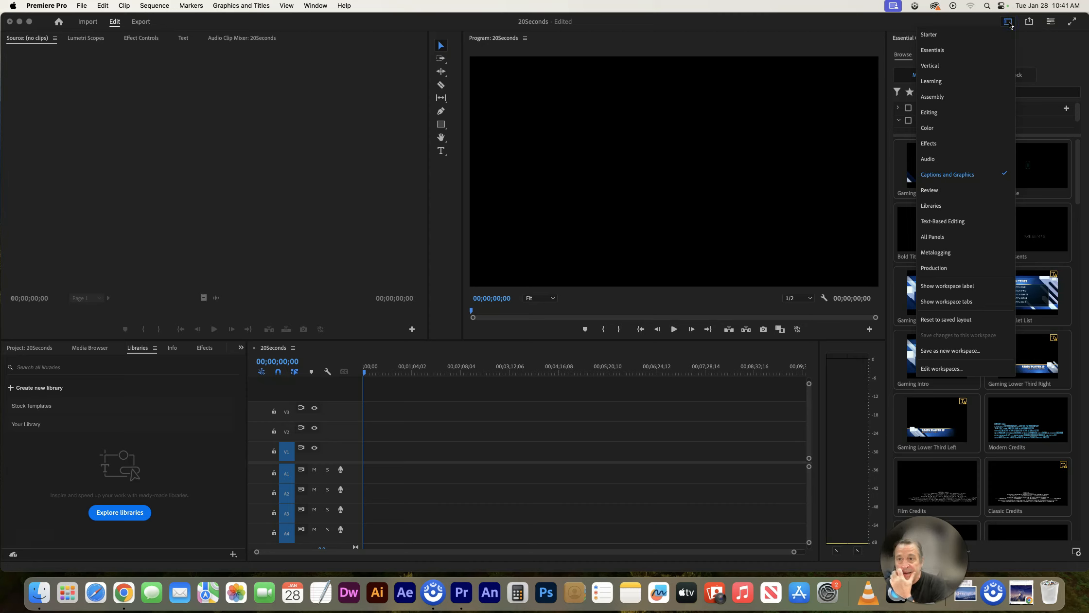
pyautogui.click(1009, 23)
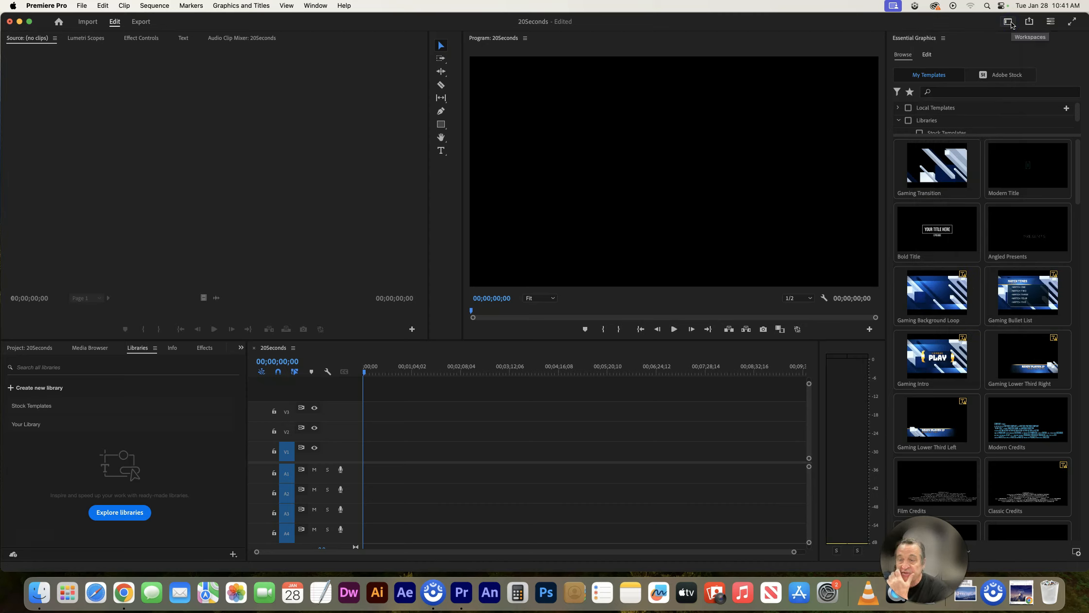
pyautogui.click(1009, 23)
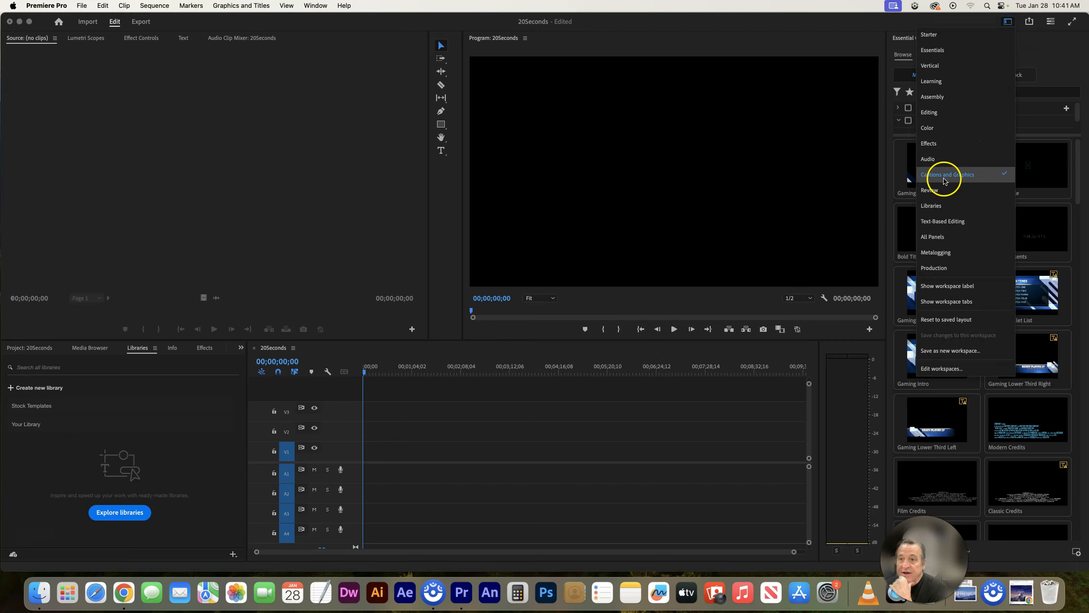
pyautogui.click(958, 176)
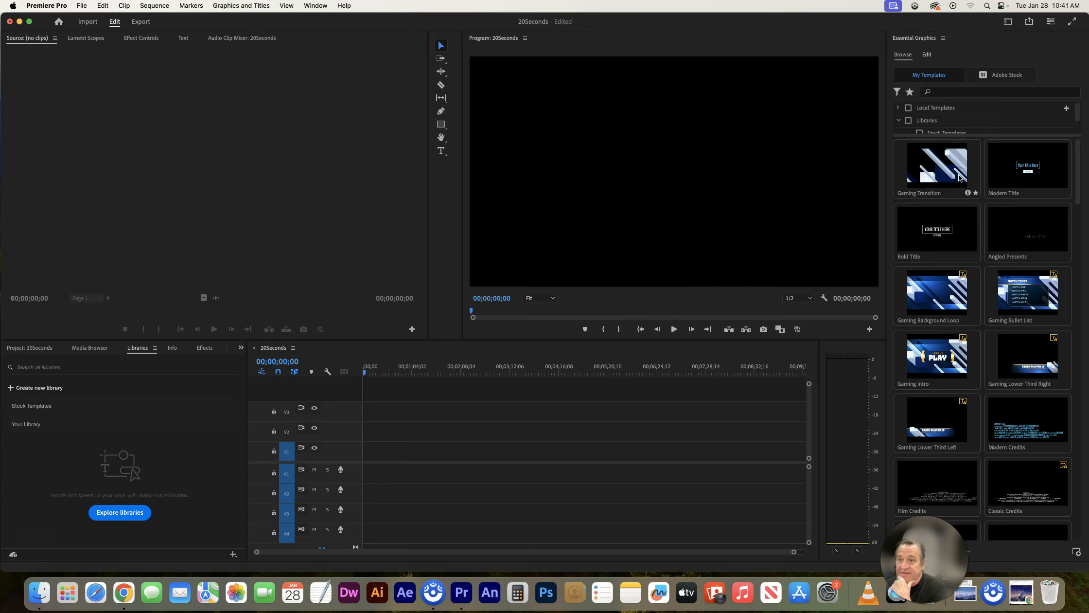
pyautogui.click(1008, 22)
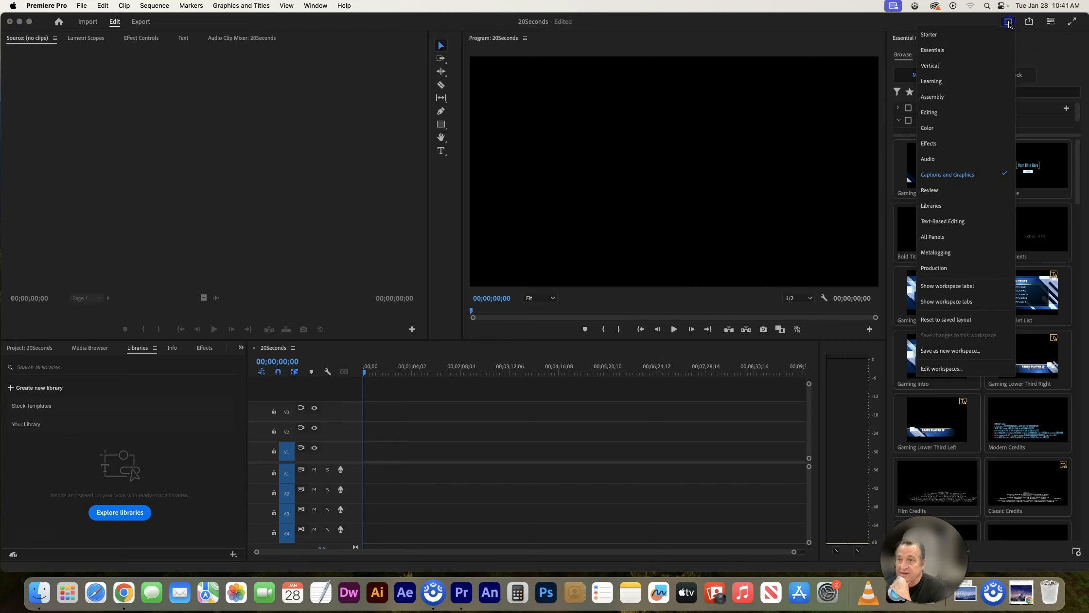
pyautogui.click(939, 173)
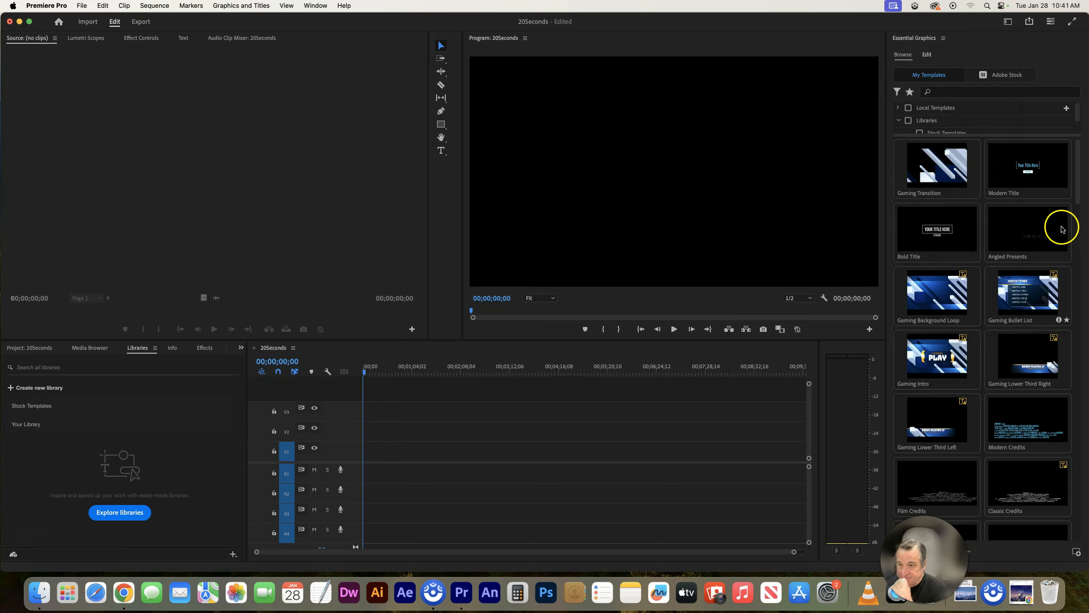
# Place the Film Title template on video track V1 at the very start of the 20Seconds sequence
pyautogui.moveTo(1076, 155); pyautogui.dragTo(1084, 438)
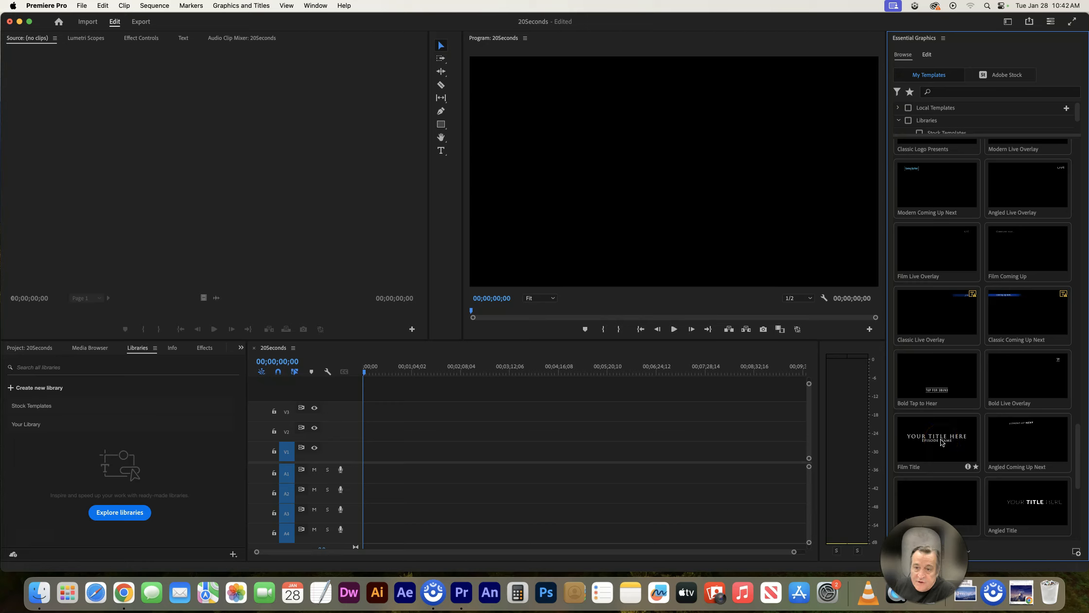
pyautogui.moveTo(945, 438); pyautogui.dragTo(470, 445)
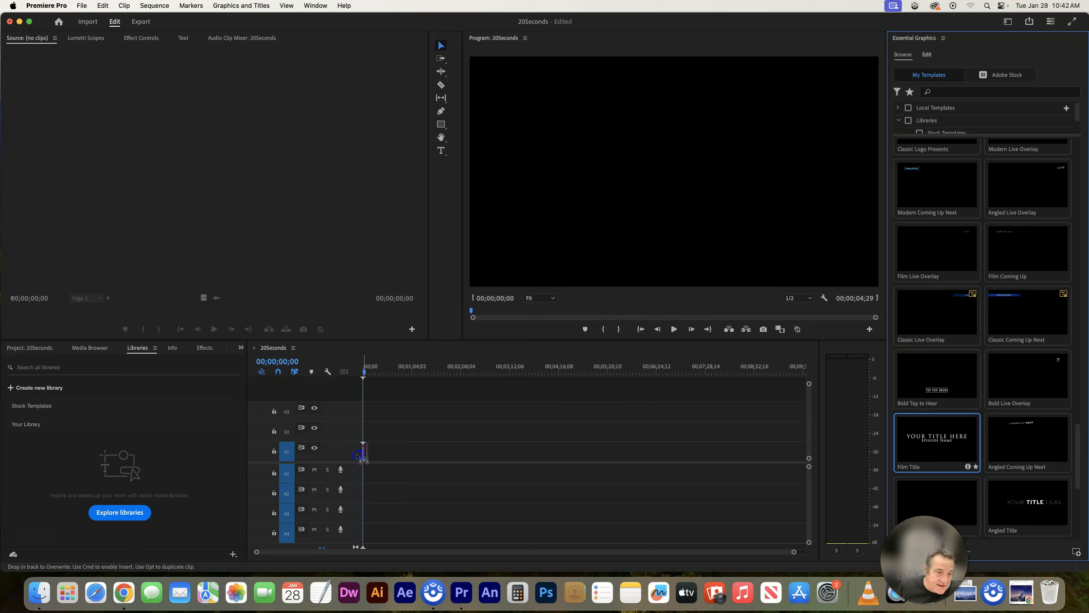
pyautogui.moveTo(312, 455); pyautogui.dragTo(287, 451)
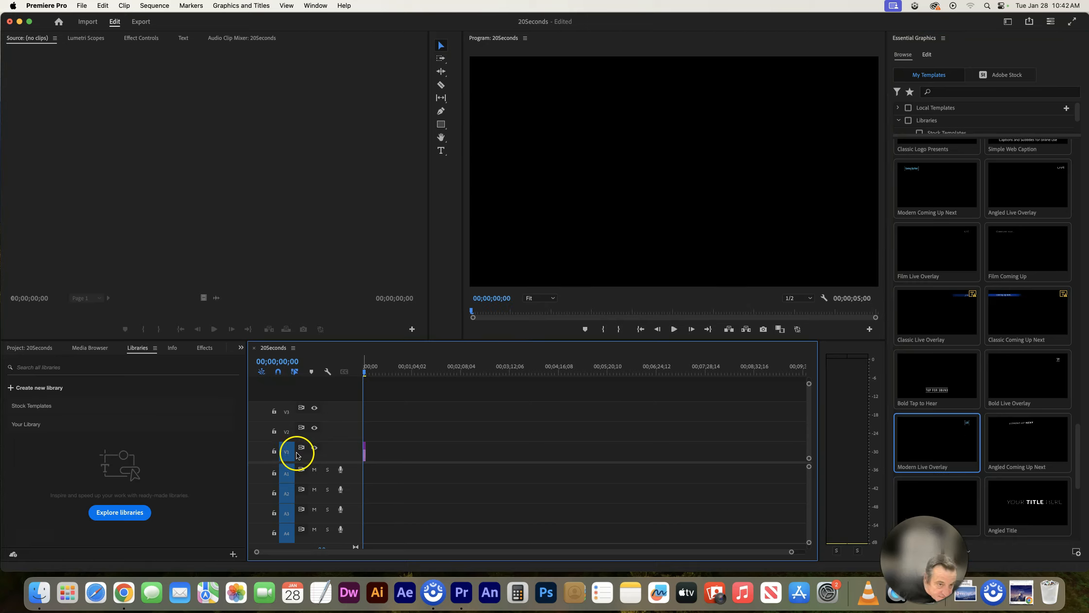
pyautogui.click(365, 455)
pyautogui.click(365, 456)
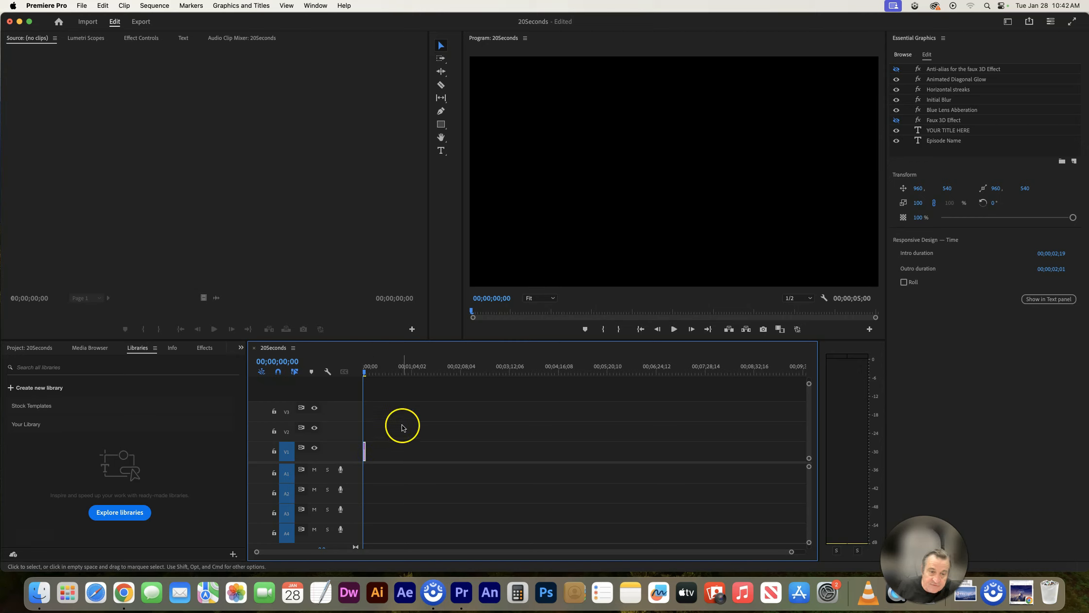
pyautogui.click(903, 54)
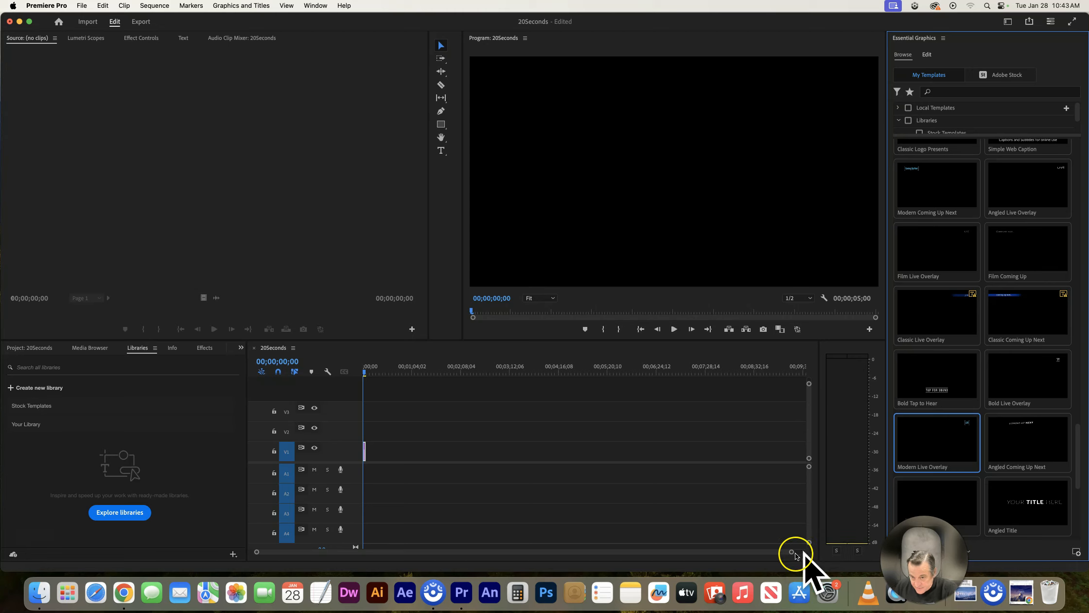
# Go to 00;00;03;16 in the title clip and replace the main title text with "20 Seconds"
pyautogui.moveTo(791, 553); pyautogui.dragTo(589, 574)
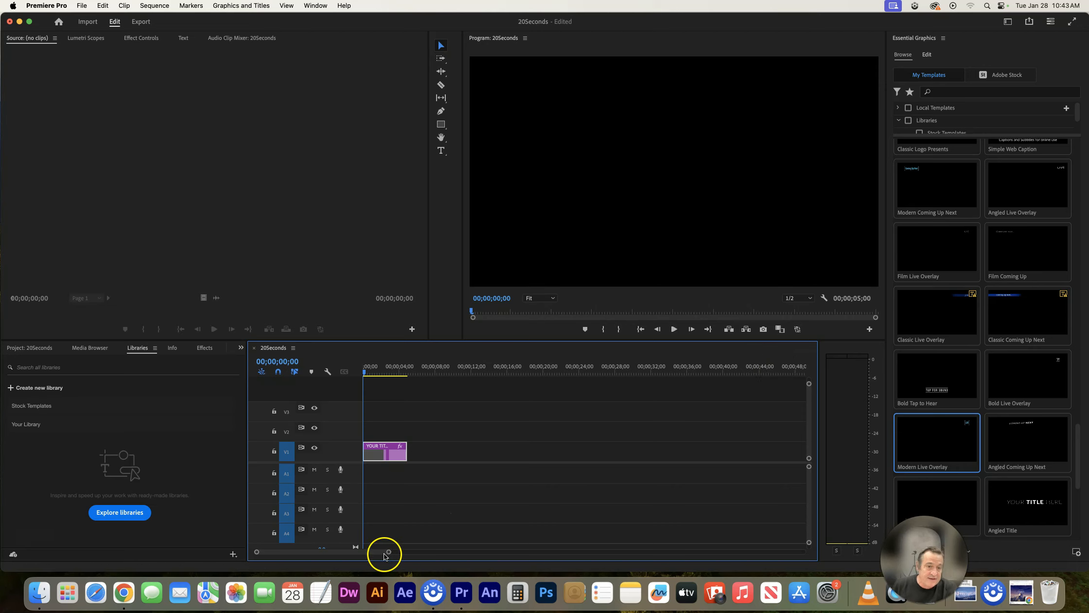
pyautogui.moveTo(389, 552); pyautogui.dragTo(523, 563)
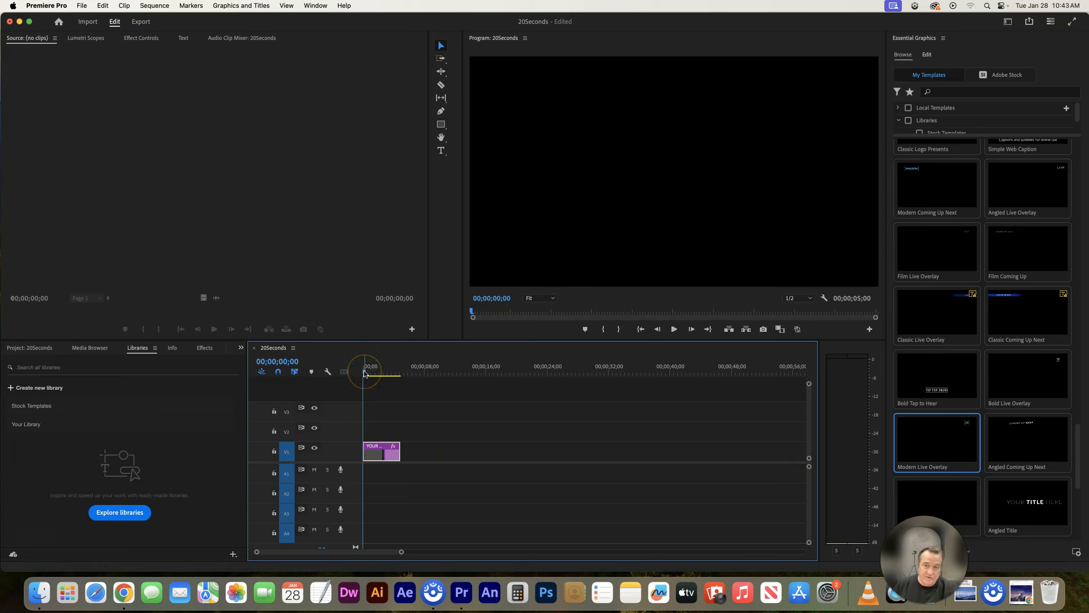
pyautogui.moveTo(365, 374); pyautogui.dragTo(392, 373)
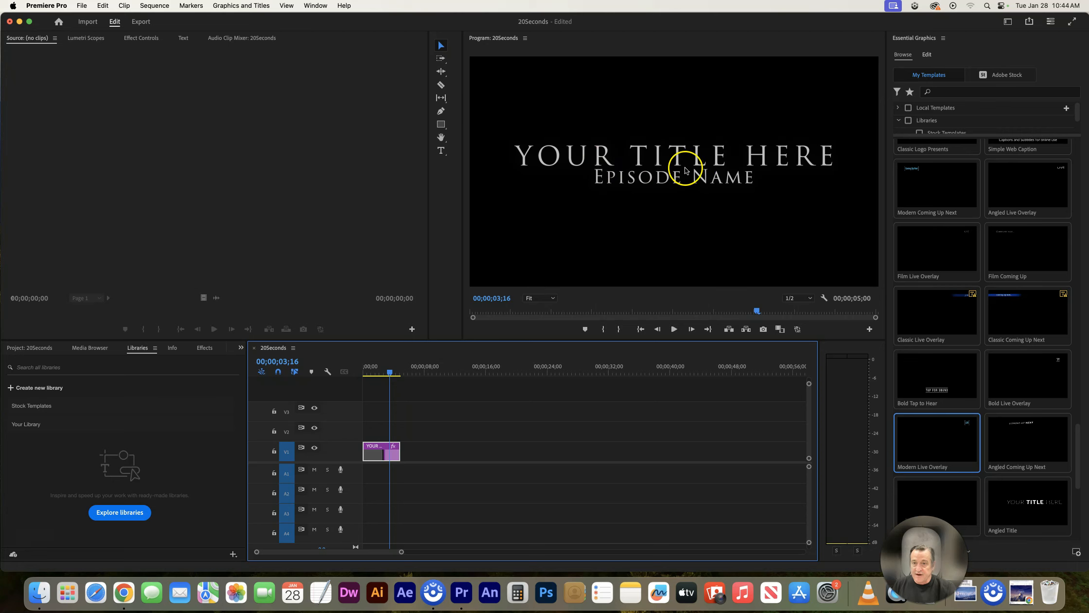
pyautogui.doubleClick(701, 161)
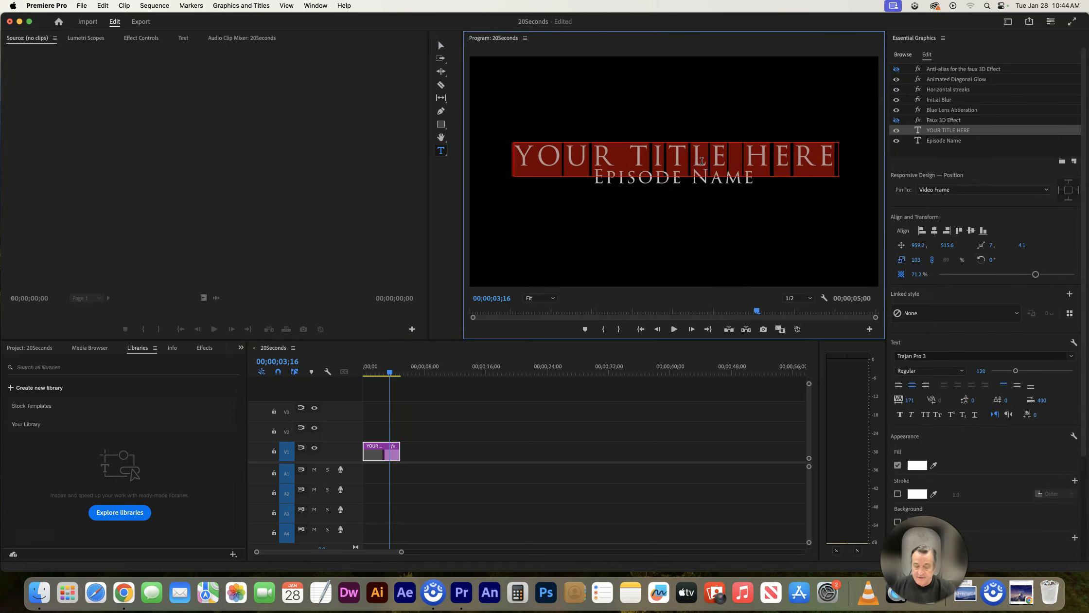
pyautogui.write('20 Seconds')
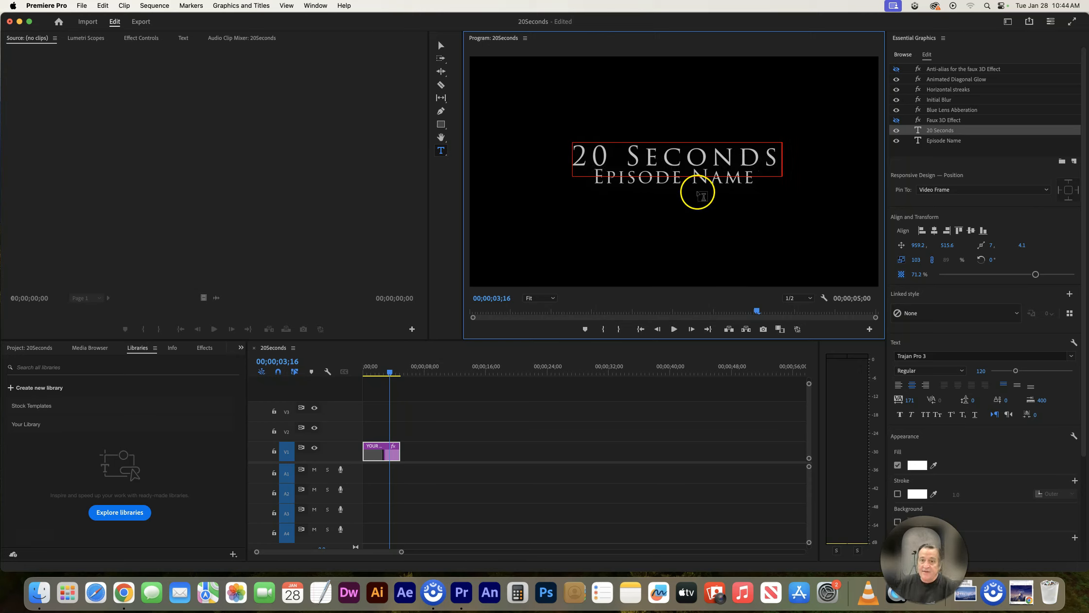
# Replace the Episode Name subtitle with "Dr President" and save the project
pyautogui.click(718, 179)
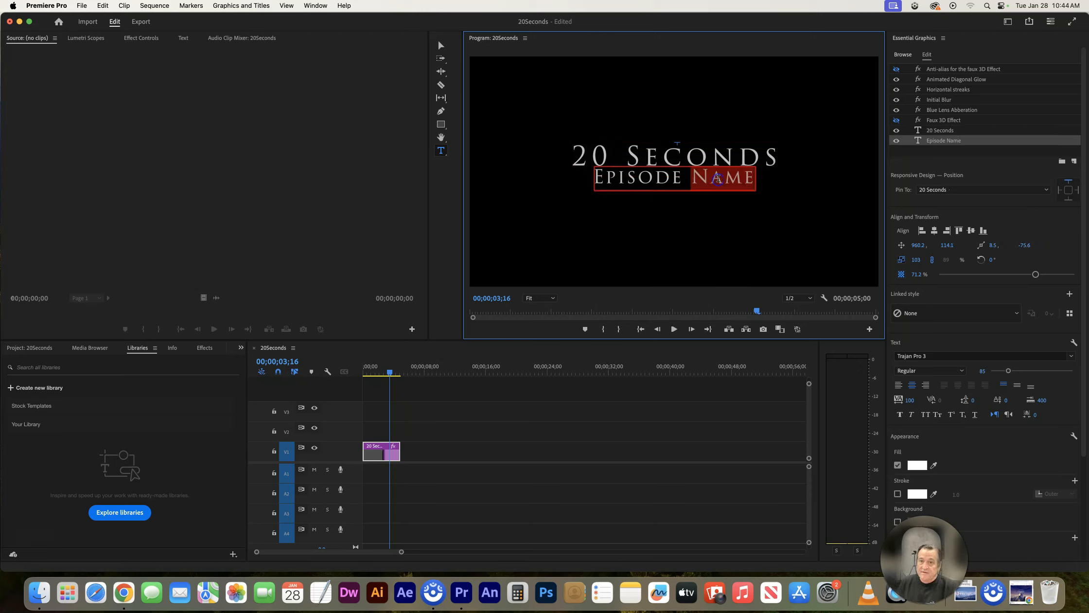
pyautogui.moveTo(753, 176); pyautogui.dragTo(589, 178)
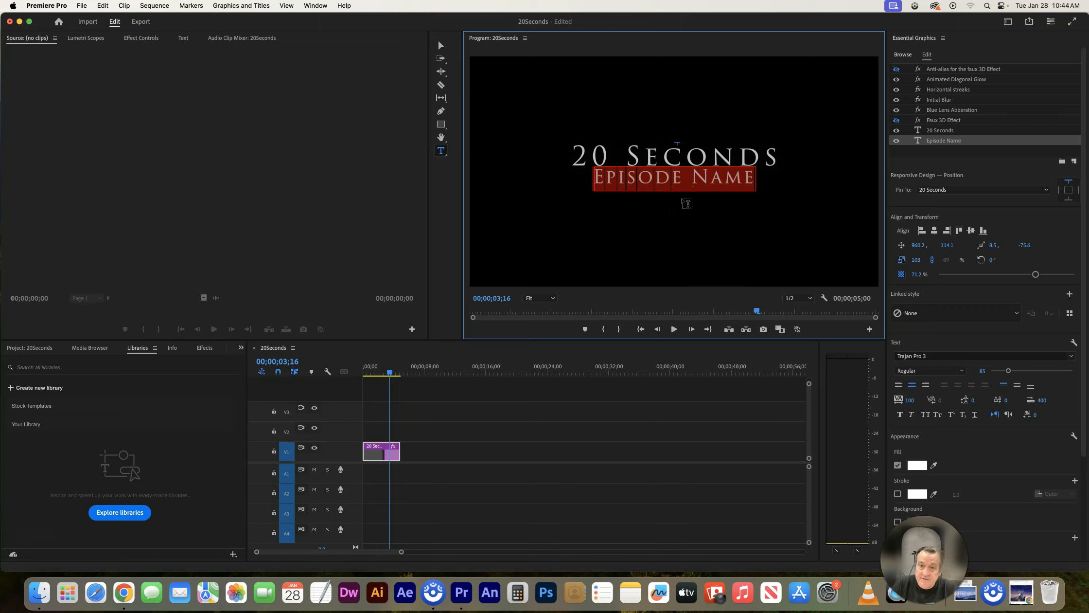
pyautogui.press('BackSpace')
pyautogui.write('Dr President')
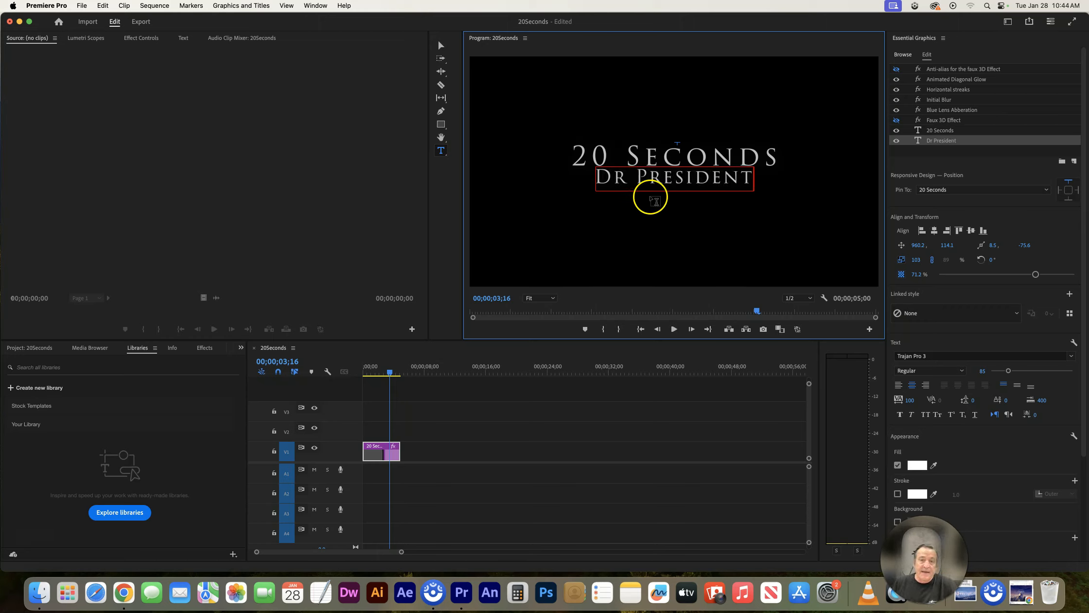
pyautogui.moveTo(390, 374); pyautogui.dragTo(374, 376)
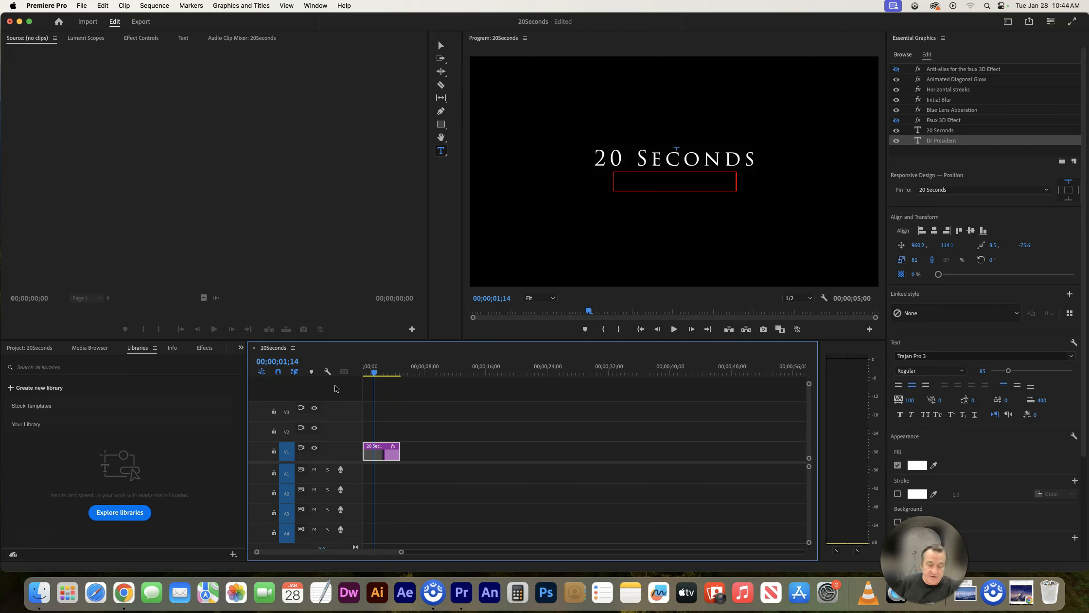
pyautogui.press('super+s')
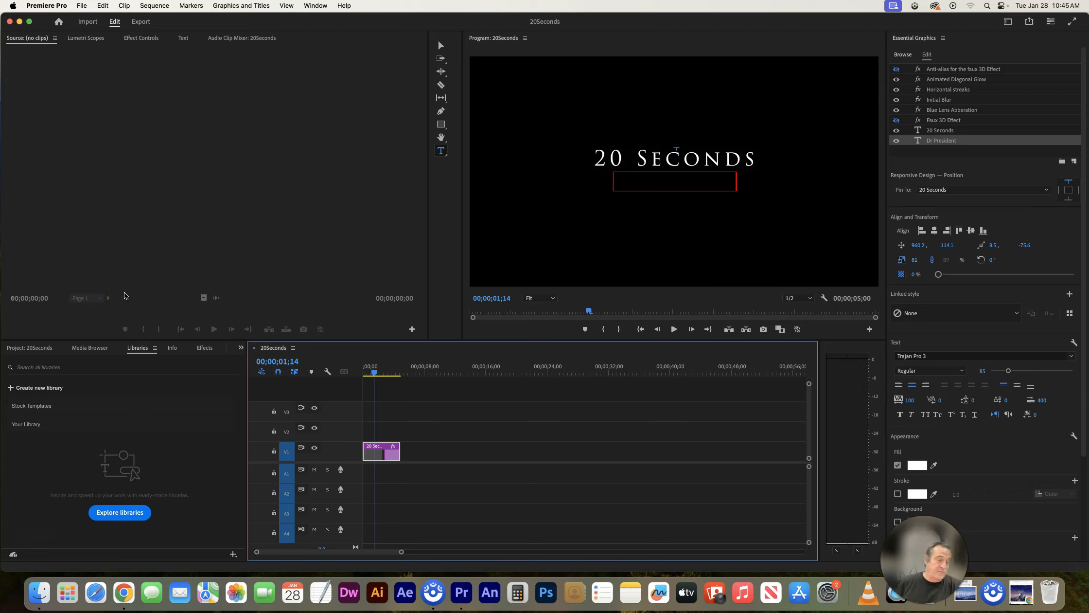
# Import "I see dead people.mp4" from the 1st act folder inside _Stock Video on the rm31 drive
pyautogui.click(83, 7)
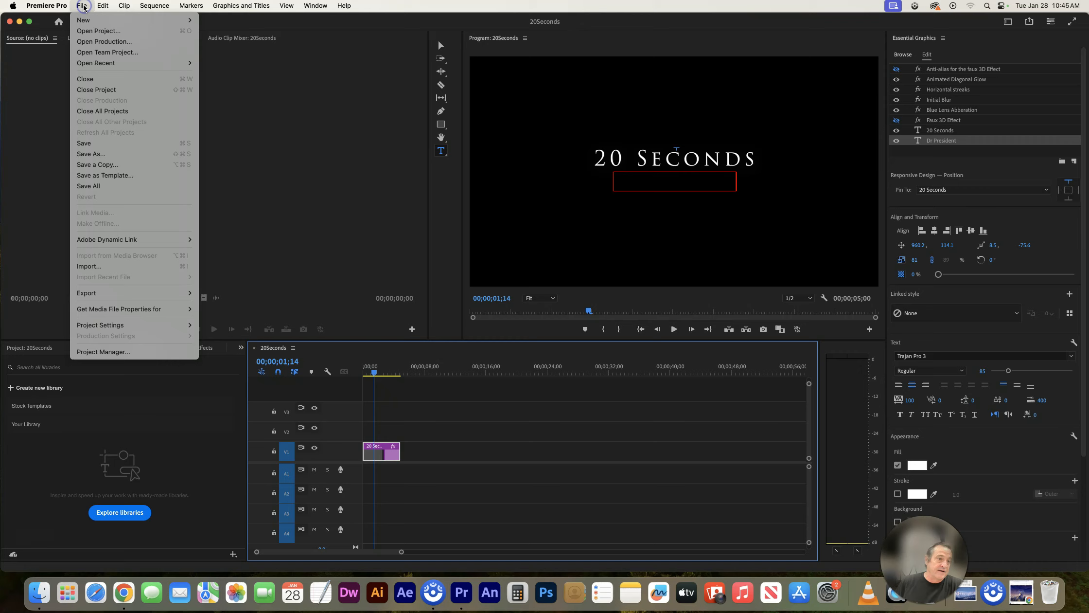
pyautogui.click(88, 266)
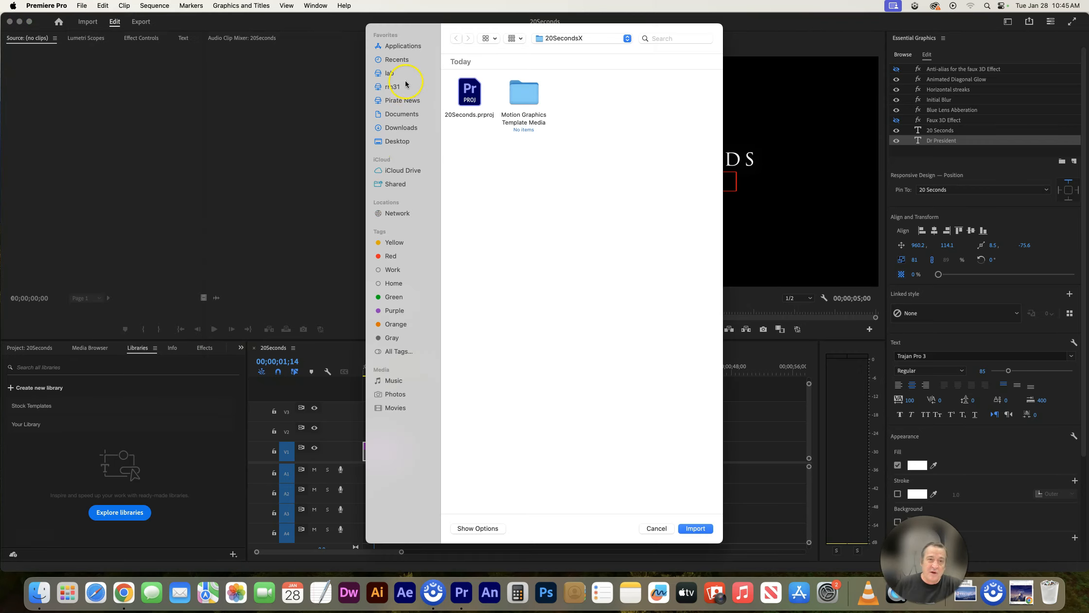
pyautogui.click(393, 87)
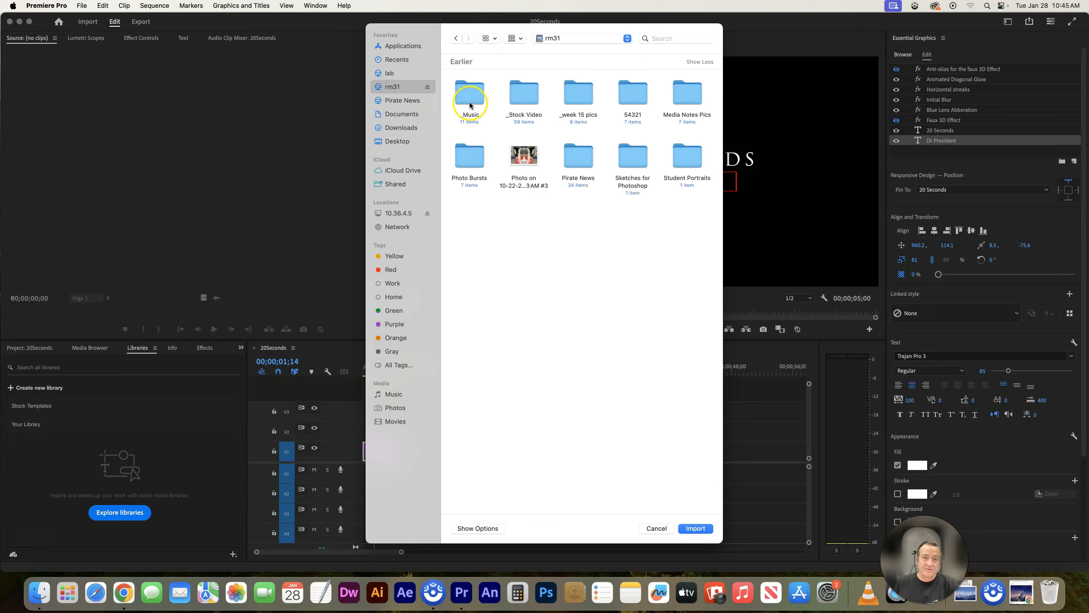
pyautogui.doubleClick(523, 95)
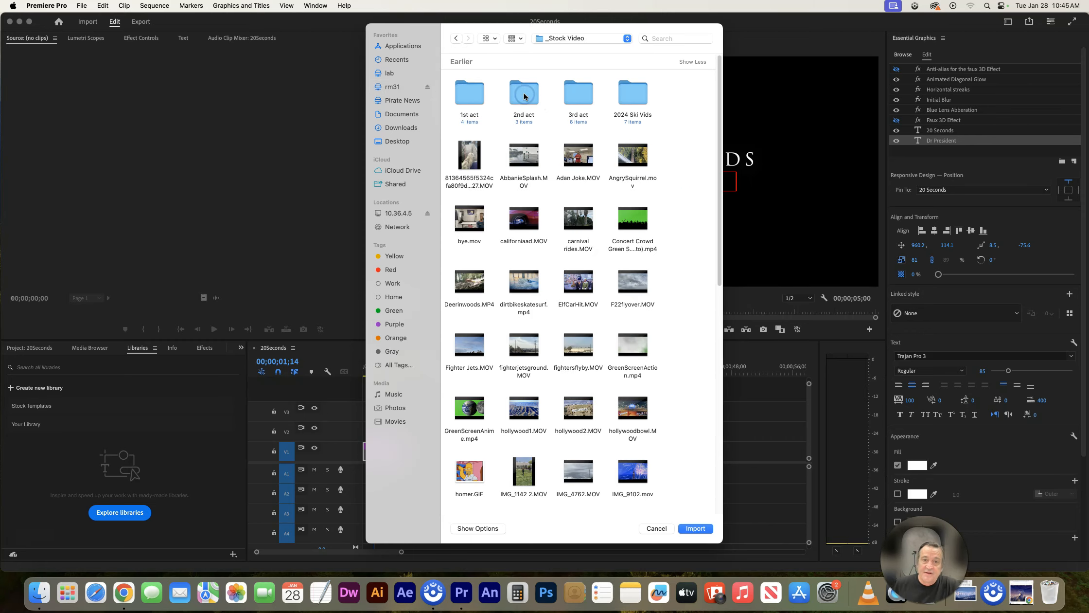
pyautogui.click(469, 94)
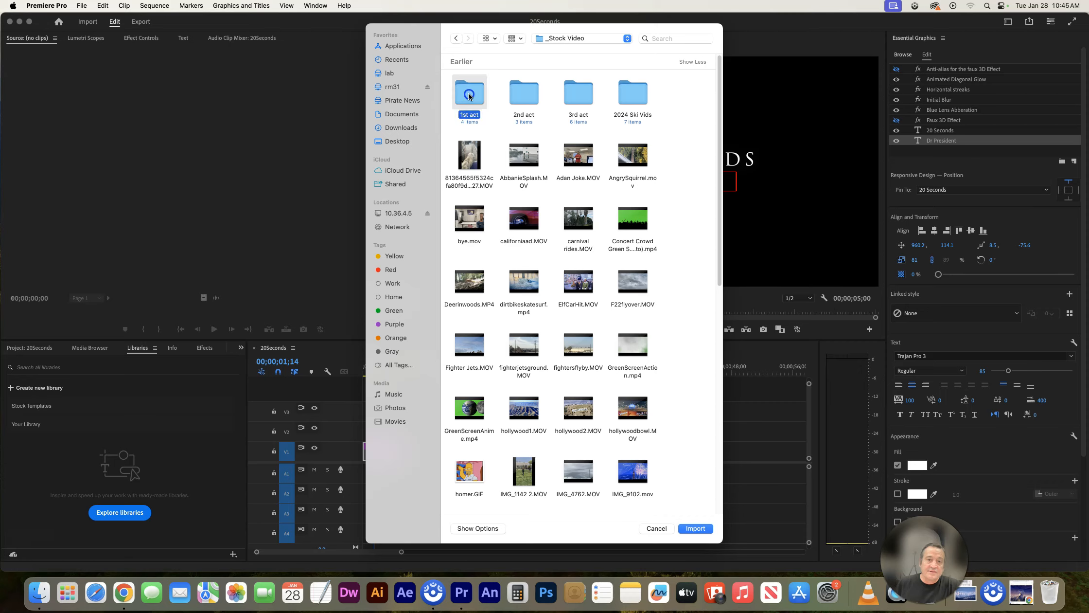
pyautogui.doubleClick(470, 94)
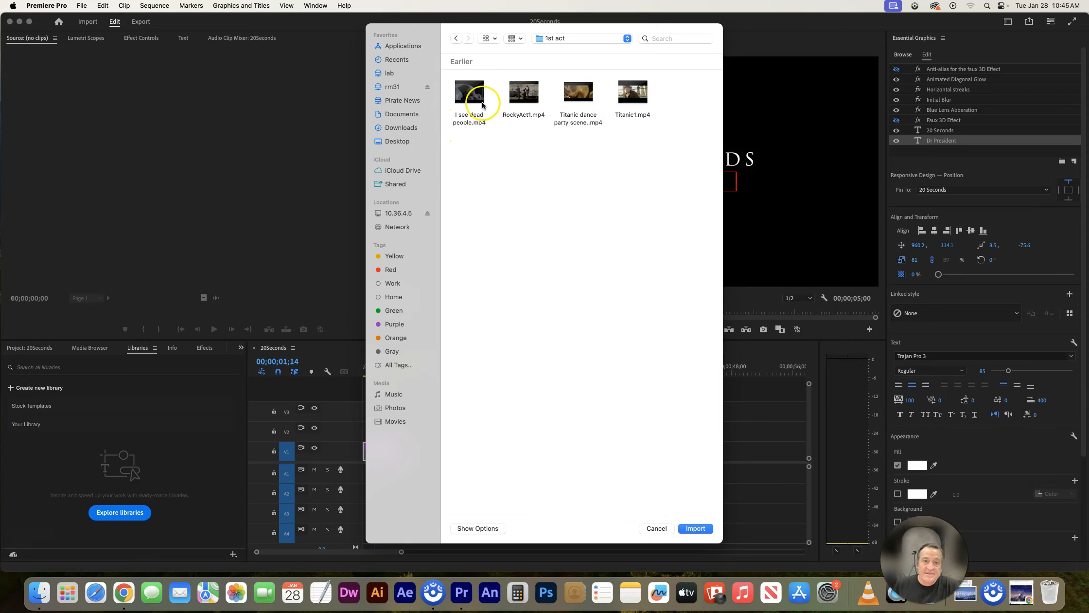
pyautogui.click(479, 101)
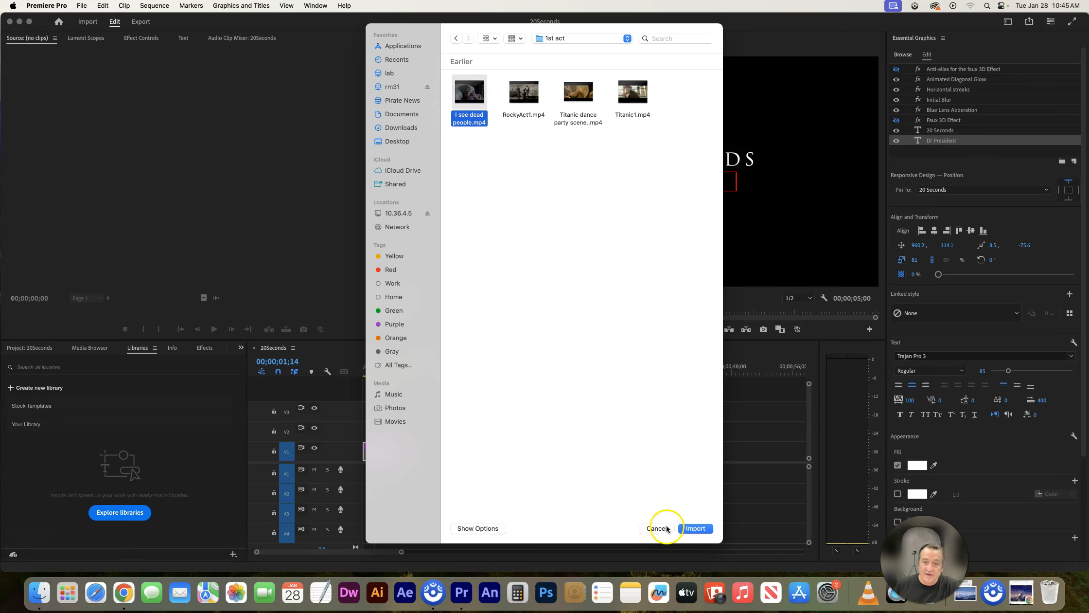
pyautogui.click(695, 528)
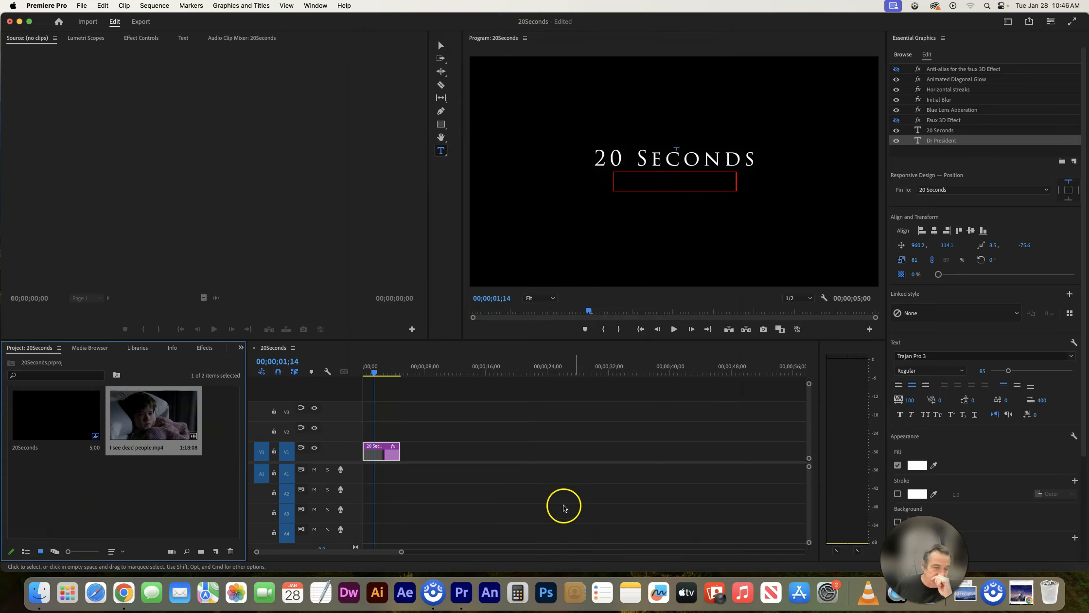
# Open the "I see dead people.mp4" clip for source trimming and mark its In point at 00:00:26:26
pyautogui.doubleClick(144, 419)
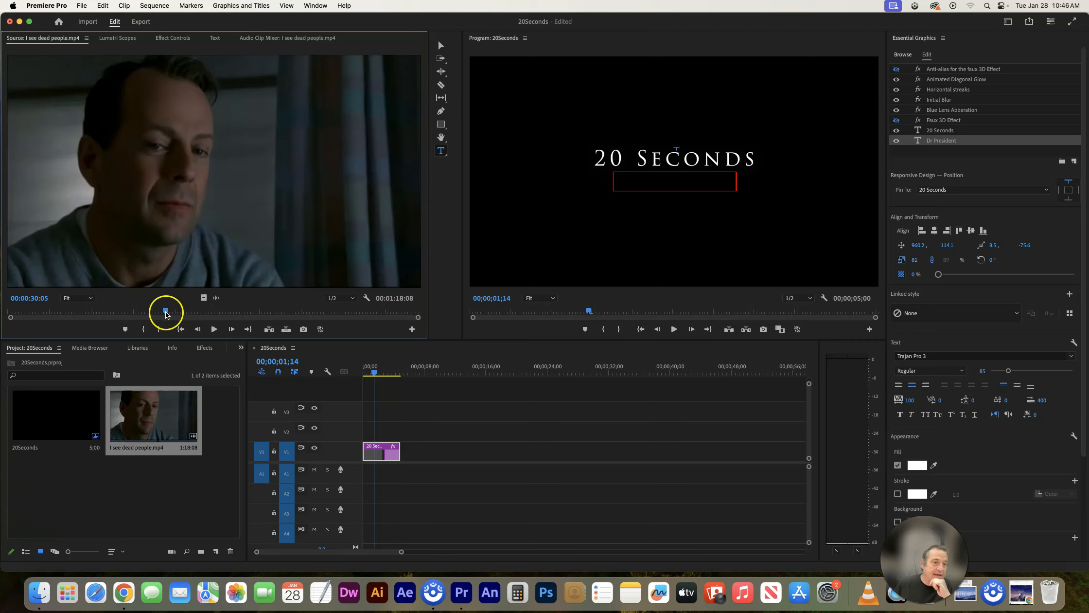
pyautogui.moveTo(166, 311); pyautogui.dragTo(146, 329)
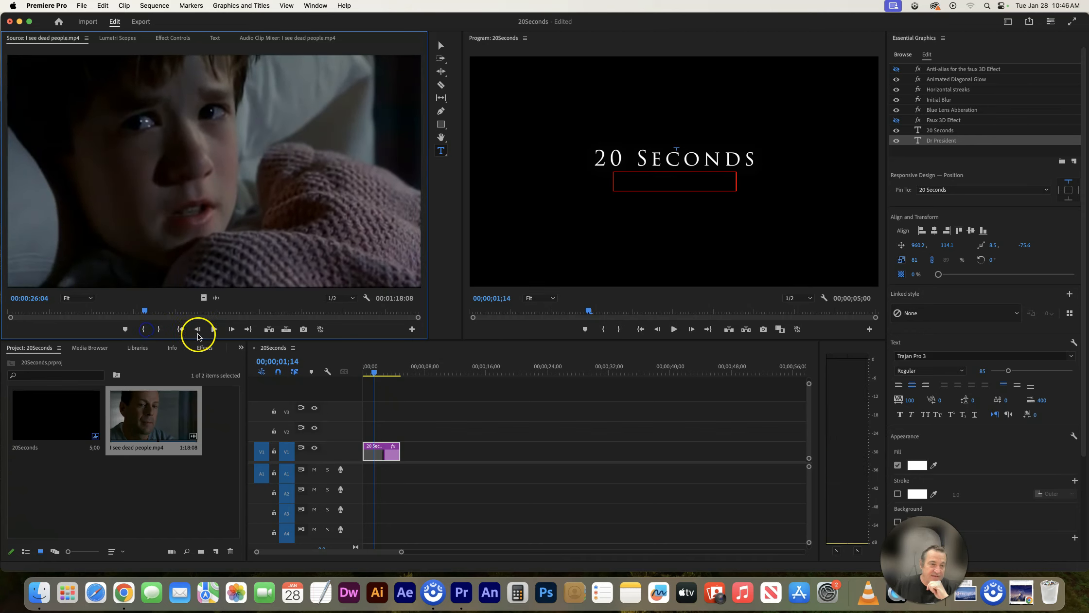
pyautogui.click(214, 329)
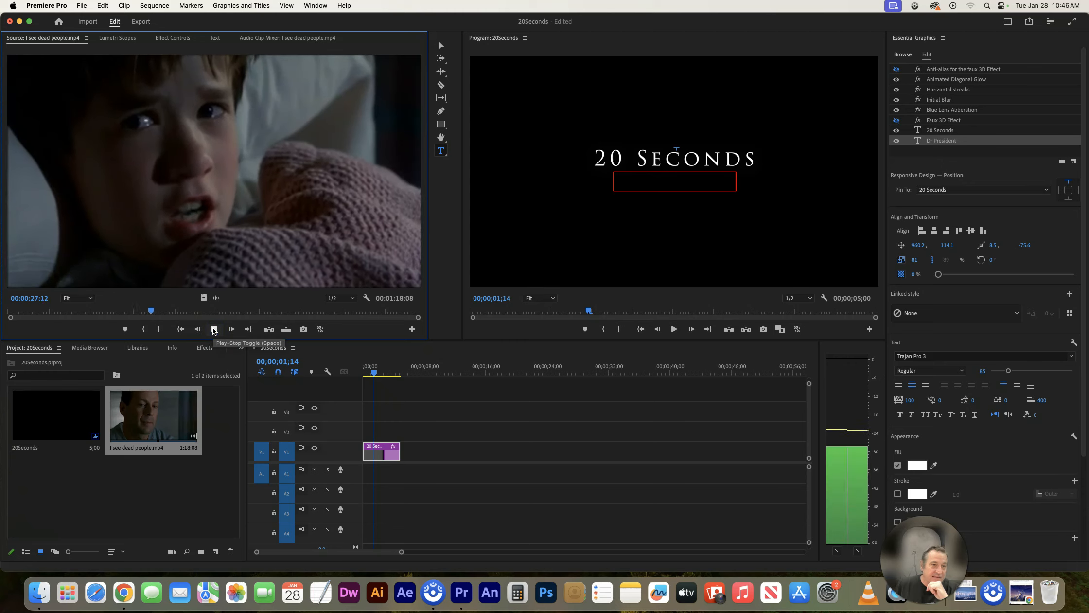
pyautogui.click(214, 330)
pyautogui.moveTo(156, 310); pyautogui.dragTo(147, 310)
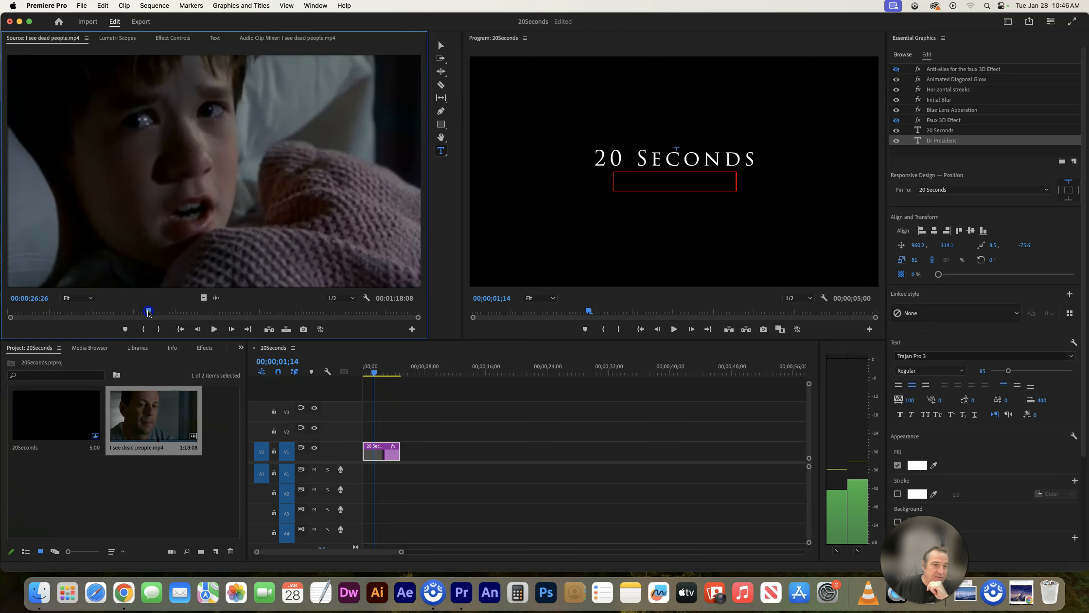
pyautogui.click(144, 331)
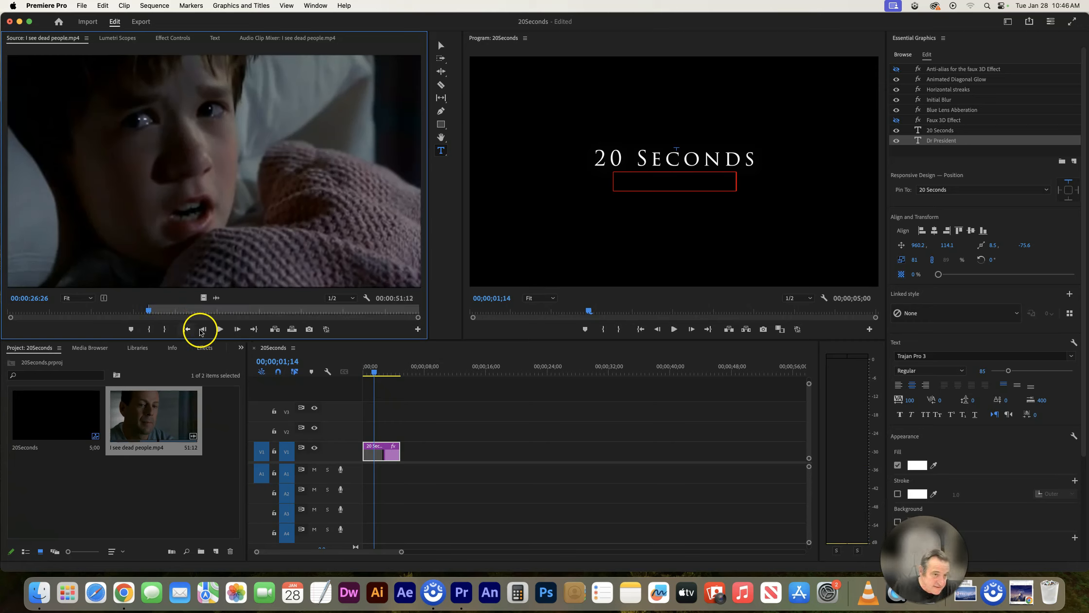
# Mark the source clip's Out point at 00:00:28:24 and place the trimmed clip directly after the title on V1 and A1
pyautogui.click(220, 329)
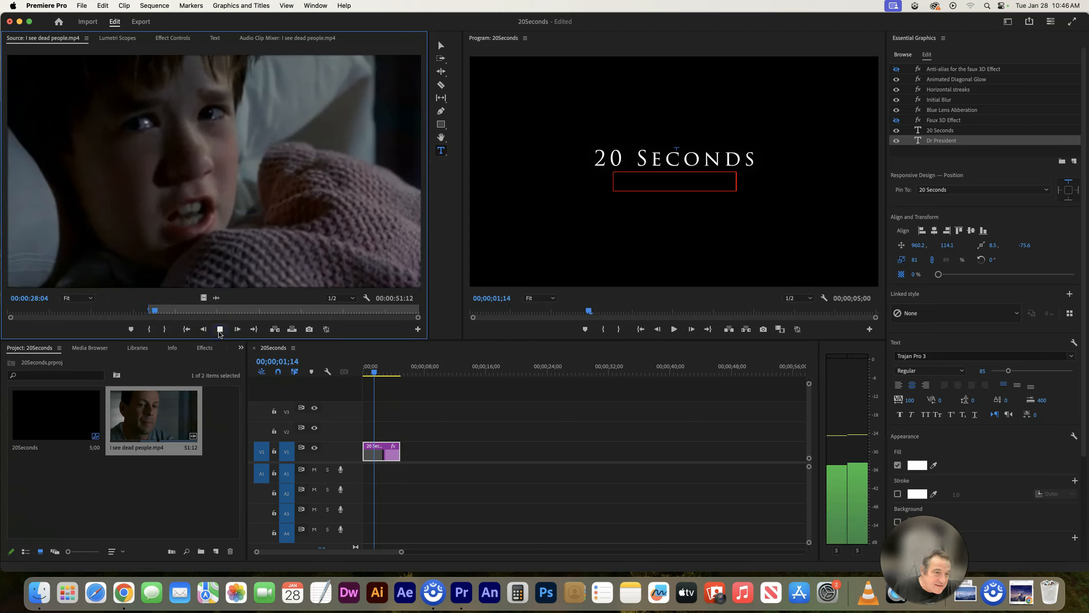
pyautogui.click(220, 329)
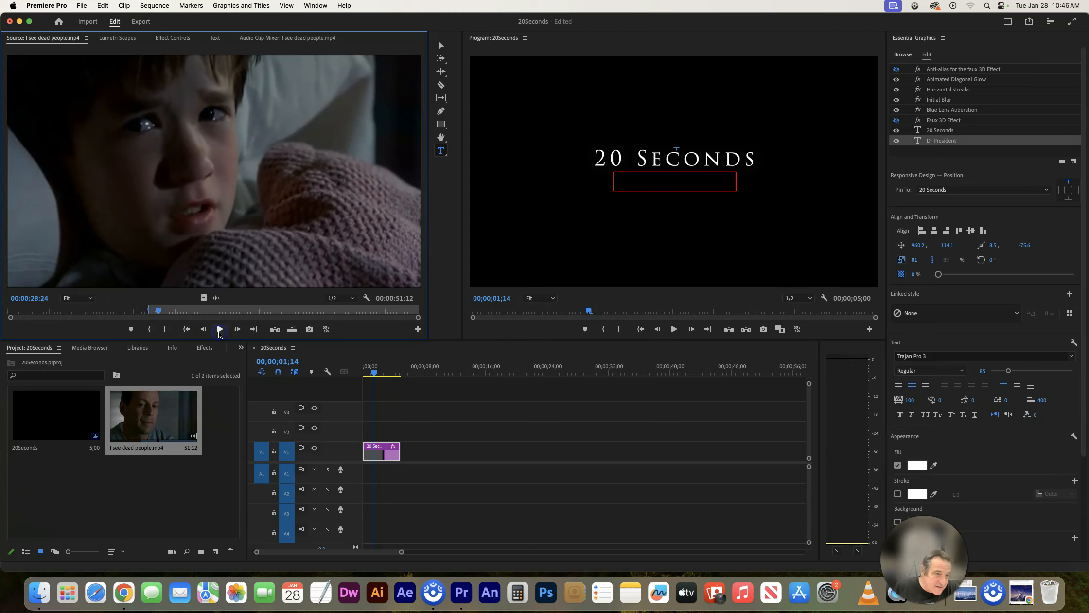
pyautogui.click(165, 330)
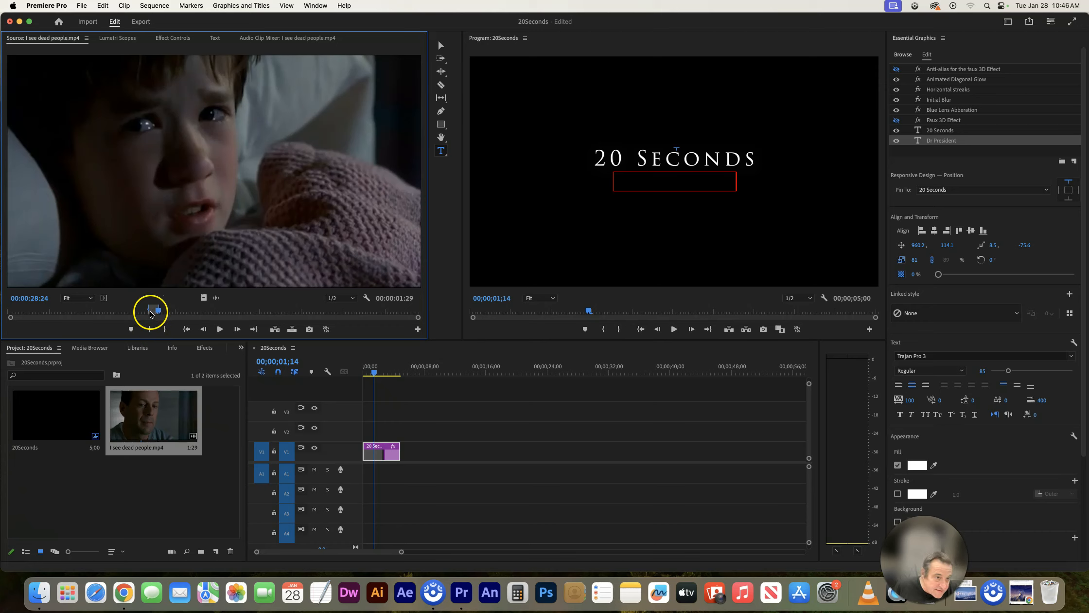
pyautogui.moveTo(204, 156); pyautogui.dragTo(408, 458)
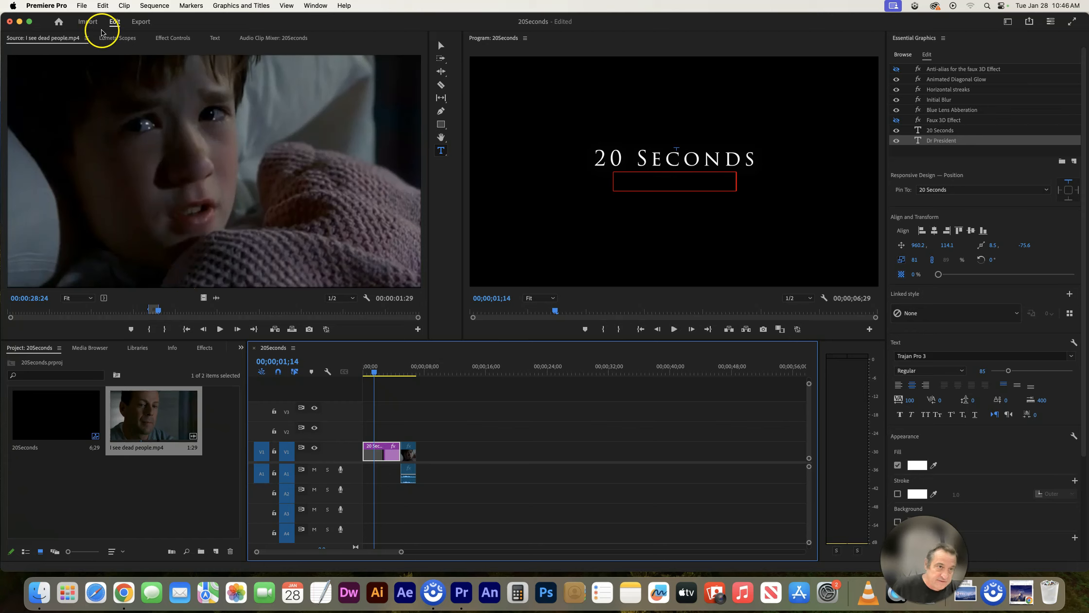
# Import RockyAct1.mp4 from the 1st act folder into the project
pyautogui.click(81, 5)
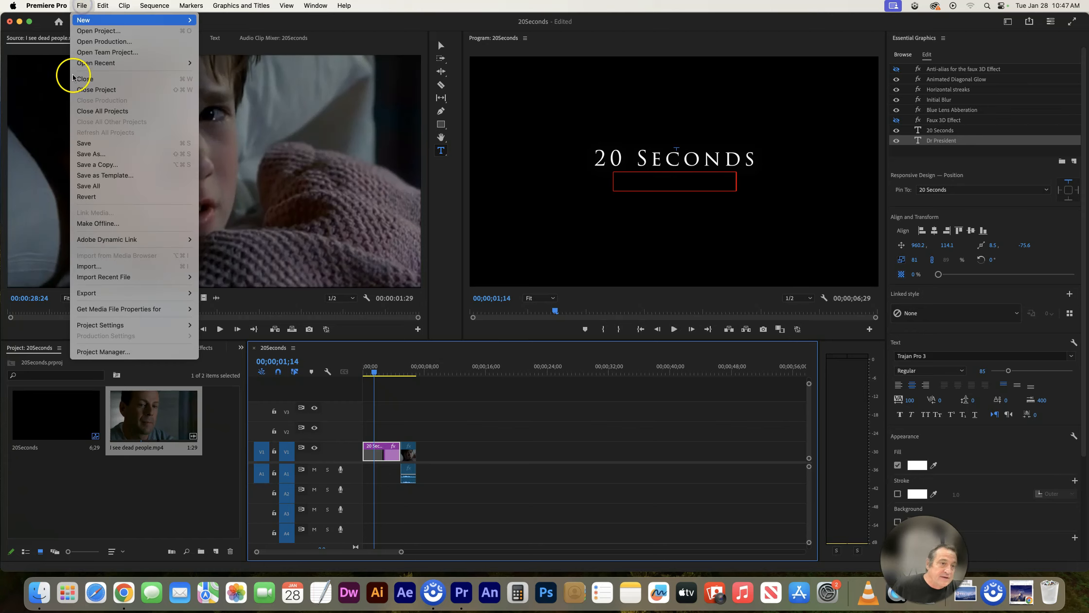
pyautogui.moveTo(92, 246)
pyautogui.click(89, 266)
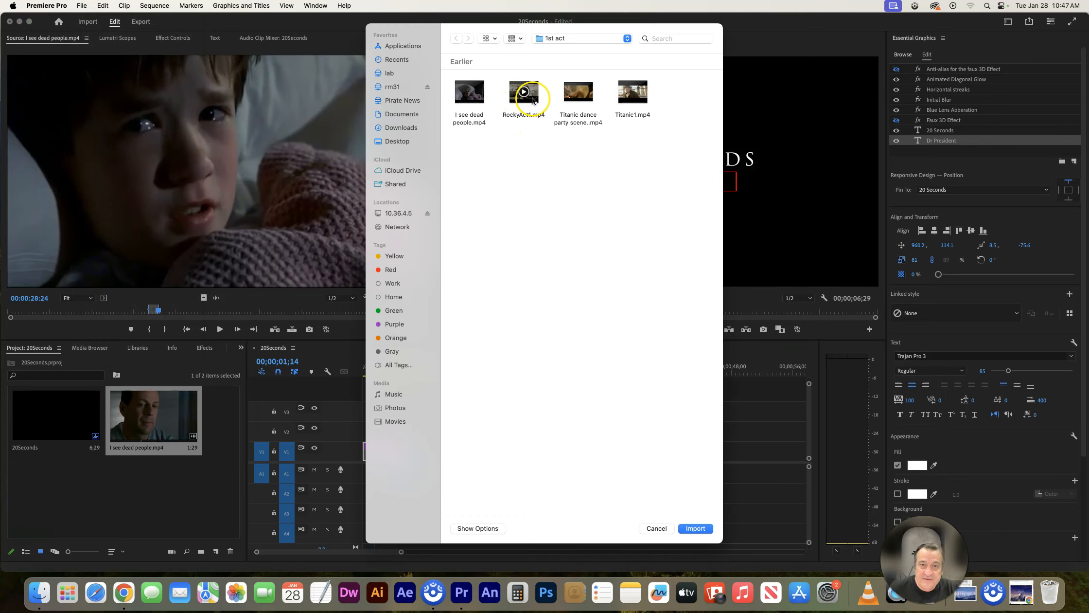
pyautogui.doubleClick(533, 100)
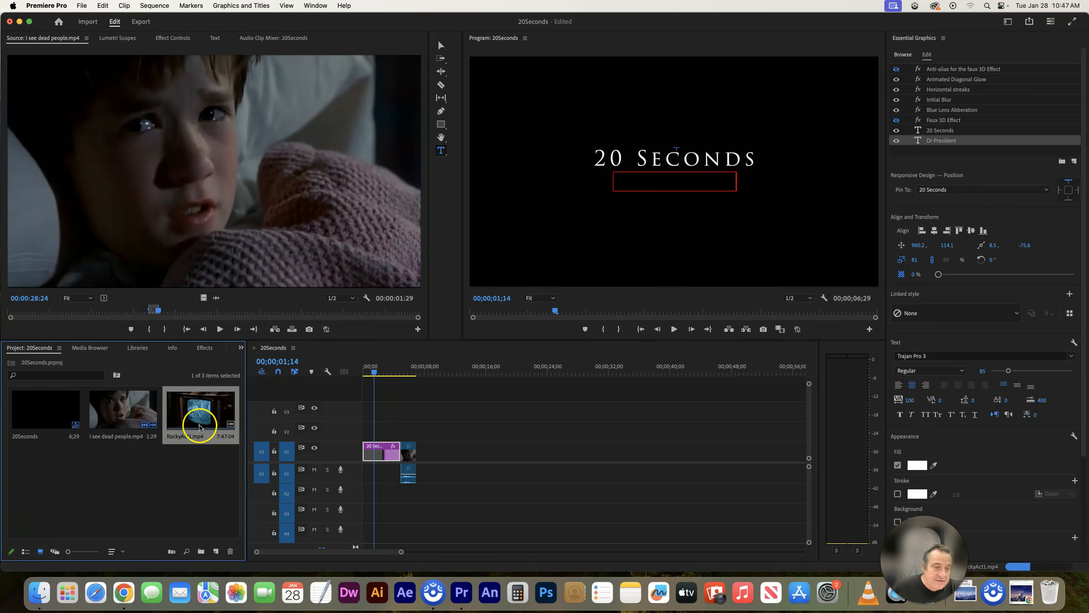
# Open RockyAct1.mp4 for source trimming, locate the gym dialogue and mark the In point at 00:00:23:07
pyautogui.doubleClick(188, 419)
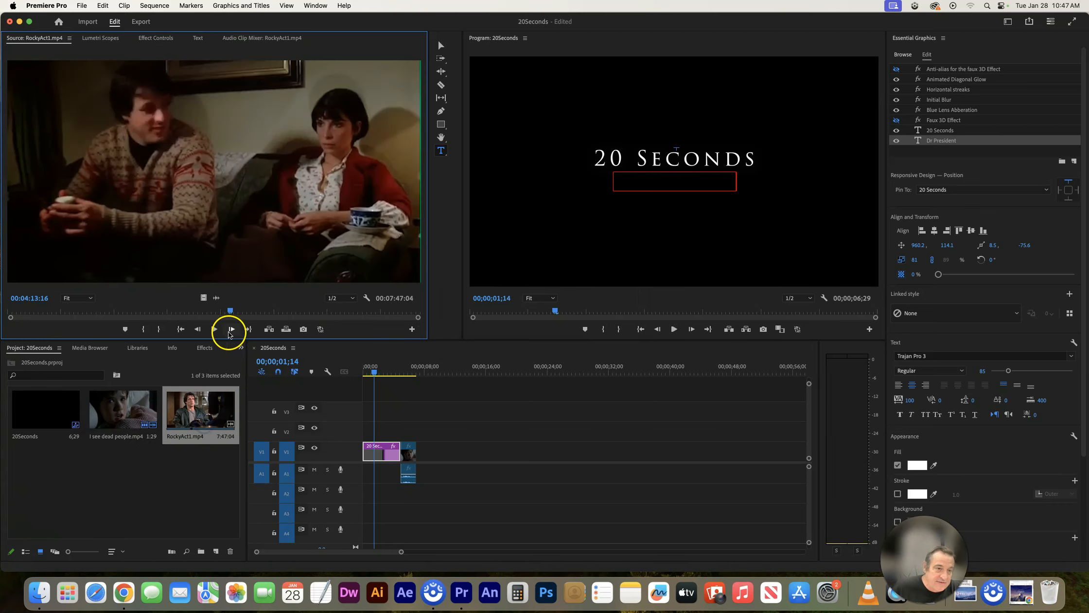
pyautogui.moveTo(229, 310); pyautogui.dragTo(19, 316)
pyautogui.click(214, 329)
pyautogui.click(213, 330)
pyautogui.moveTo(23, 311); pyautogui.dragTo(51, 311)
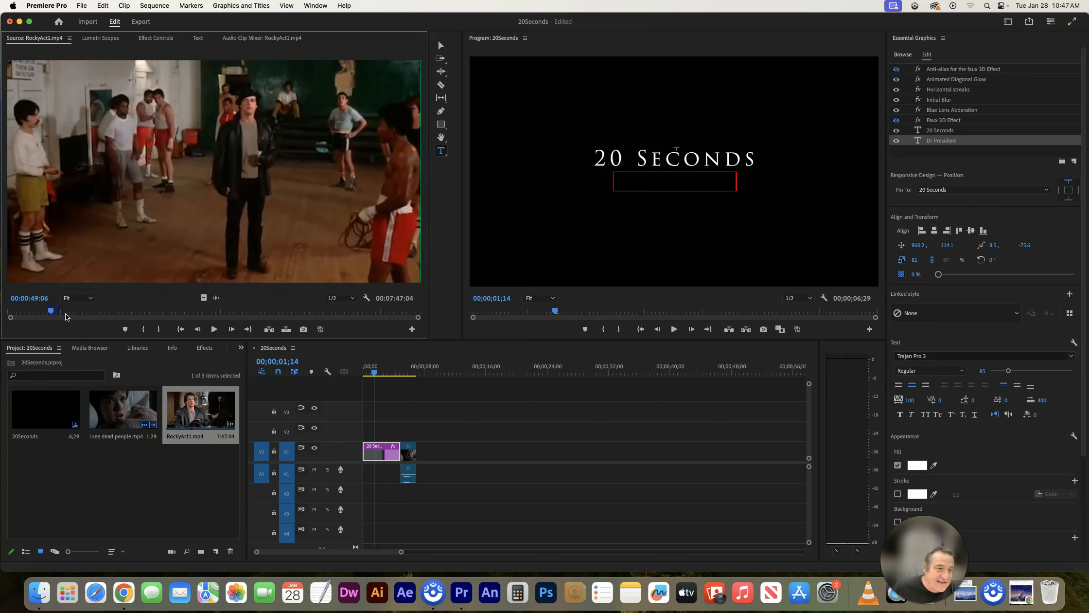
pyautogui.click(214, 329)
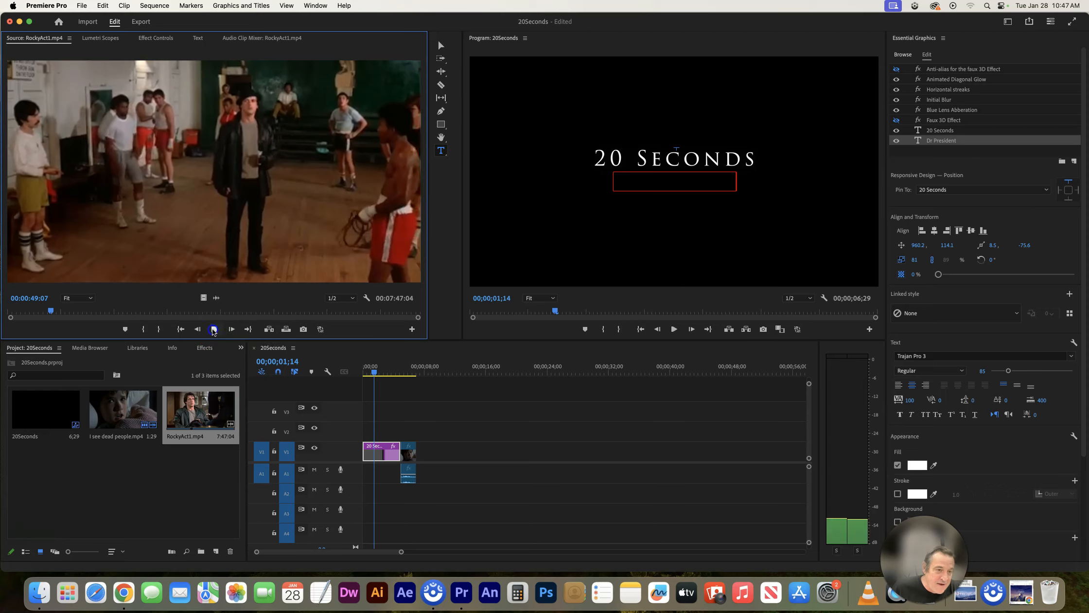
pyautogui.click(214, 329)
pyautogui.moveTo(49, 311); pyautogui.dragTo(29, 314)
pyautogui.click(214, 330)
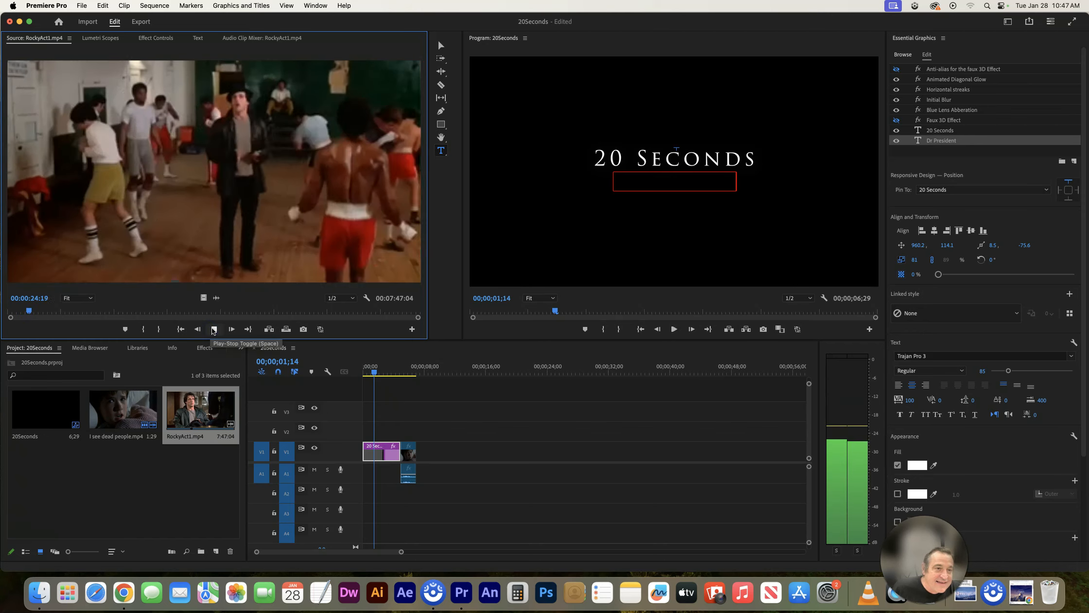
pyautogui.click(214, 329)
pyautogui.moveTo(30, 311); pyautogui.dragTo(23, 312)
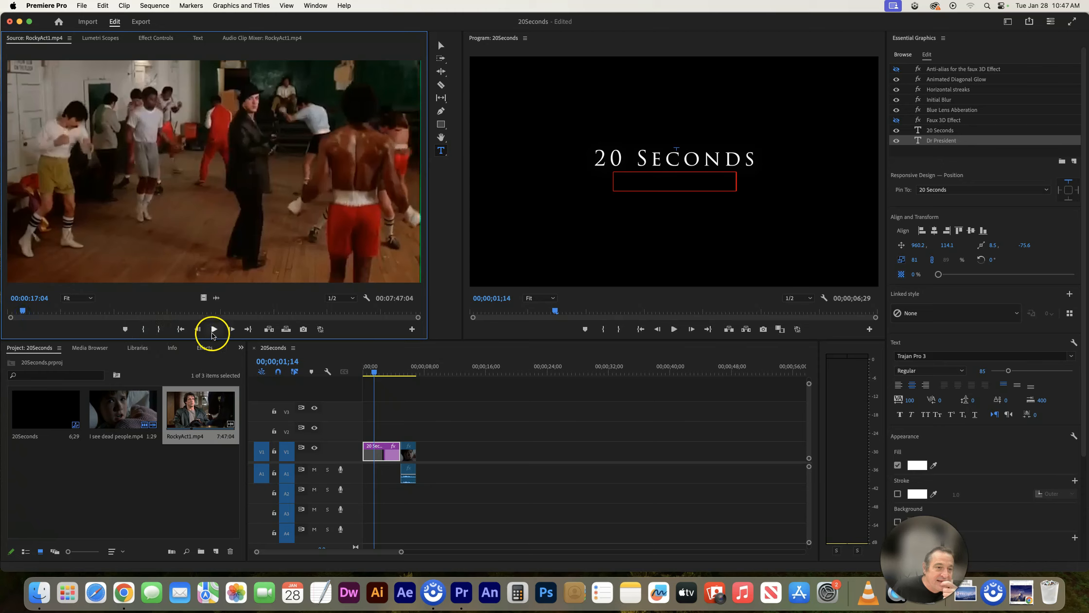
pyautogui.click(214, 330)
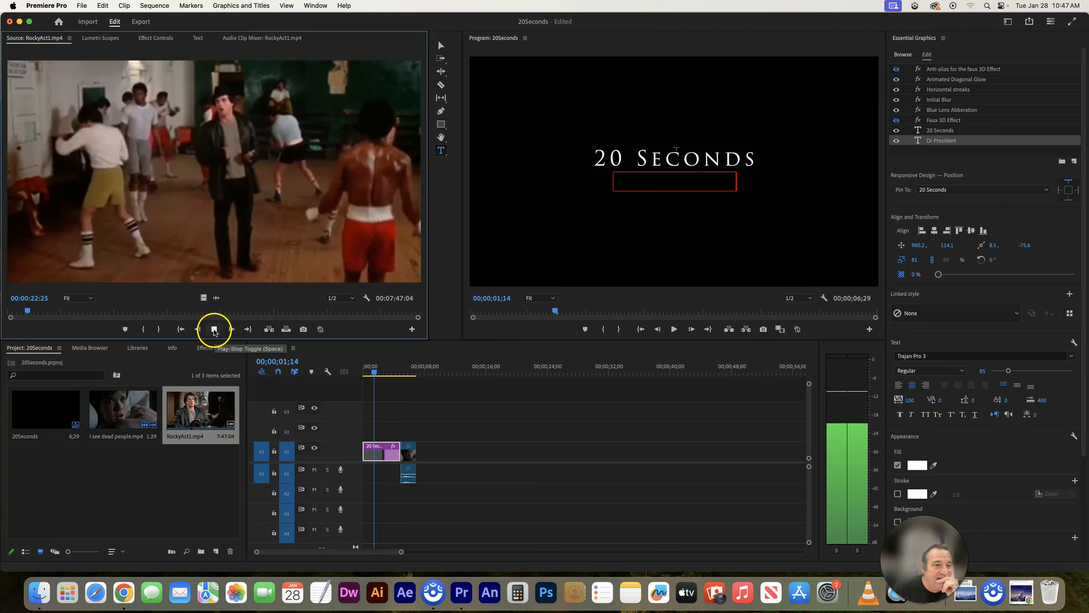
pyautogui.click(215, 331)
pyautogui.click(143, 330)
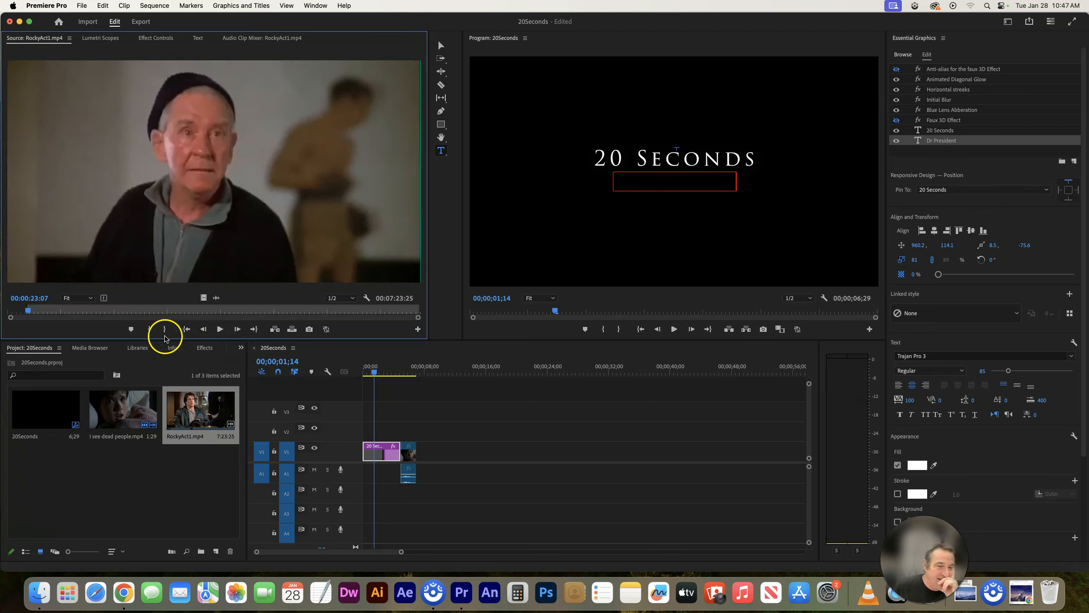
# Mark the RockyAct1 Out point at 00:00:28:20 and place the trimmed clip directly after the "I see dead people" clip on V1 and A1
pyautogui.click(220, 329)
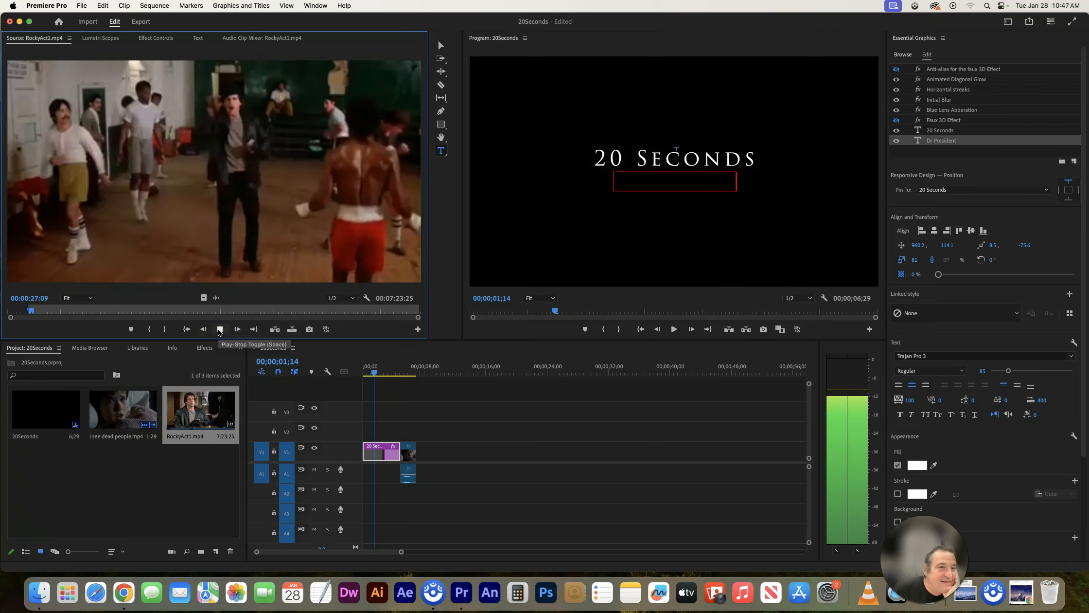
pyautogui.click(220, 329)
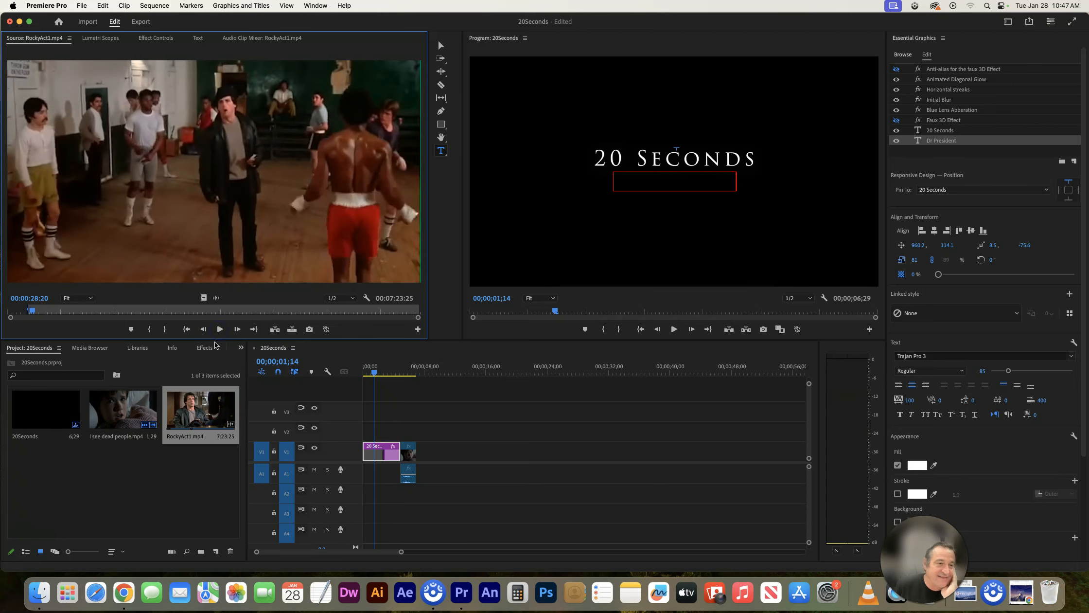
pyautogui.click(164, 329)
pyautogui.moveTo(205, 281); pyautogui.dragTo(433, 455)
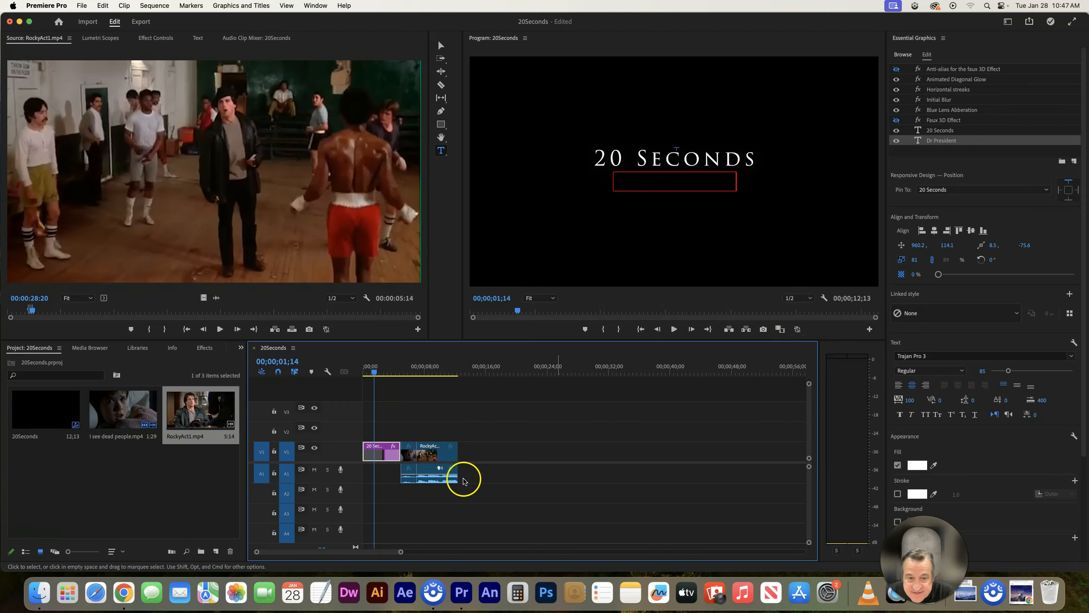
# Remove the RockyAct1 clip from the timeline and place it again directly after the "I see dead people" clip on V1 and A1
pyautogui.moveTo(450, 452); pyautogui.dragTo(473, 443)
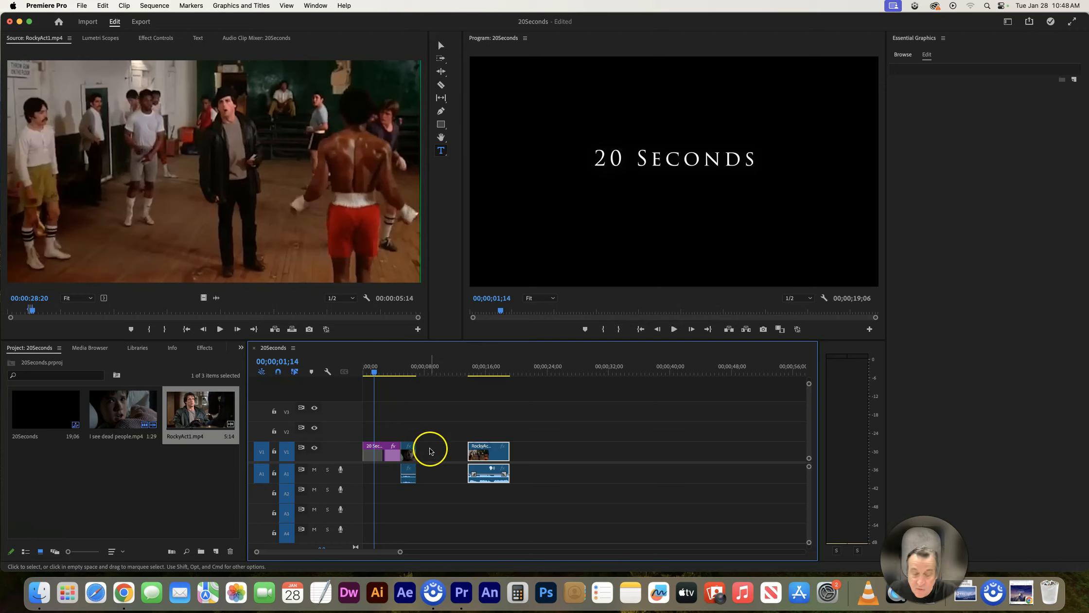
pyautogui.moveTo(483, 454); pyautogui.dragTo(160, 197)
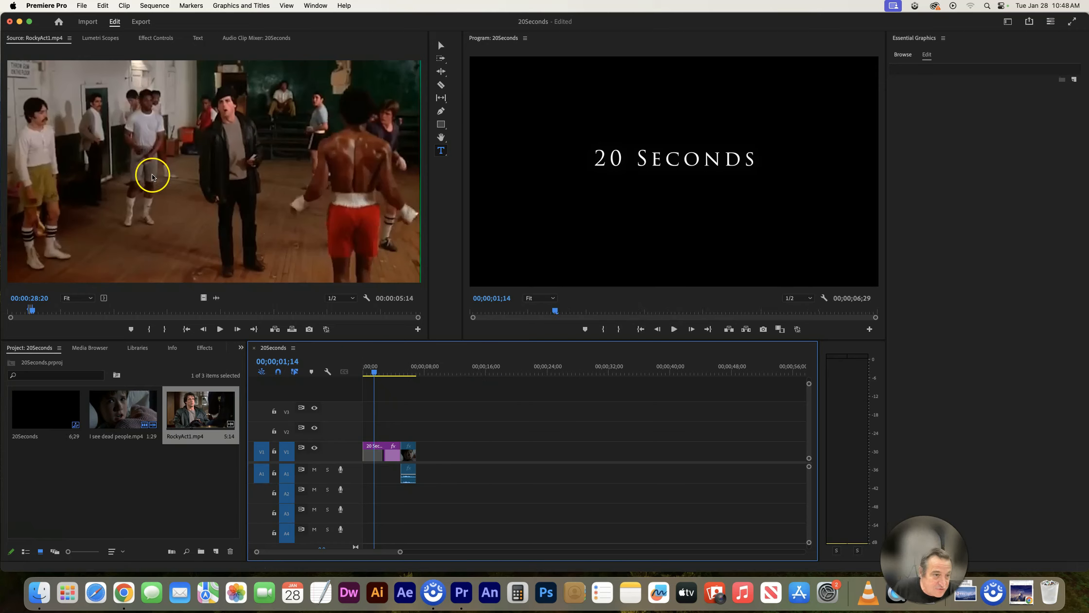
pyautogui.moveTo(195, 176); pyautogui.dragTo(422, 455)
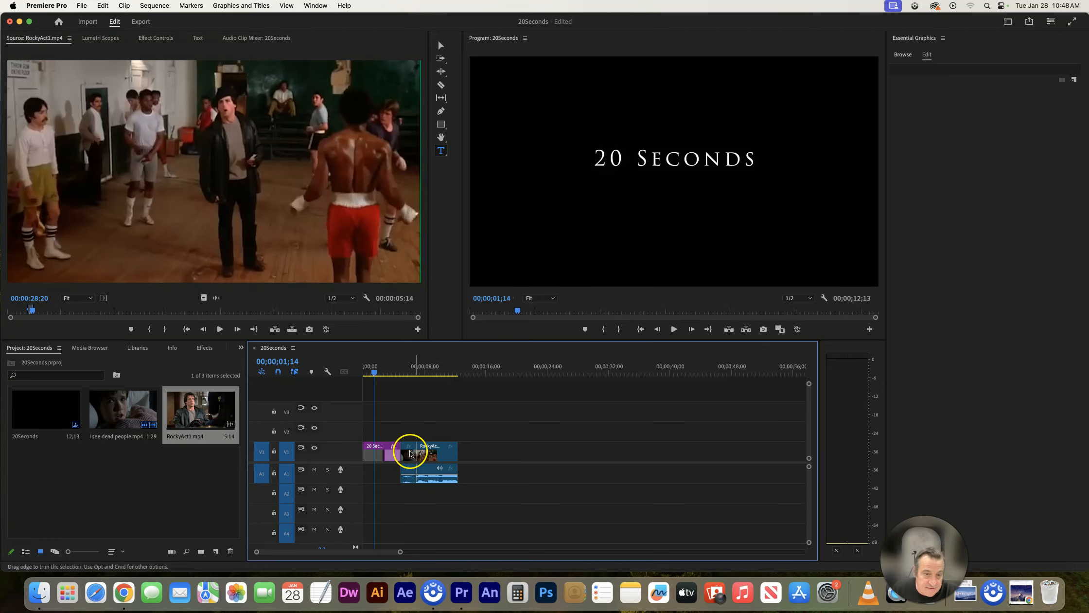
pyautogui.moveTo(361, 370); pyautogui.dragTo(409, 370)
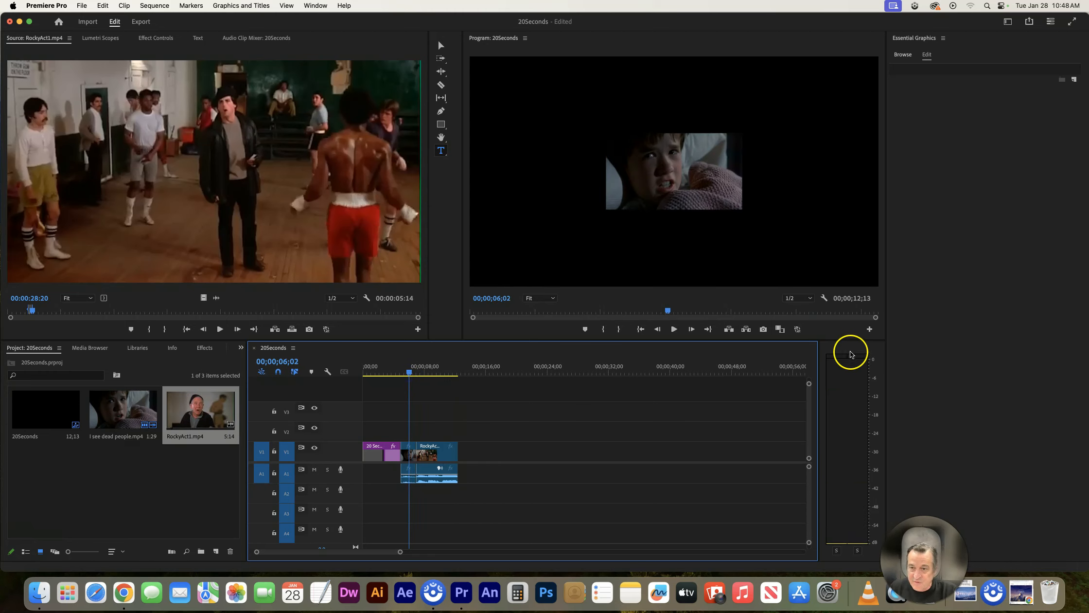
# Import AbbanieSplash.MOV from the _Stock Video folder on the rm31 drive
pyautogui.click(80, 6)
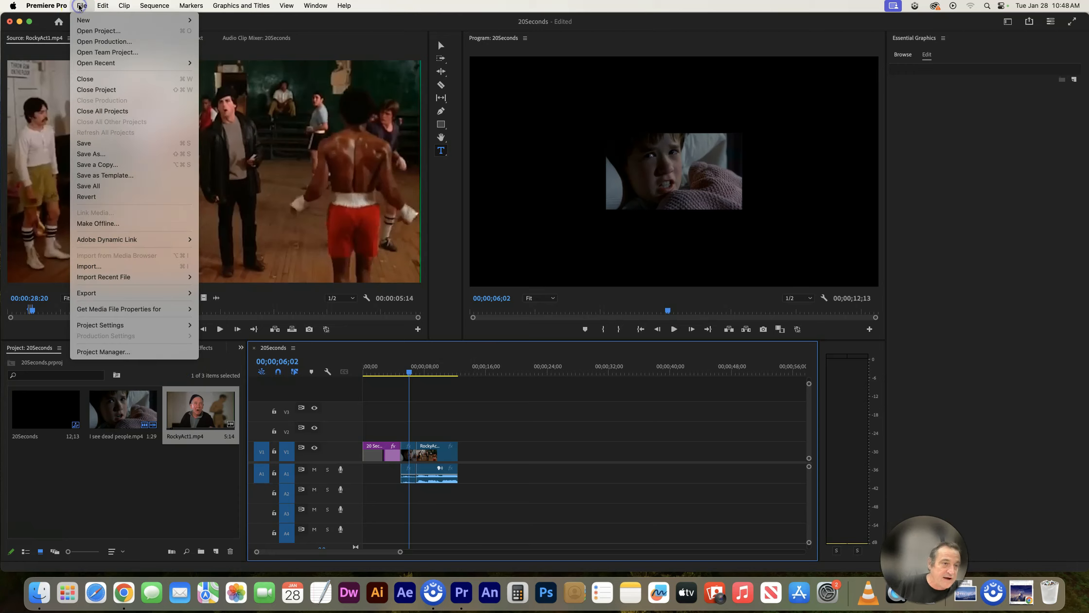
pyautogui.click(82, 266)
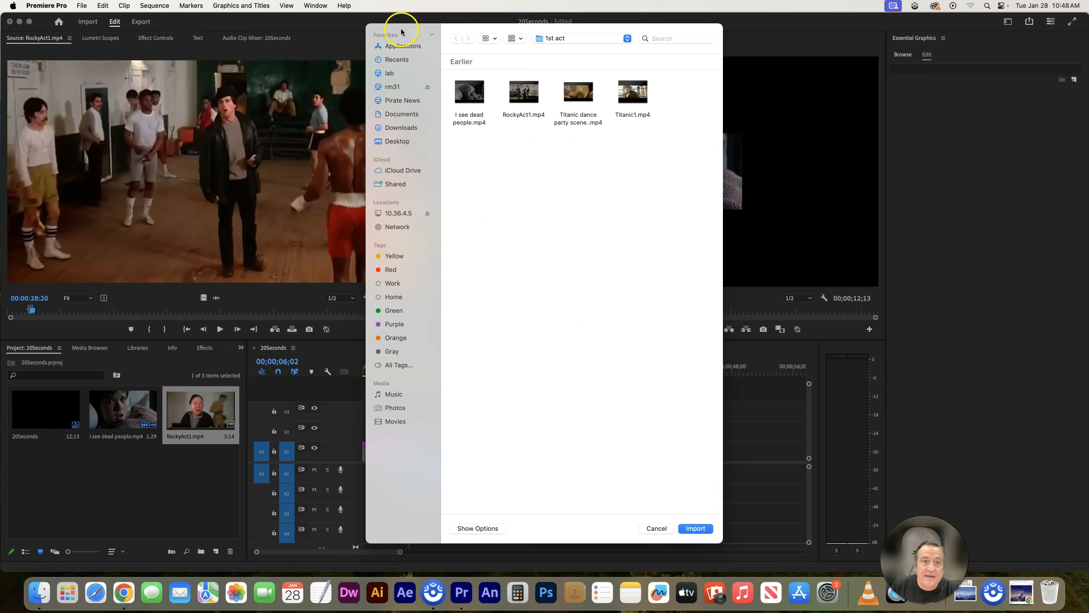
pyautogui.click(427, 61)
pyautogui.moveTo(688, 29); pyautogui.dragTo(696, 114)
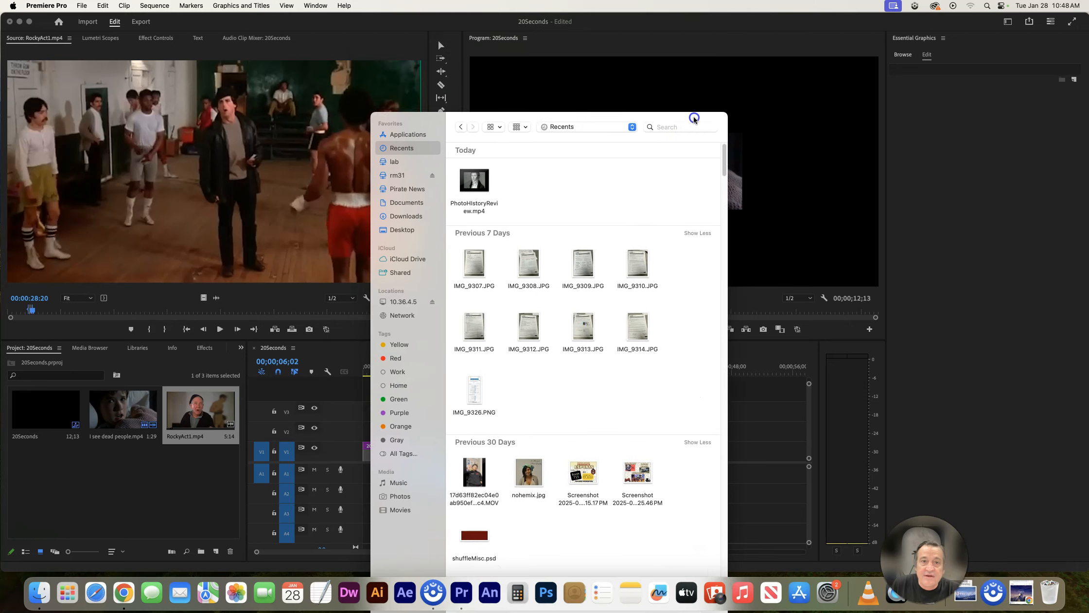
pyautogui.click(394, 168)
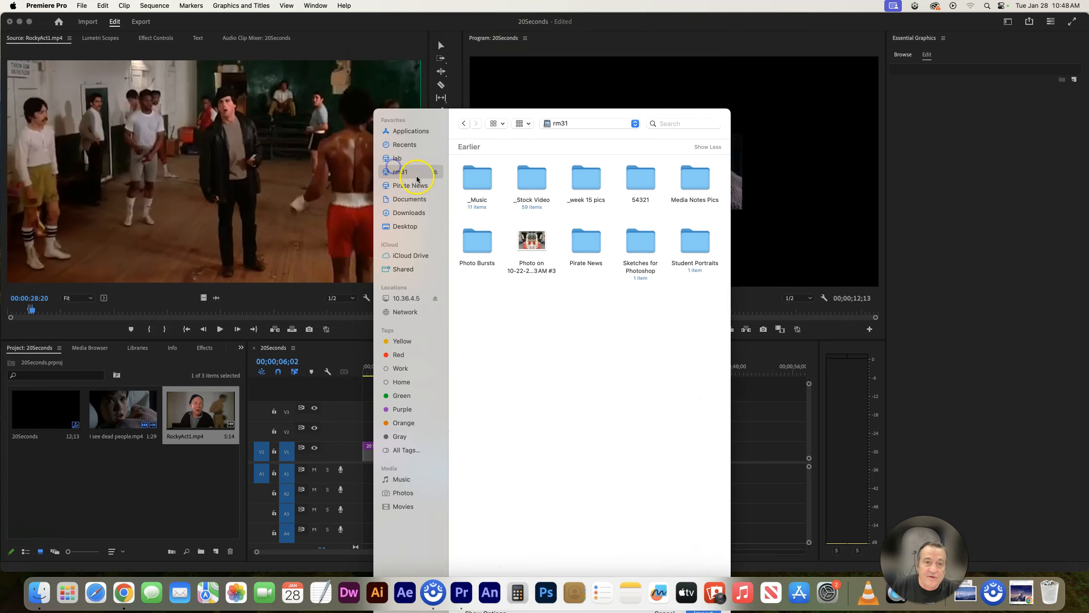
pyautogui.doubleClick(538, 175)
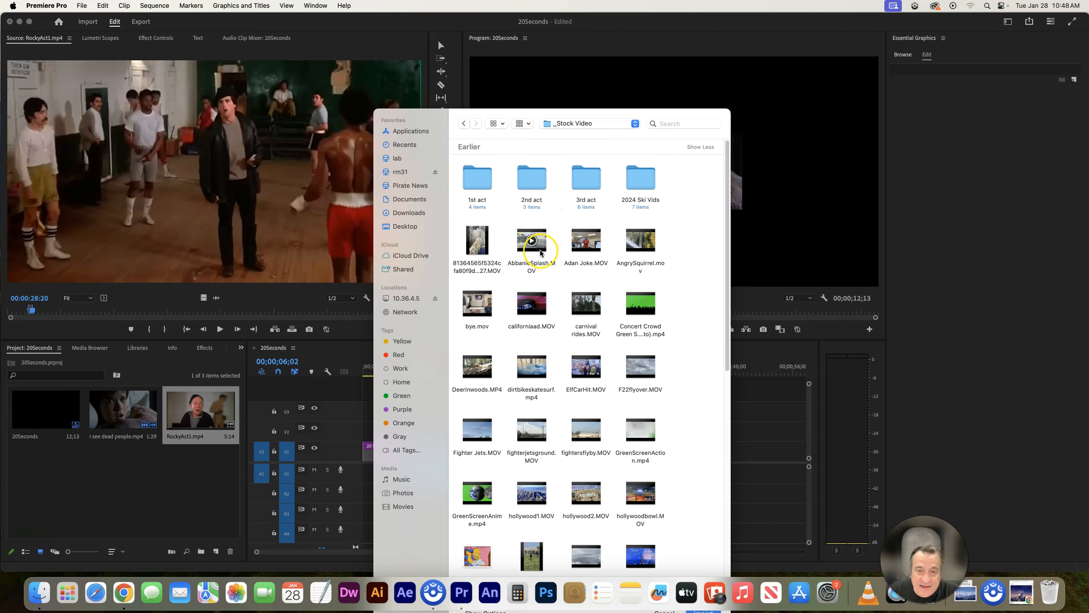
pyautogui.doubleClick(532, 241)
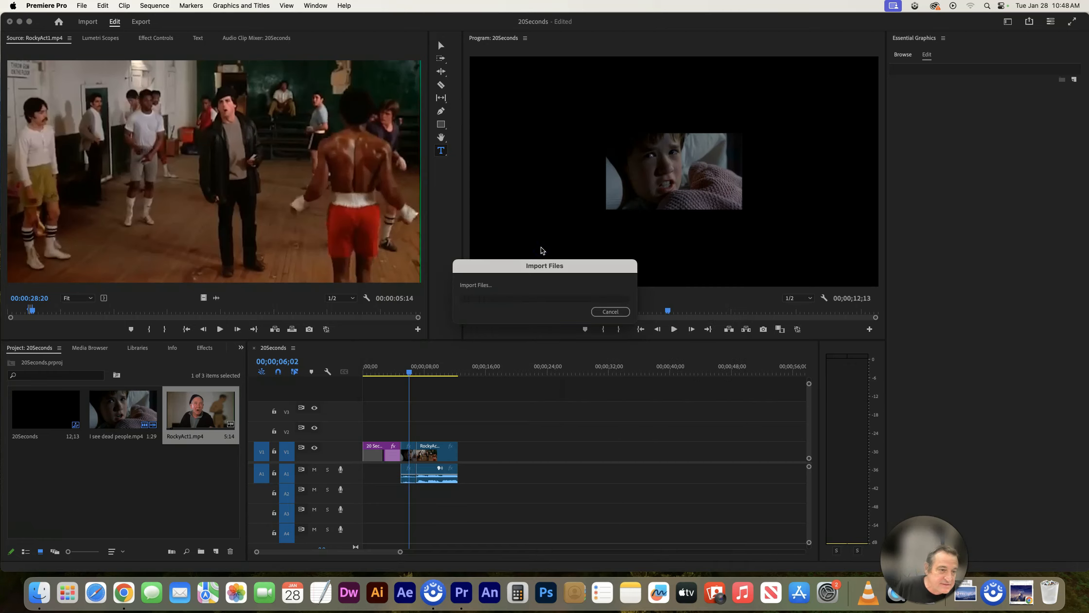
# Mark a 00:00:02:15 range of AbbanieSplash.MOV starting at 00:00:04:16 and place it directly after the RockyAct1 clip on V1 and A1
pyautogui.doubleClick(52, 473)
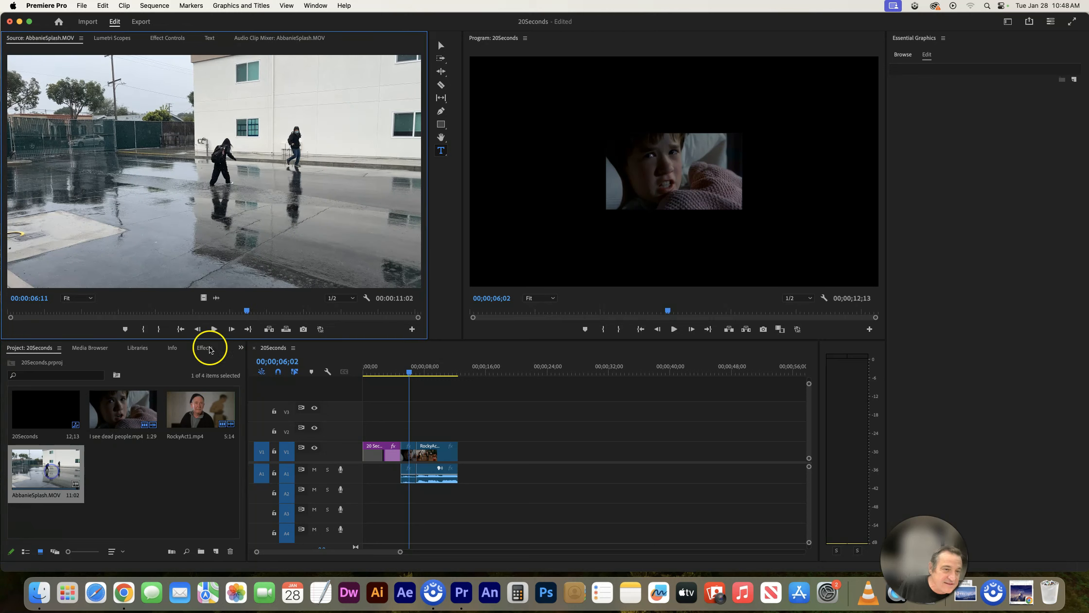
pyautogui.moveTo(248, 313); pyautogui.dragTo(180, 316)
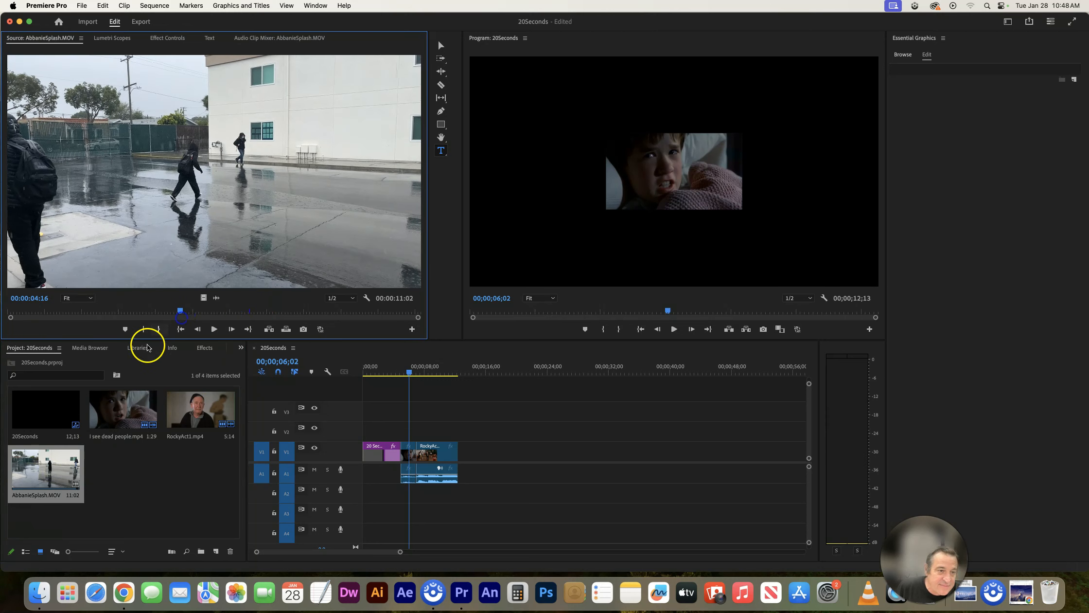
pyautogui.click(143, 330)
pyautogui.click(216, 328)
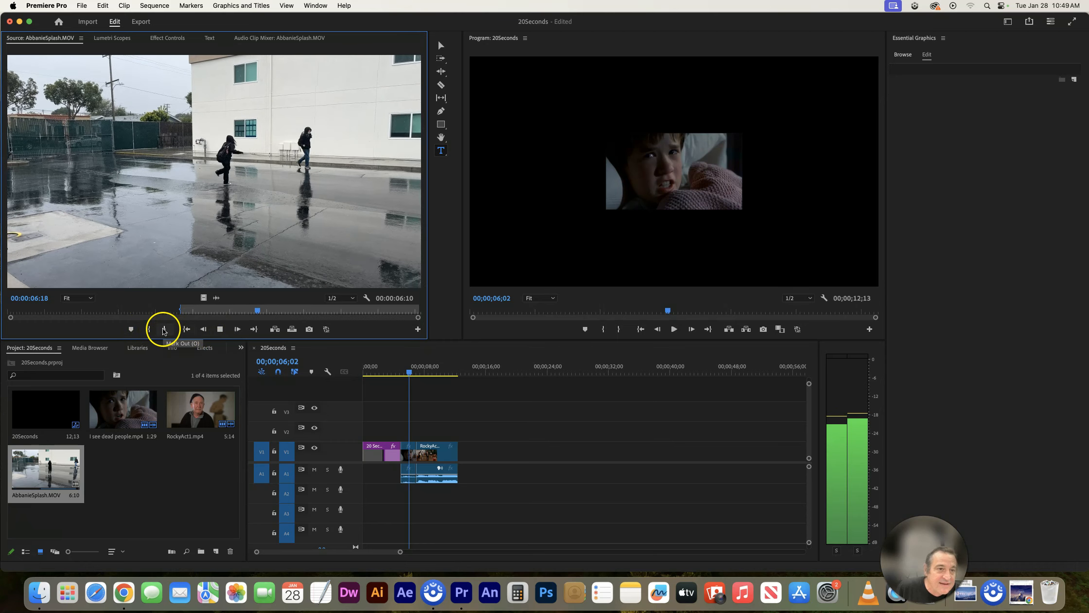
pyautogui.click(164, 329)
pyautogui.click(220, 329)
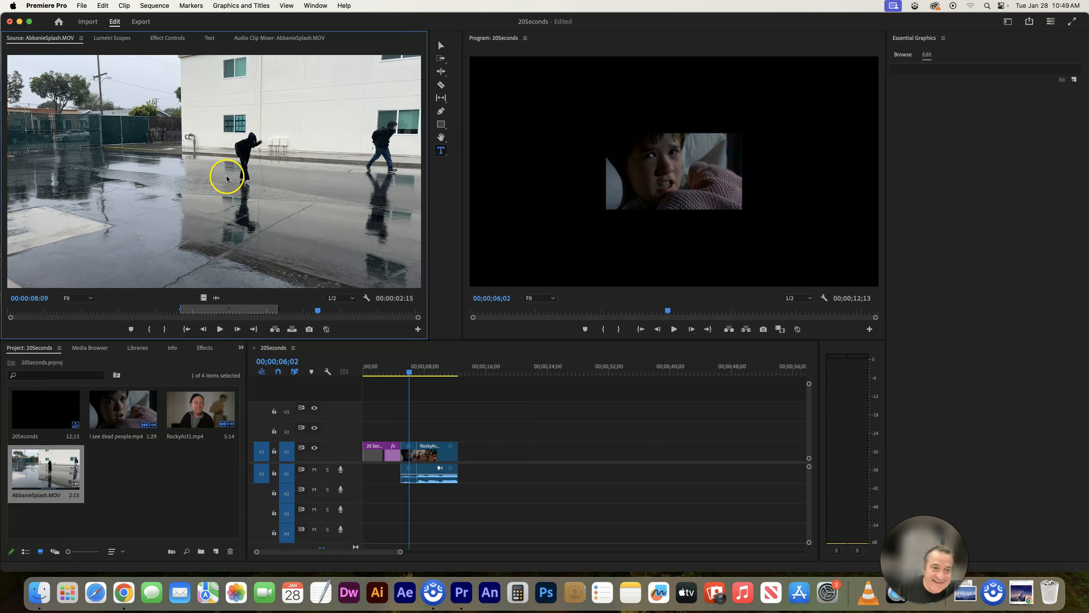
pyautogui.moveTo(238, 190); pyautogui.dragTo(471, 455)
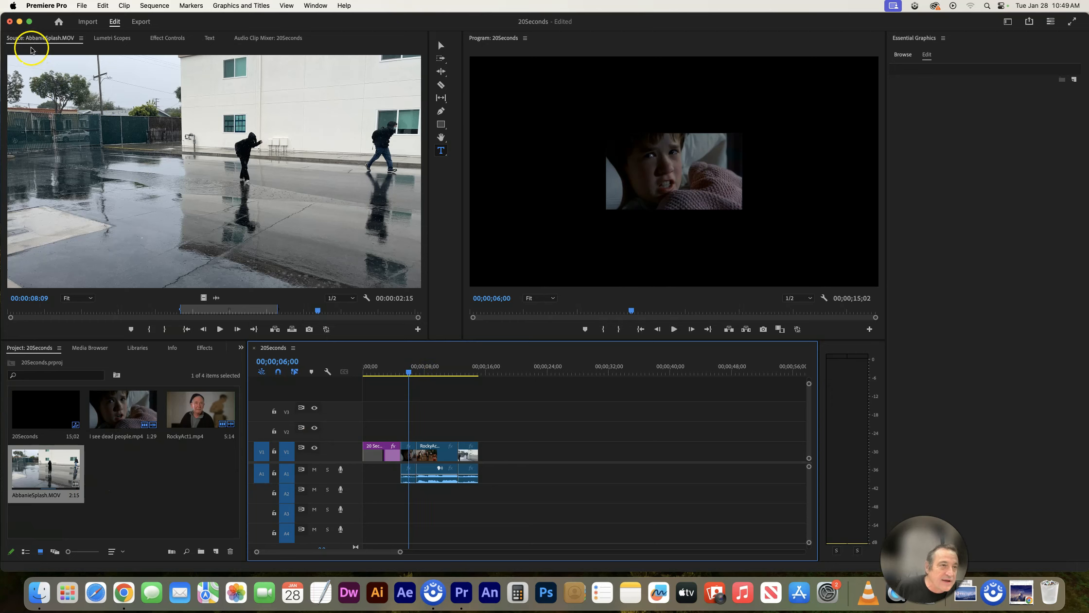
# Import dirtbikeskatesurf.mp4 from the _Stock Video folder into the project
pyautogui.click(78, 6)
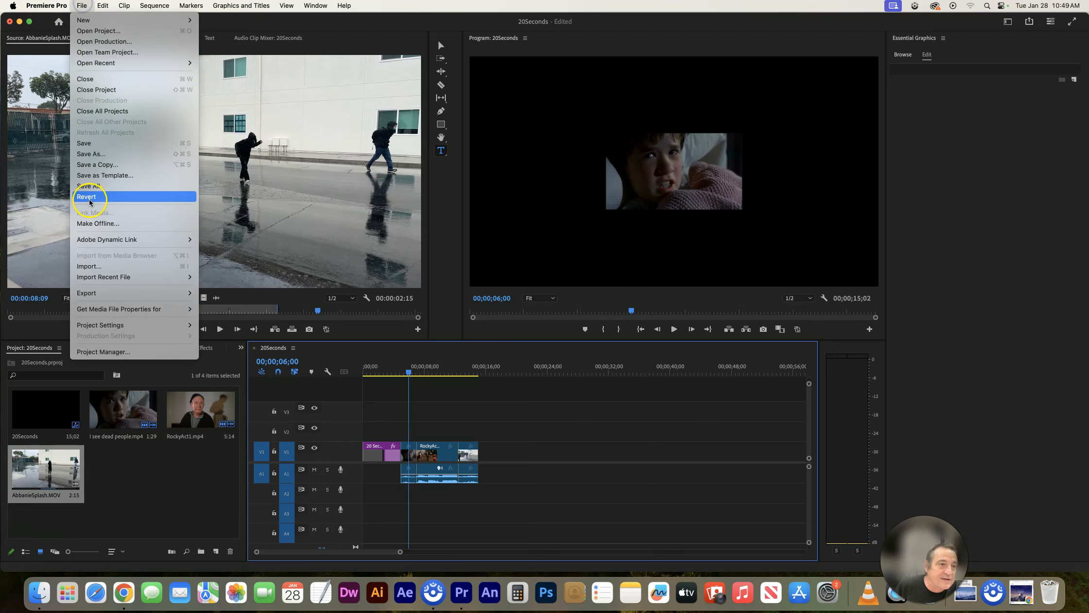
pyautogui.click(102, 266)
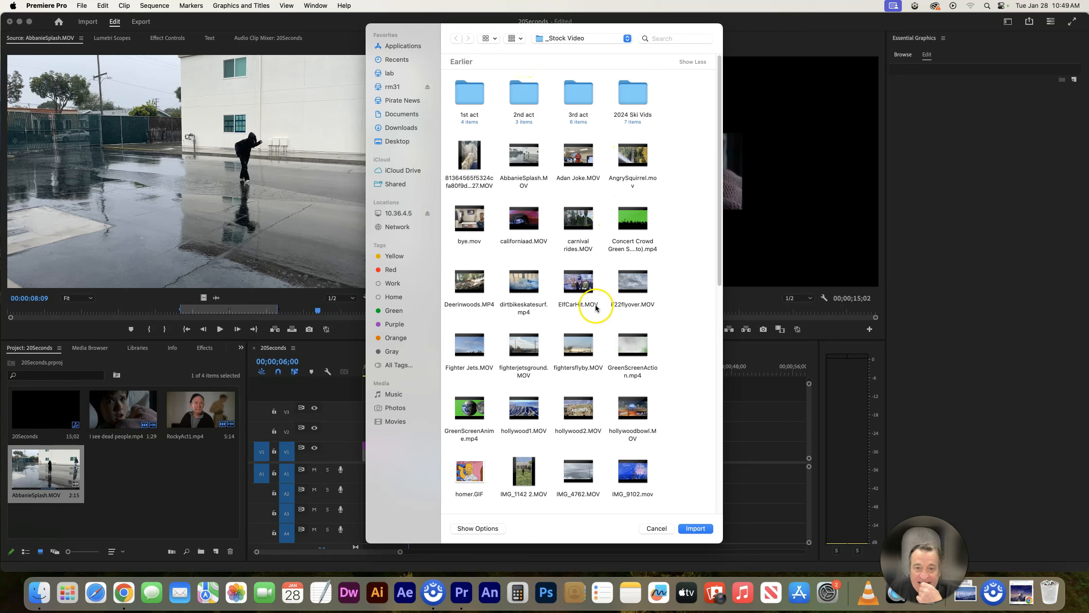
pyautogui.doubleClick(514, 289)
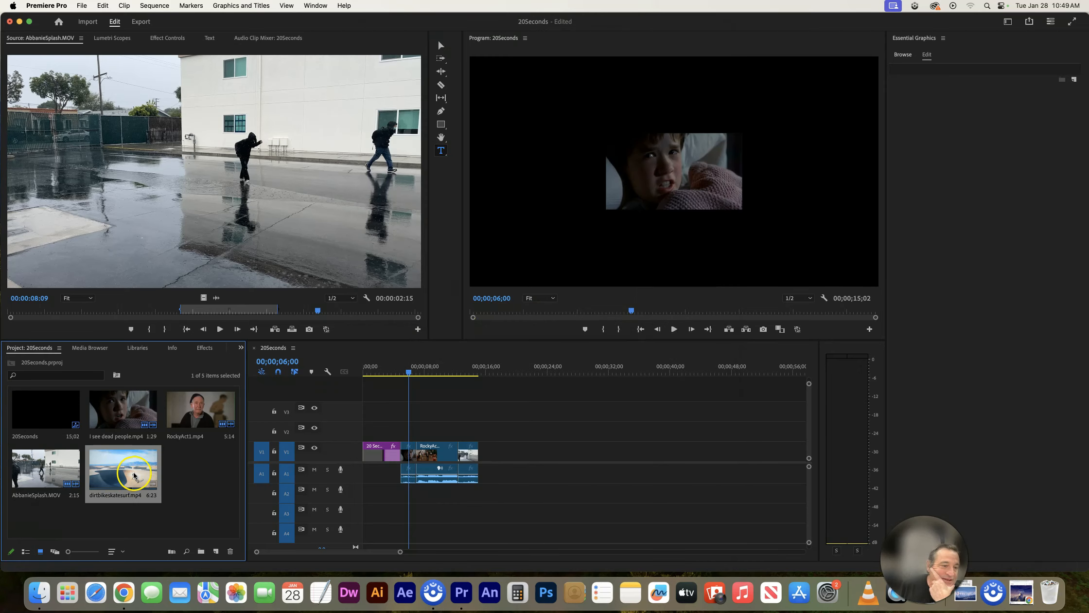
# Trim dirtbikeskatesurf.mp4 to its final 00:00:02:24 with the surfing shot and place it directly after the AbbanieSplash clip on V1 and A1
pyautogui.doubleClick(124, 473)
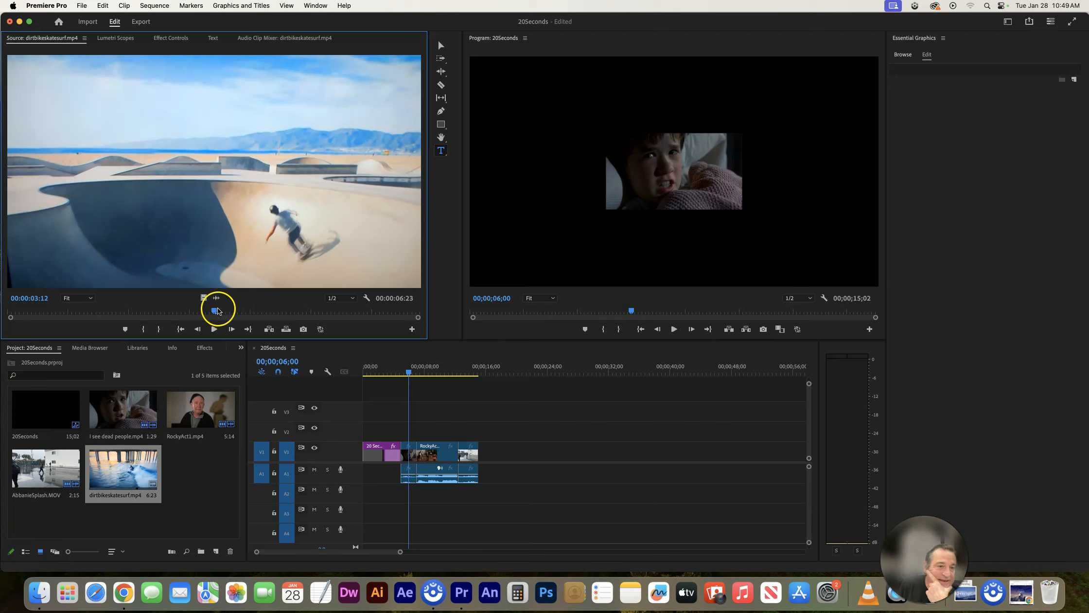
pyautogui.moveTo(214, 311); pyautogui.dragTo(249, 310)
pyautogui.click(146, 330)
pyautogui.click(214, 329)
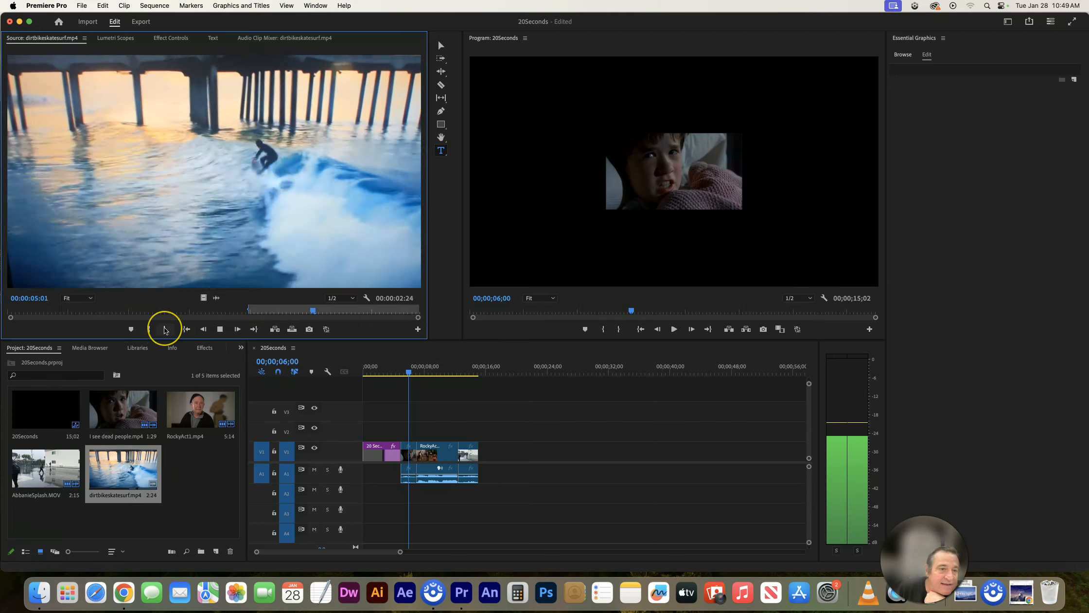
pyautogui.click(165, 330)
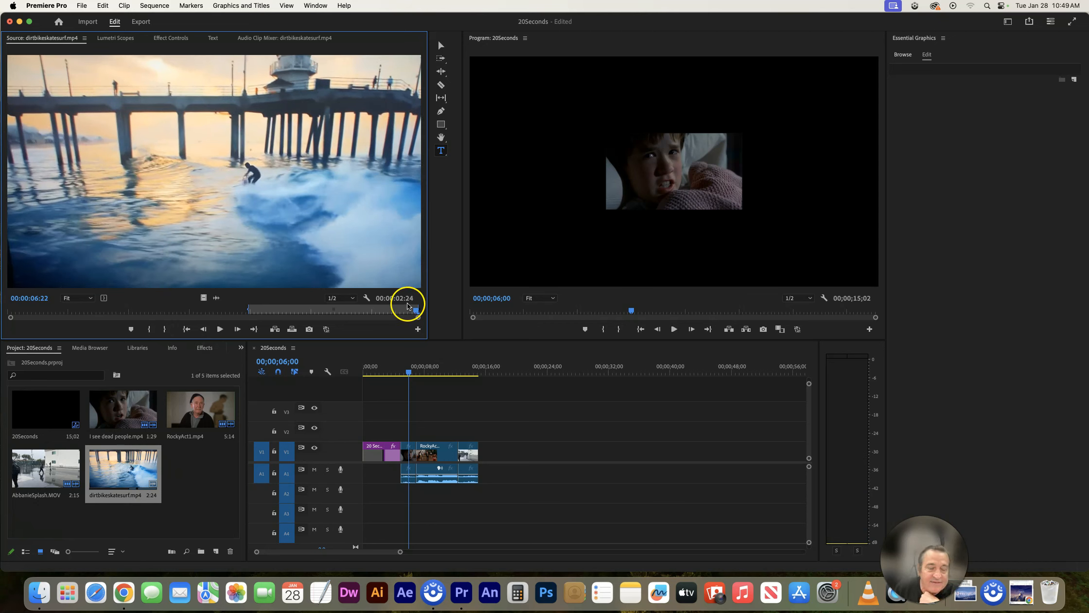
pyautogui.moveTo(452, 405); pyautogui.dragTo(481, 453)
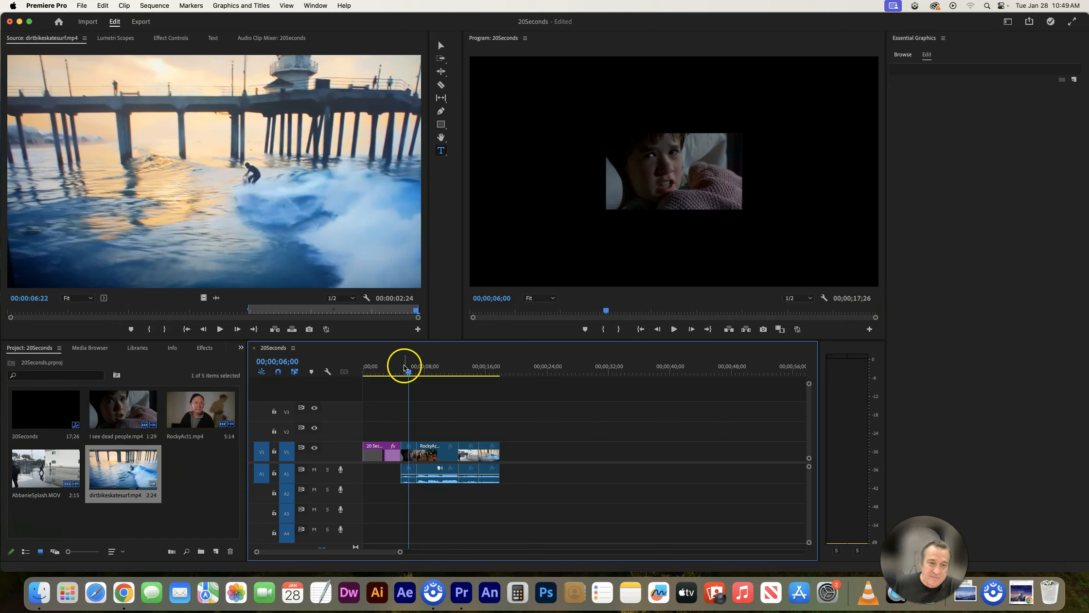
# Scale the "I see dead people" clip in the timeline to the sequence frame size
pyautogui.moveTo(408, 373)
pyautogui.mouseDown()
pyautogui.moveTo(486, 371)
pyautogui.moveTo(407, 388)
pyautogui.mouseUp()
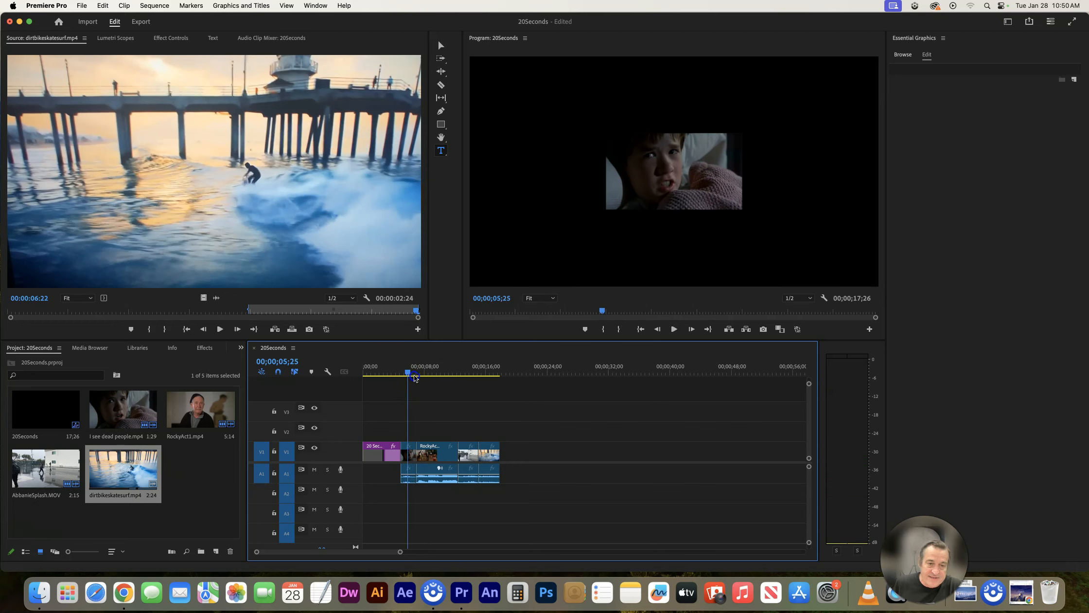
pyautogui.moveTo(408, 373); pyautogui.dragTo(405, 373)
pyautogui.click(405, 452)
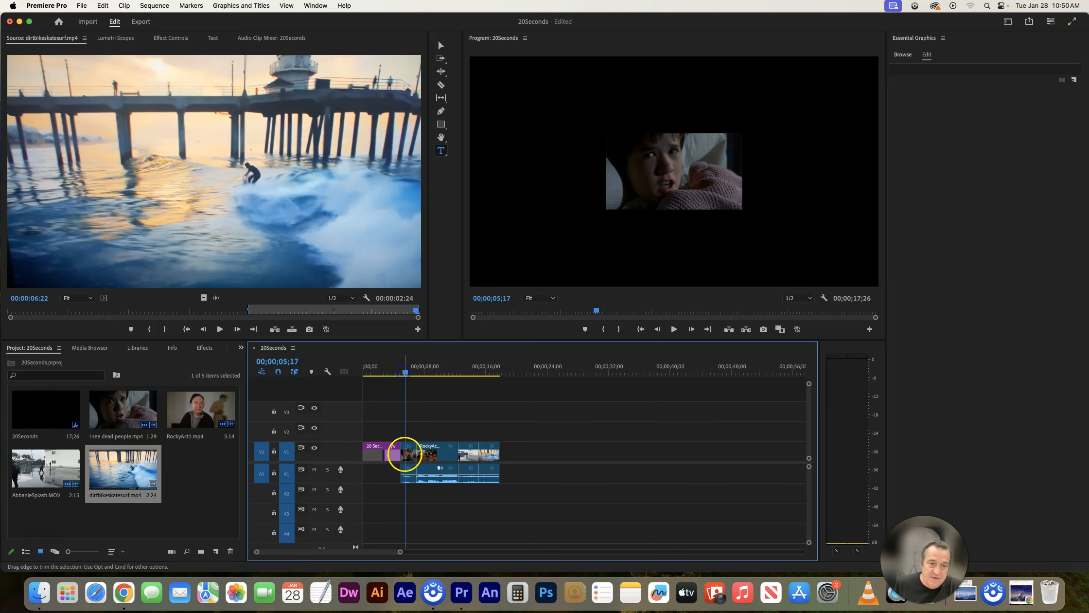
pyautogui.rightClick(410, 460)
pyautogui.click(410, 459)
pyautogui.rightClick(408, 453)
pyautogui.click(407, 452)
pyautogui.rightClick(407, 449)
pyautogui.click(396, 429)
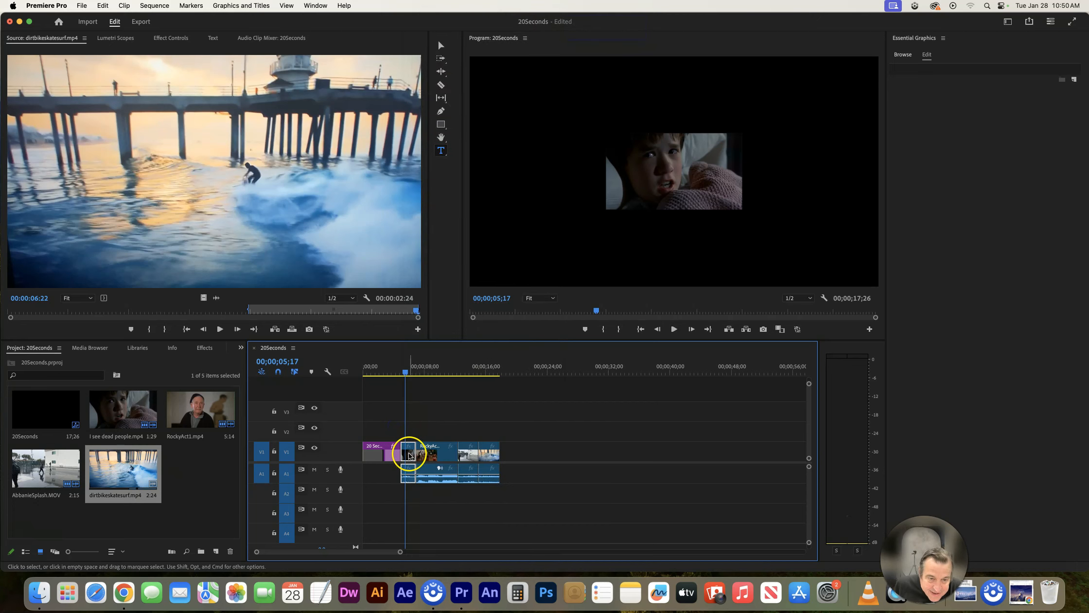
pyautogui.rightClick(407, 453)
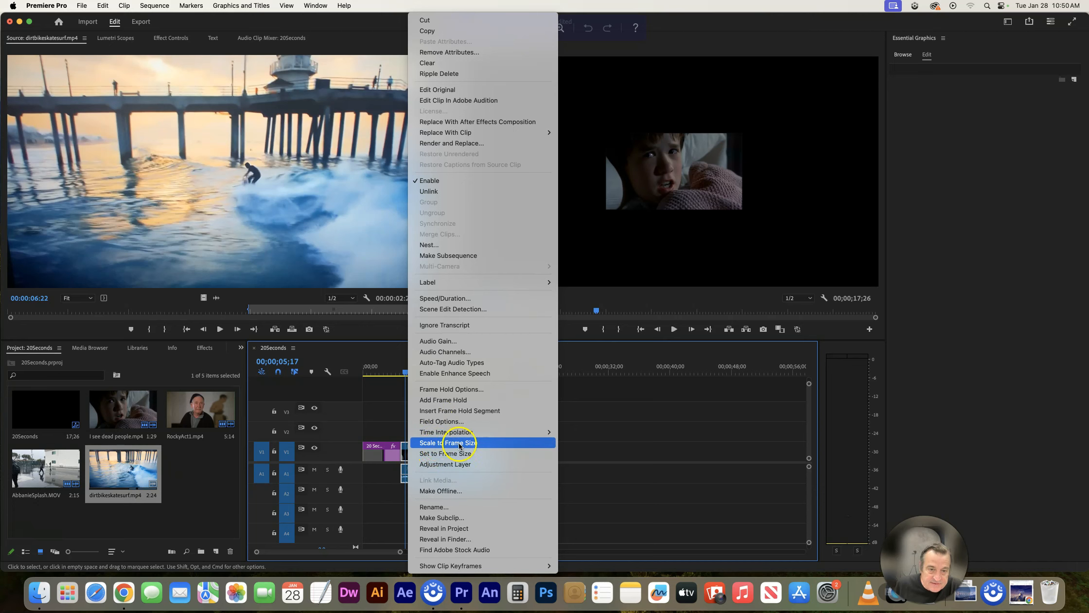
pyautogui.click(447, 443)
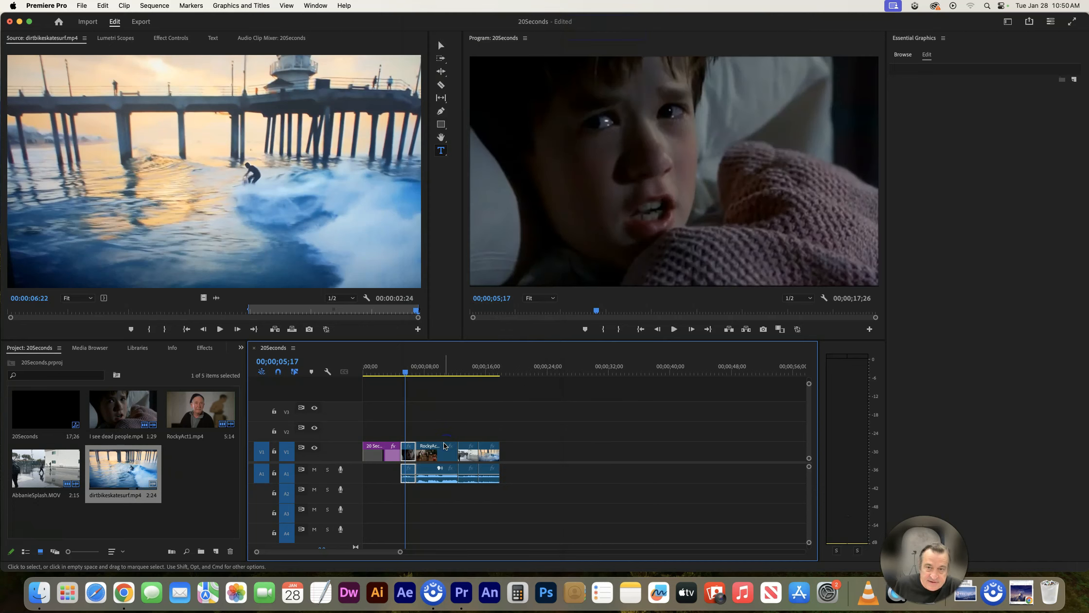
# Scale the RockyAct1 clip on V1 to the frame size
pyautogui.click(431, 371)
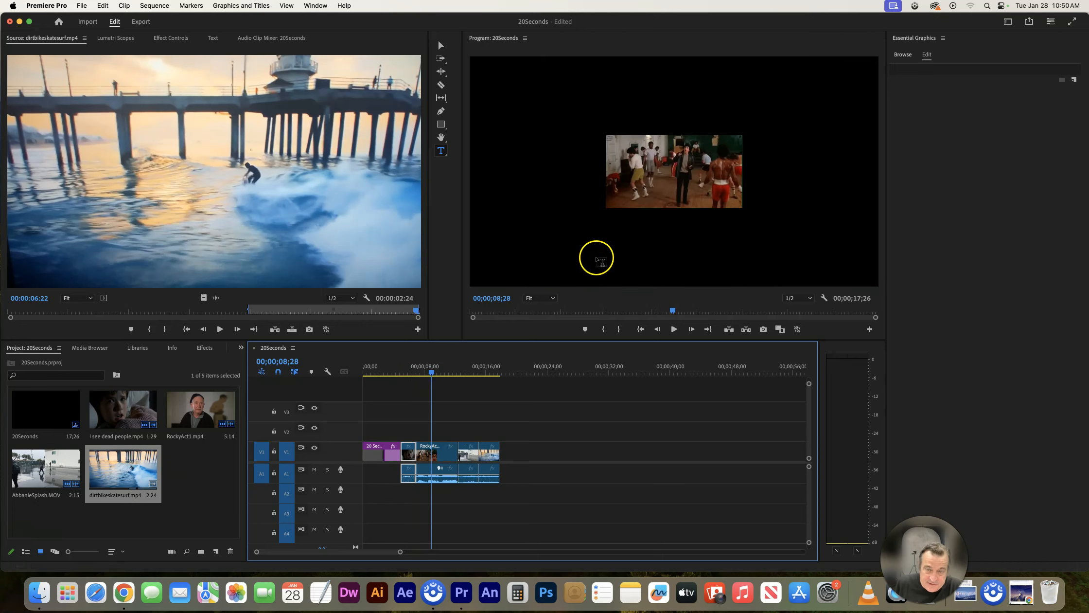
pyautogui.rightClick(440, 456)
pyautogui.click(462, 442)
# Scale the AbbanieSplash clip on V1 to the frame size
pyautogui.moveTo(435, 371); pyautogui.dragTo(462, 371)
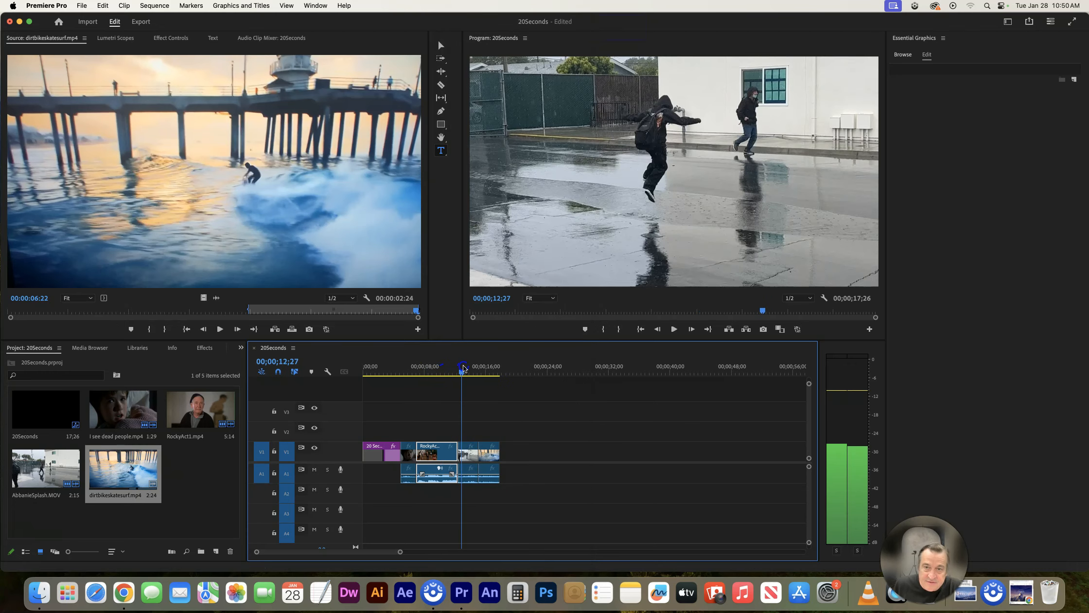
pyautogui.rightClick(470, 456)
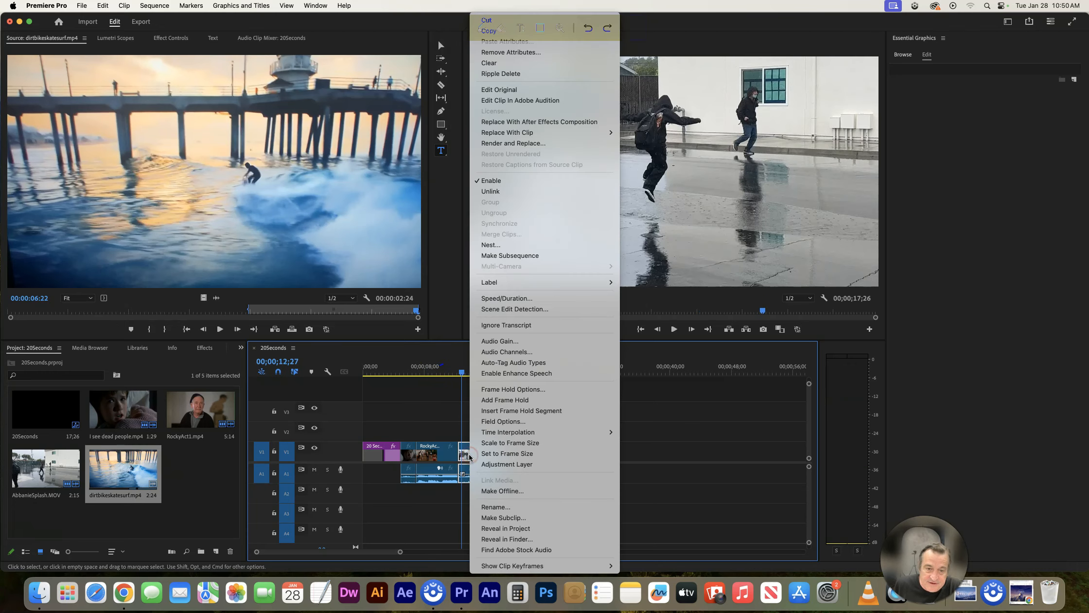
pyautogui.click(499, 443)
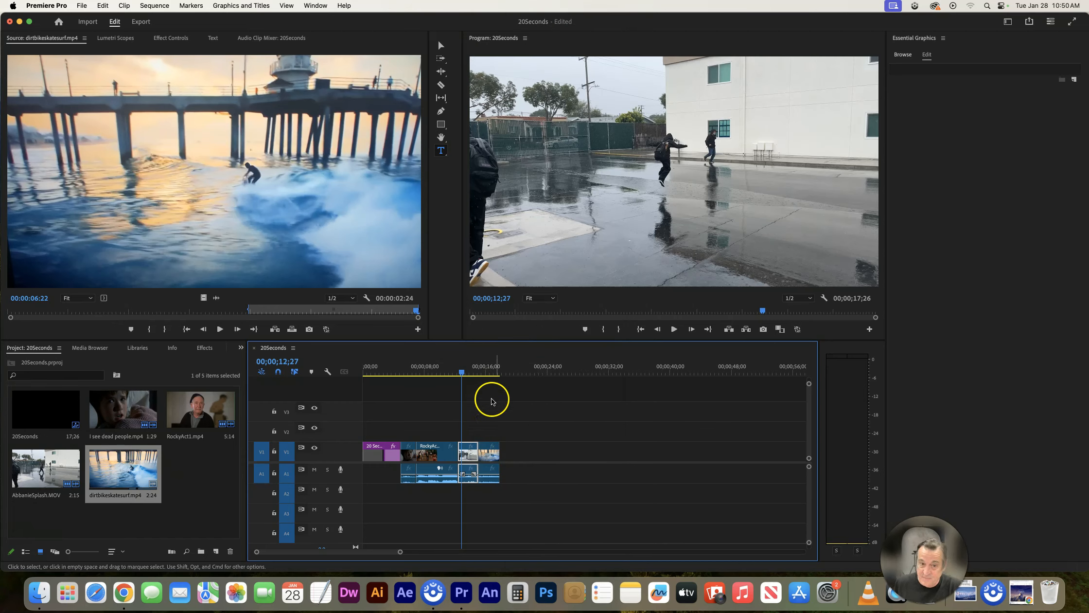
# Scale the dirtbikeskatesurf surfing clip at the end of V1 to the frame size
pyautogui.moveTo(463, 373); pyautogui.dragTo(485, 372)
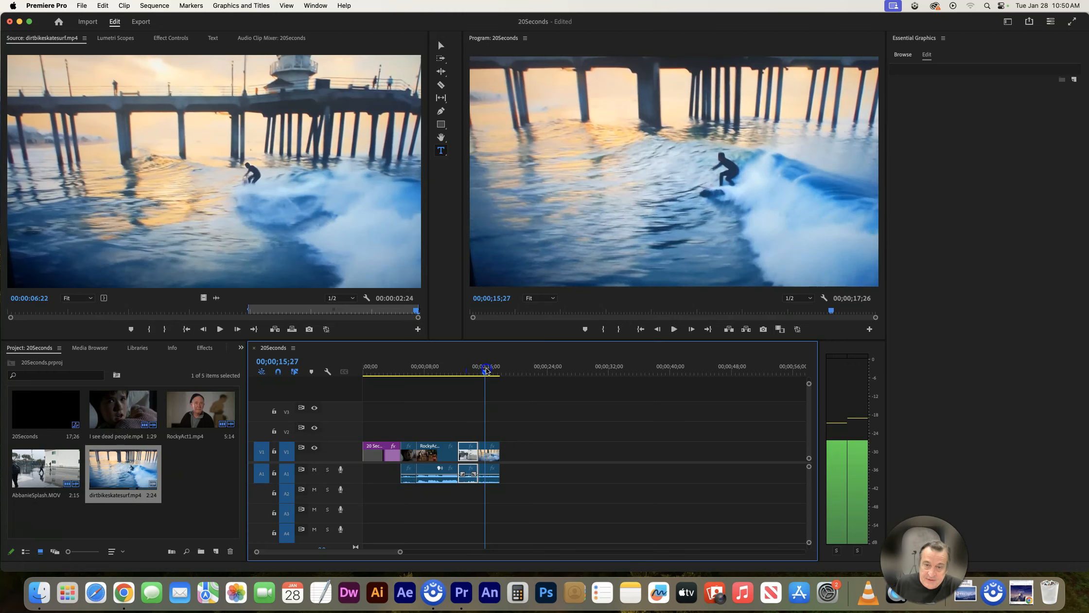
pyautogui.click(490, 453)
pyautogui.rightClick(490, 454)
pyautogui.click(520, 443)
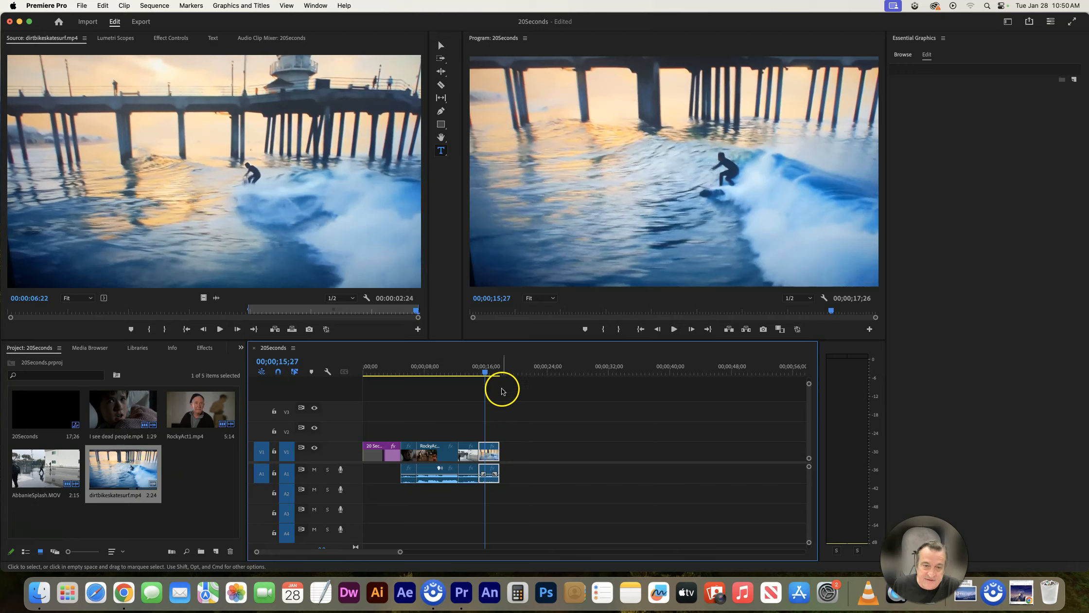
# Add a two-line text title reading "The End" at 00;00;18;16, just past the surfing clip on V1
pyautogui.moveTo(486, 371)
pyautogui.mouseDown()
pyautogui.moveTo(428, 379)
pyautogui.moveTo(502, 381)
pyautogui.moveTo(487, 384)
pyautogui.mouseUp()
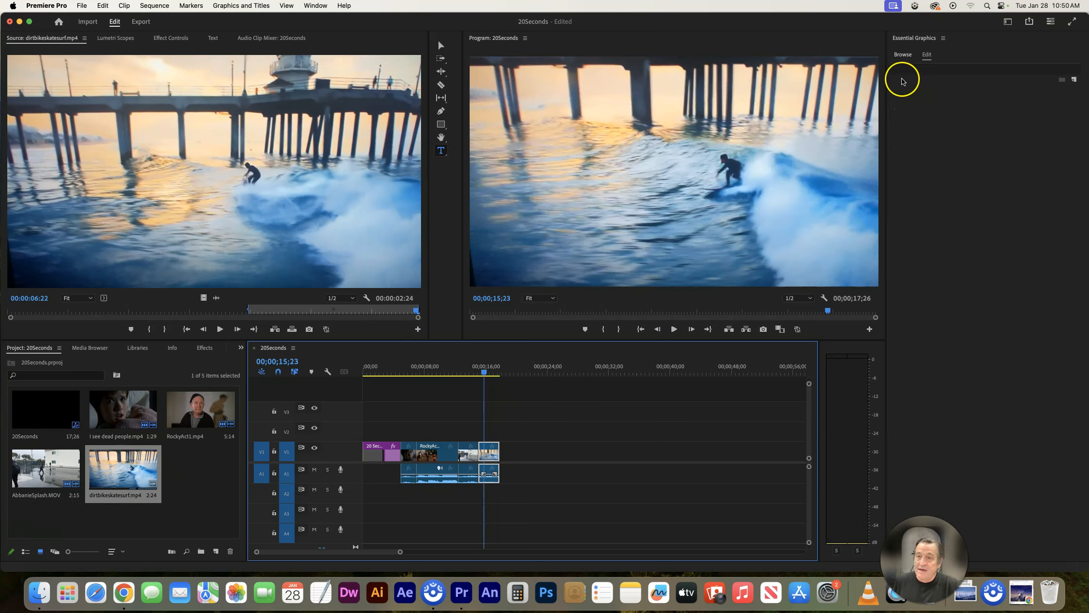
pyautogui.click(903, 56)
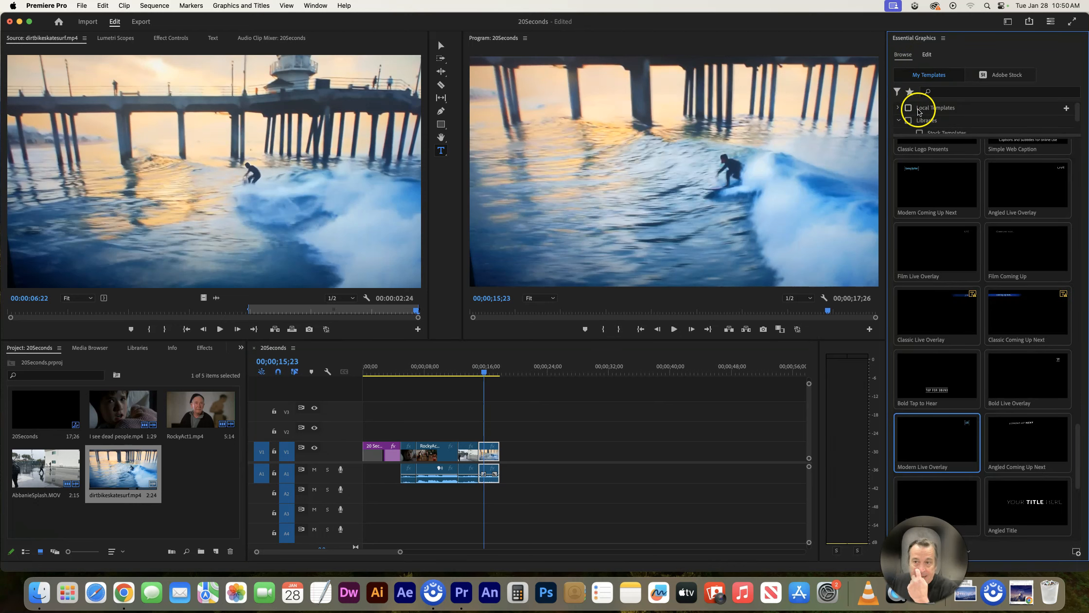
pyautogui.click(486, 376)
pyautogui.moveTo(485, 375); pyautogui.dragTo(501, 374)
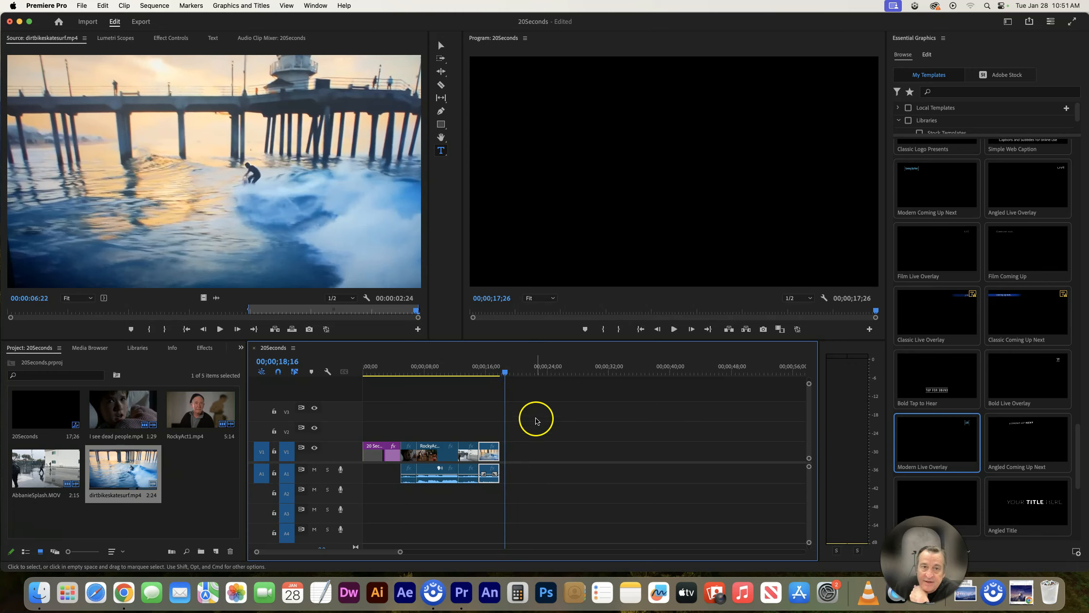
pyautogui.click(441, 152)
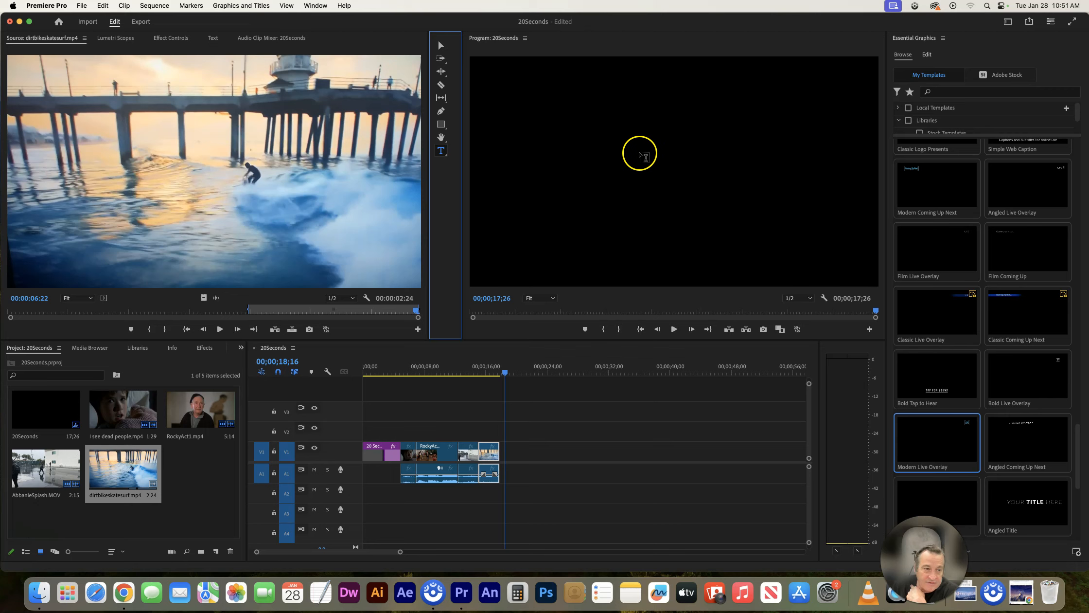
pyautogui.click(645, 155)
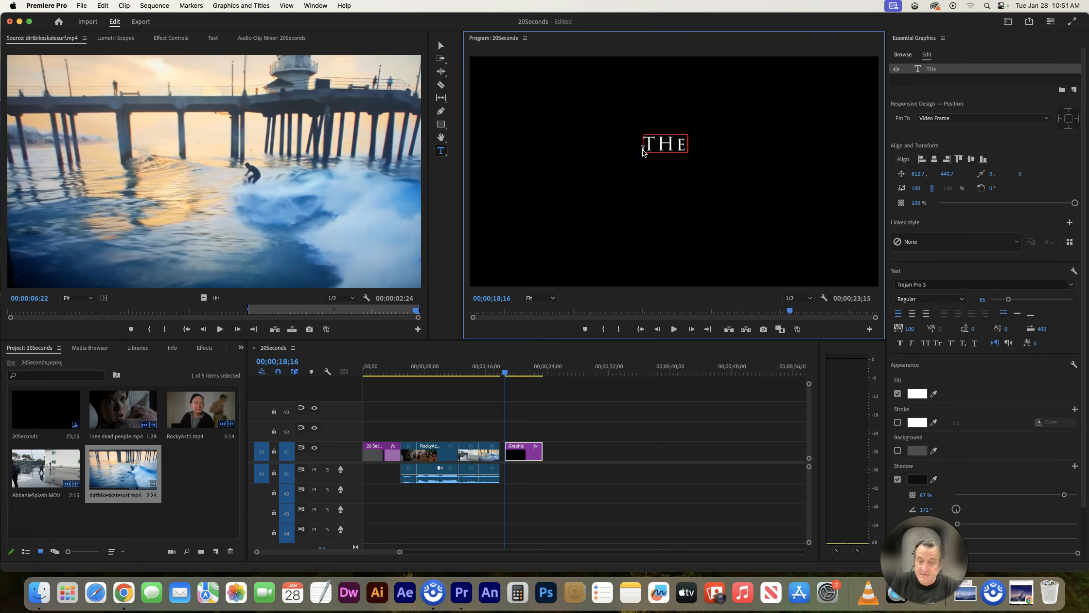
pyautogui.write('The End')
pyautogui.click(586, 146)
# Enlarge the "The End" text to a scale of 200, centre-align its lines and position it around the middle of the frame
pyautogui.click(437, 47)
pyautogui.click(441, 47)
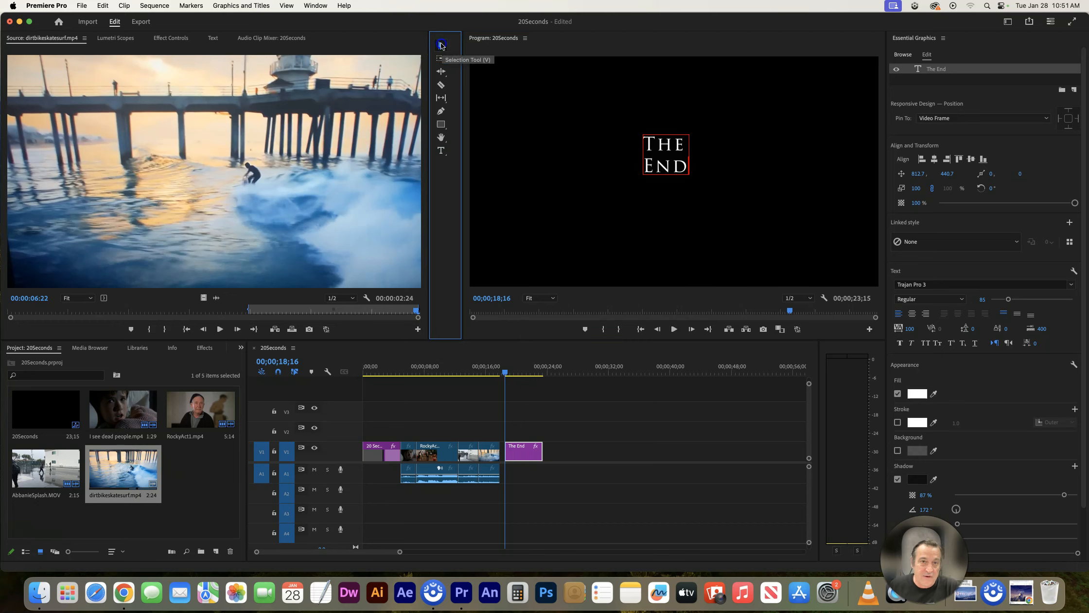
pyautogui.moveTo(694, 132); pyautogui.dragTo(752, 99)
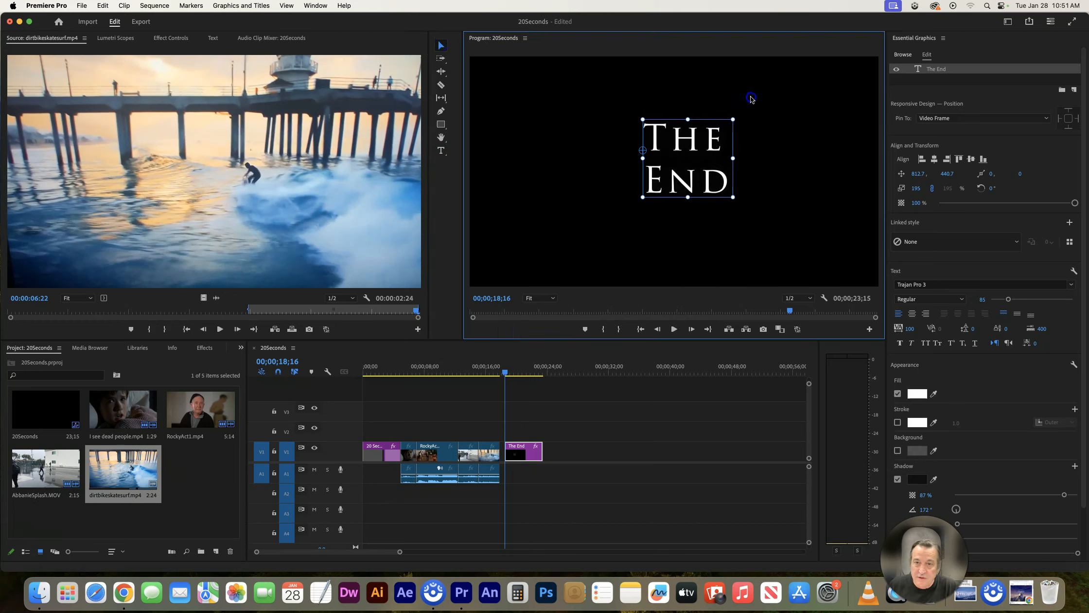
pyautogui.moveTo(706, 164); pyautogui.dragTo(695, 170)
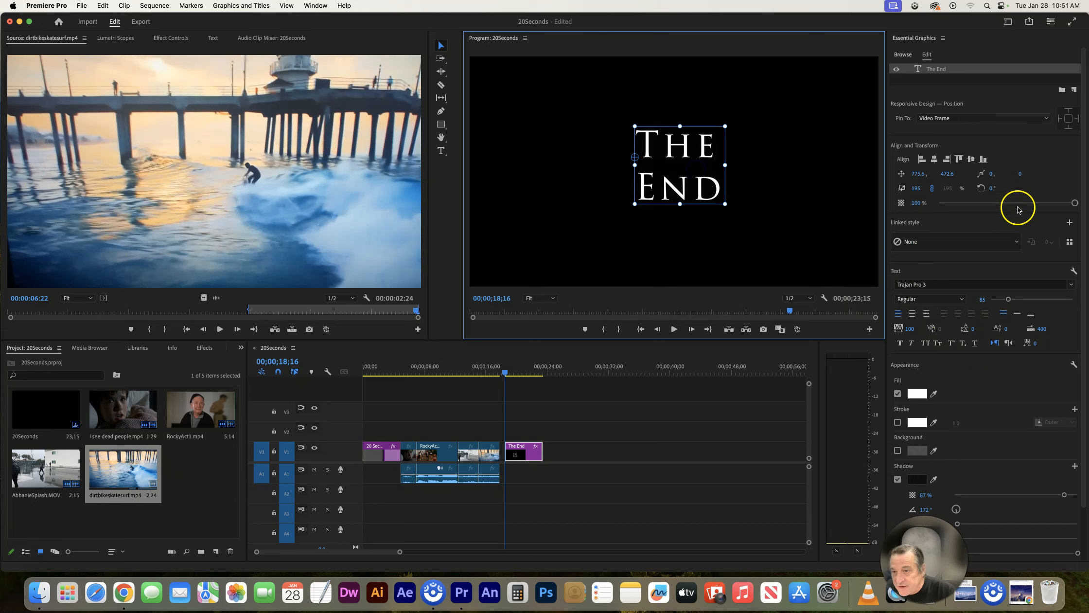
pyautogui.click(913, 314)
pyautogui.moveTo(656, 196); pyautogui.dragTo(712, 199)
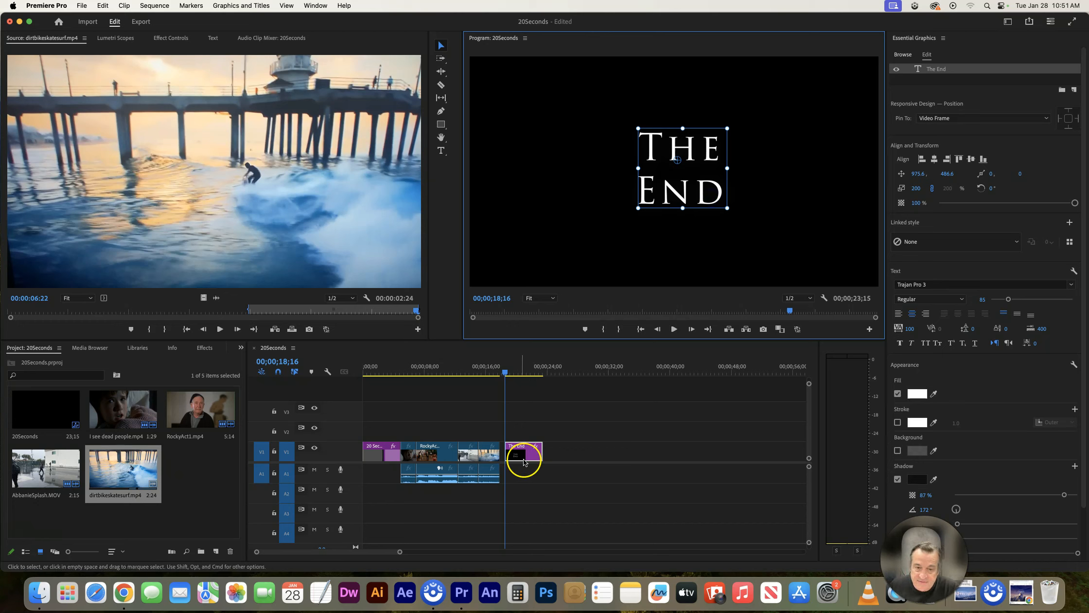
# Move the "The End" graphic clip on V1 so it starts directly after the surfing clip
pyautogui.click(488, 372)
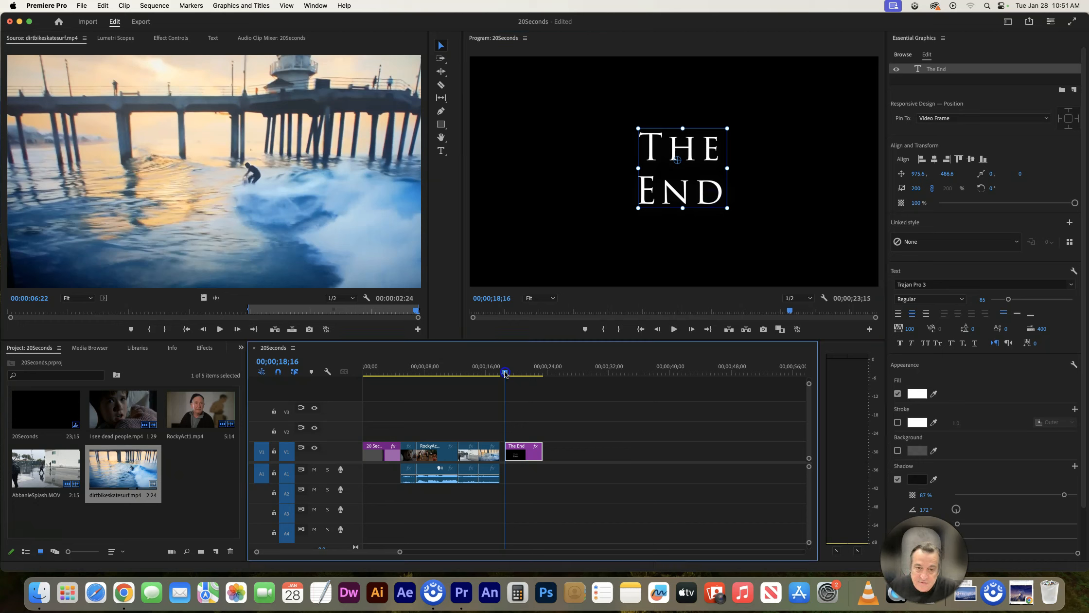
pyautogui.moveTo(523, 459)
pyautogui.mouseDown()
pyautogui.moveTo(560, 459)
pyautogui.moveTo(523, 458)
pyautogui.mouseUp()
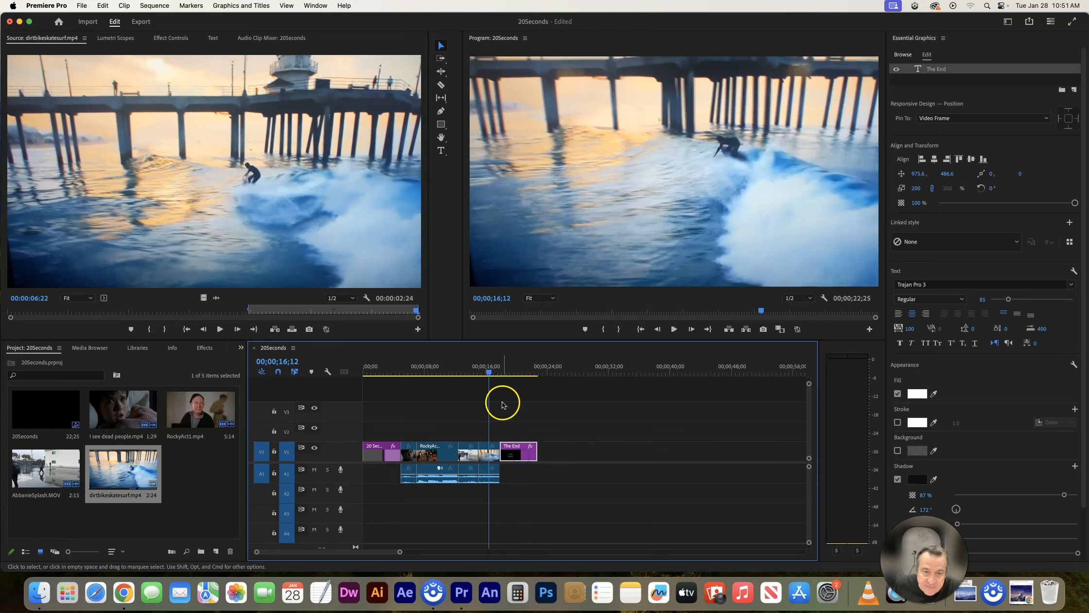
pyautogui.moveTo(489, 370); pyautogui.dragTo(515, 373)
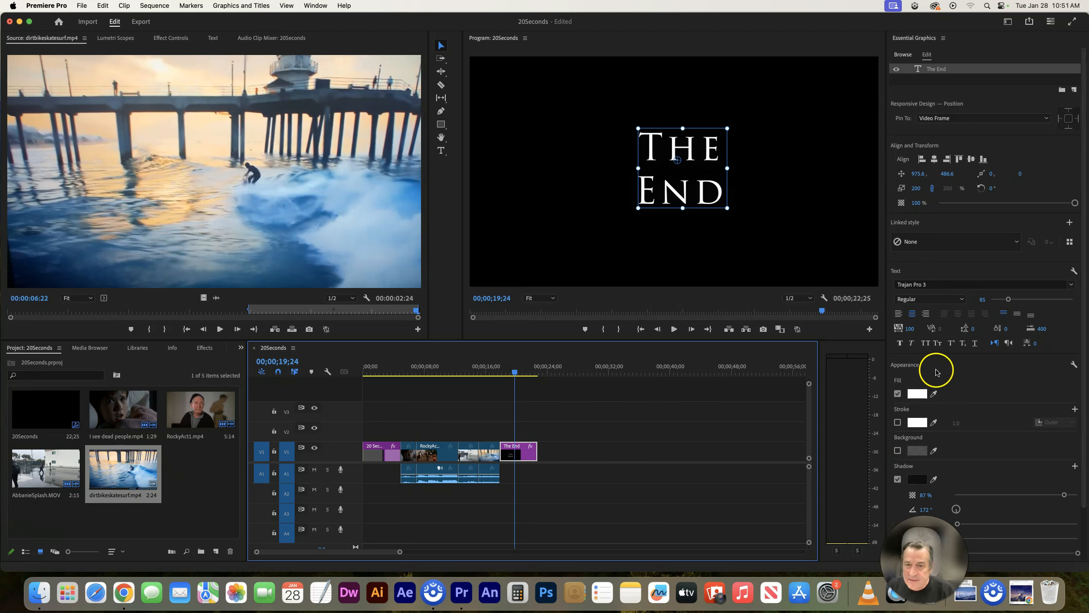
pyautogui.moveTo(514, 373)
pyautogui.mouseDown()
pyautogui.moveTo(503, 374)
pyautogui.moveTo(514, 373)
pyautogui.mouseUp()
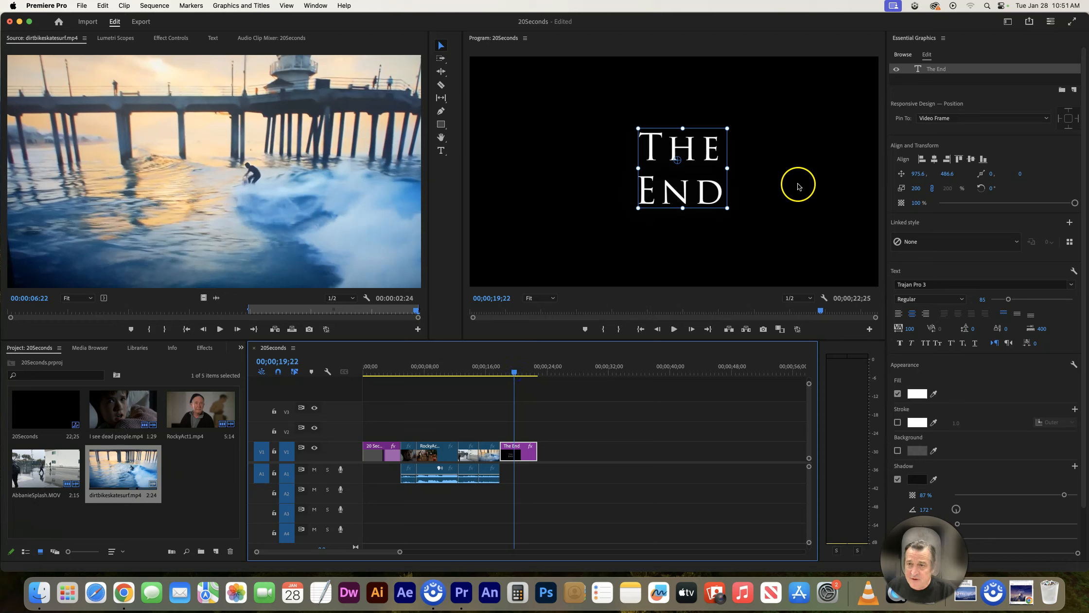
# Turn on Roll for the "The End" graphic, starting and ending offscreen, and scrub back through it
pyautogui.click(784, 164)
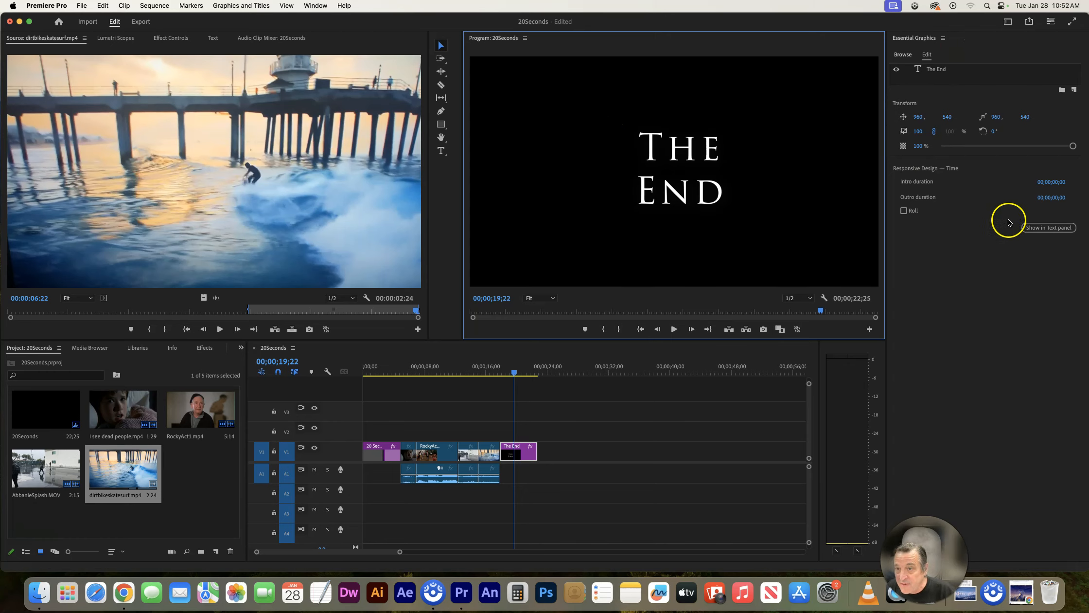
pyautogui.click(904, 211)
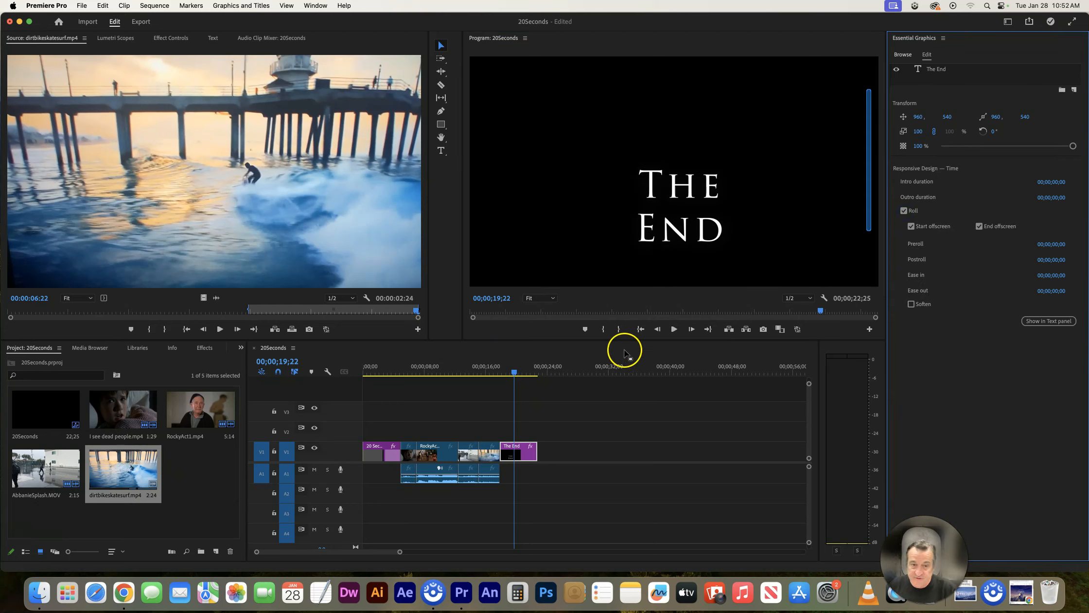
pyautogui.moveTo(513, 370); pyautogui.dragTo(490, 362)
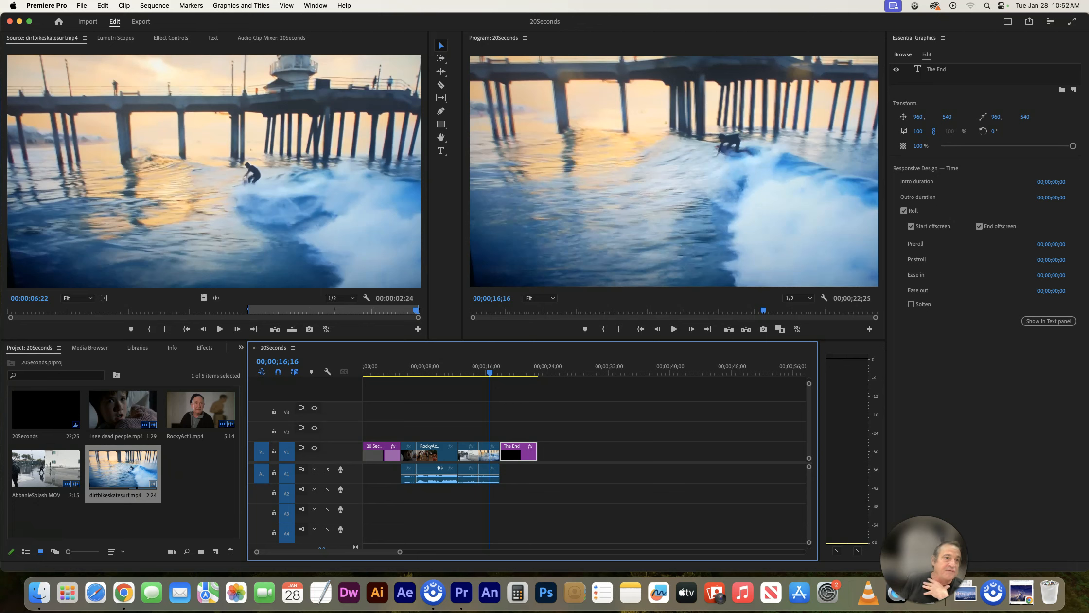
# Export the sequence as the H.264 file 20Seconds.mp4 into the 20SecondsX folder in Documents
pyautogui.click(82, 5)
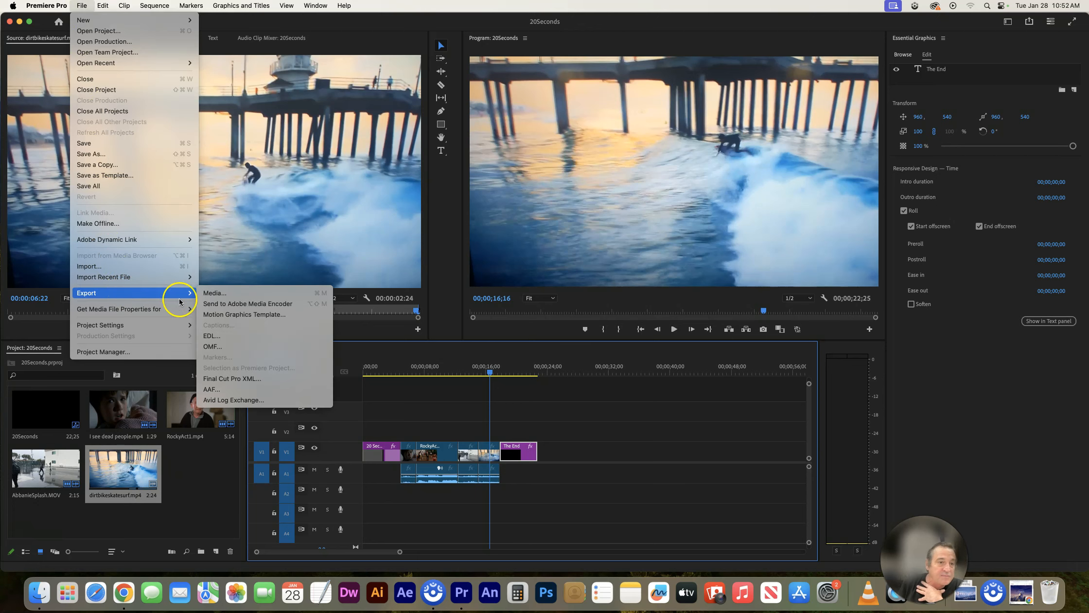
pyautogui.click(210, 294)
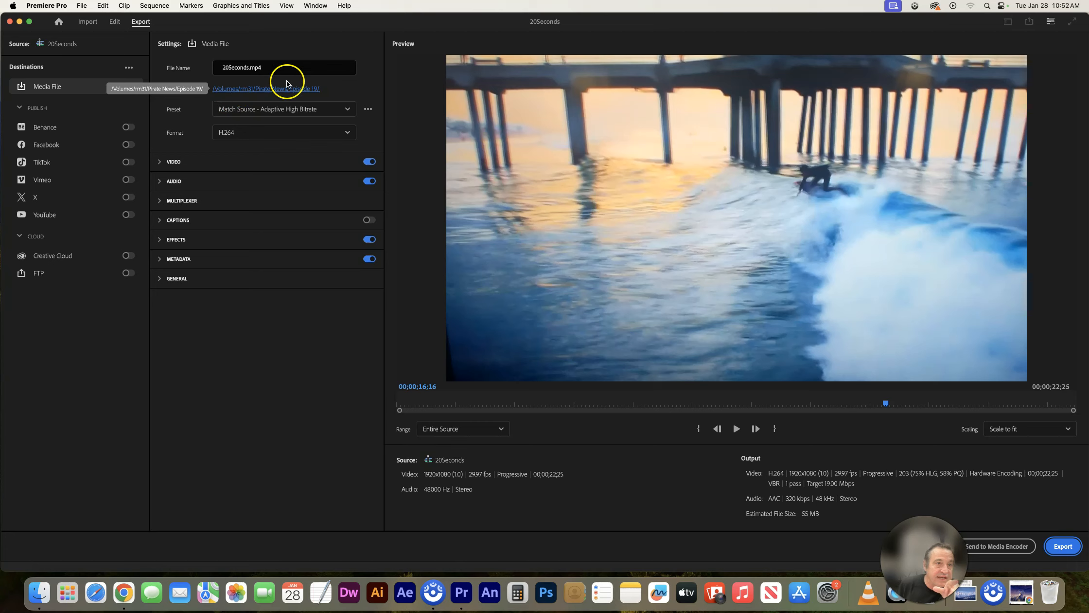
pyautogui.click(271, 90)
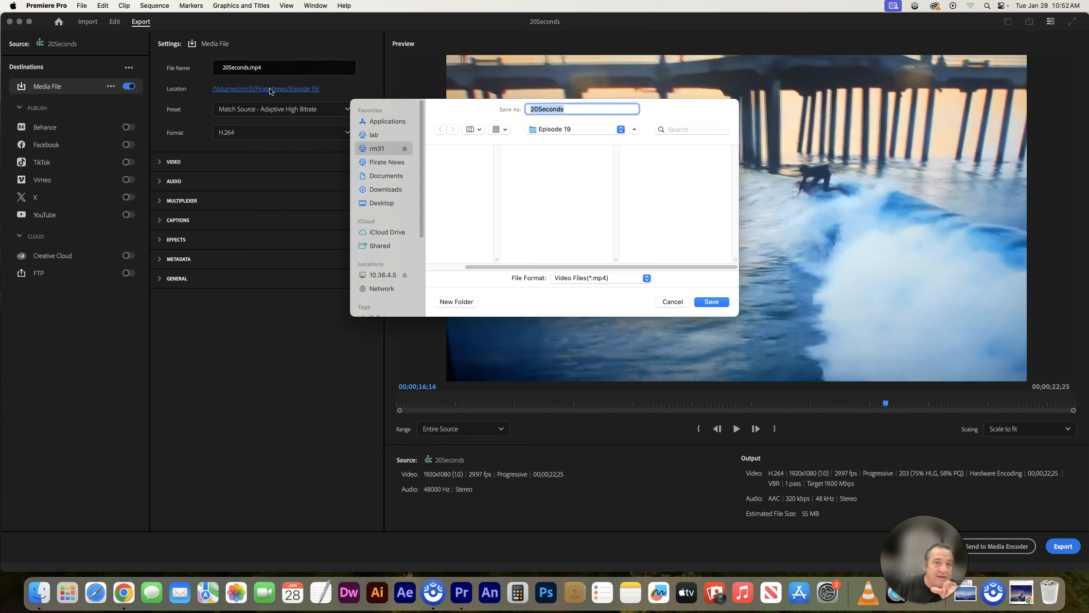
pyautogui.click(383, 177)
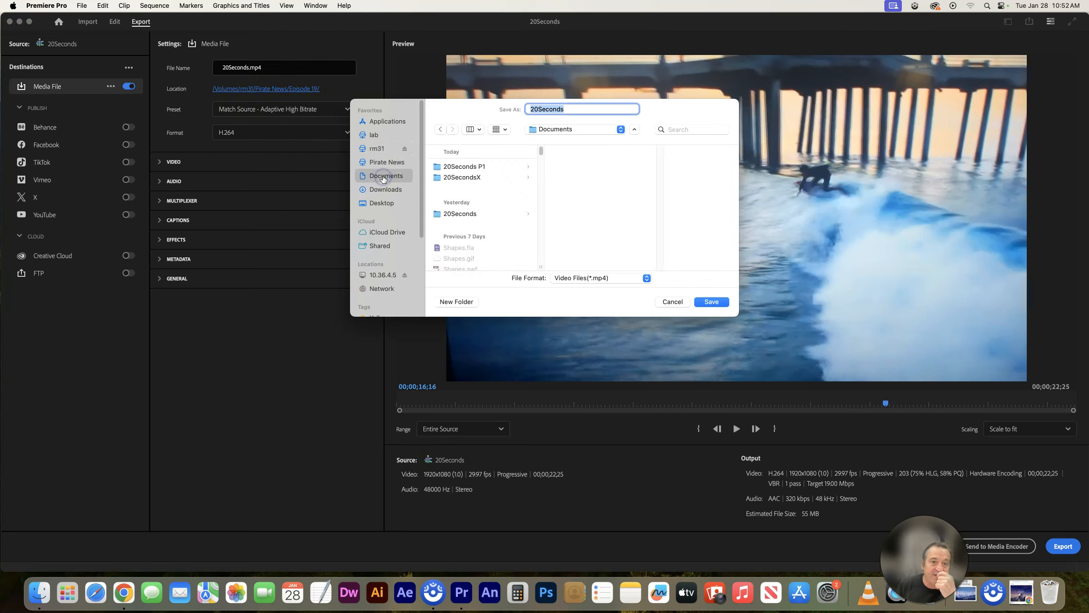
pyautogui.click(458, 177)
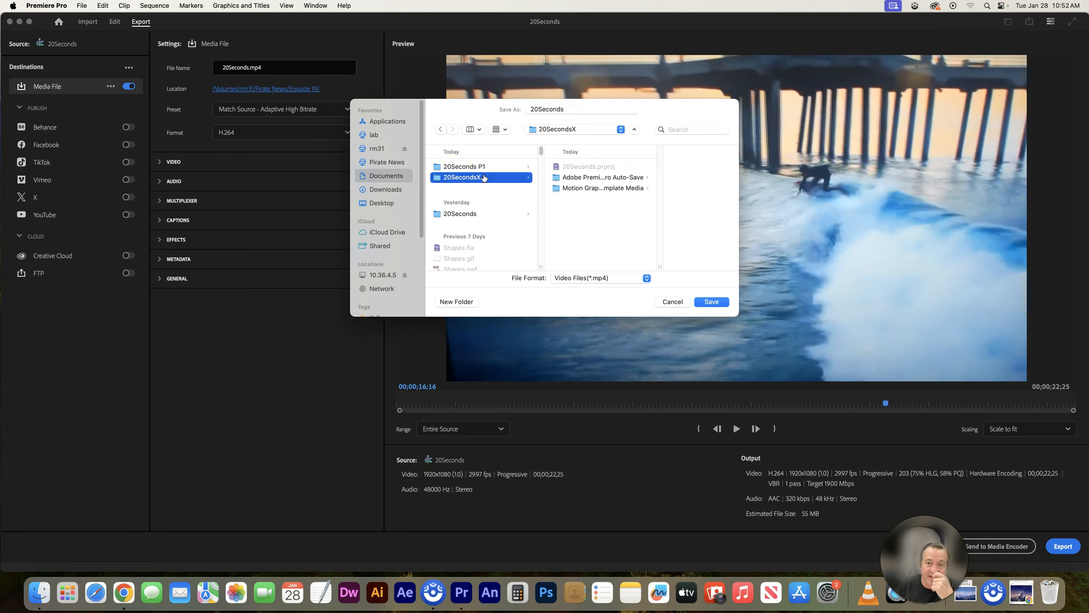
pyautogui.click(710, 302)
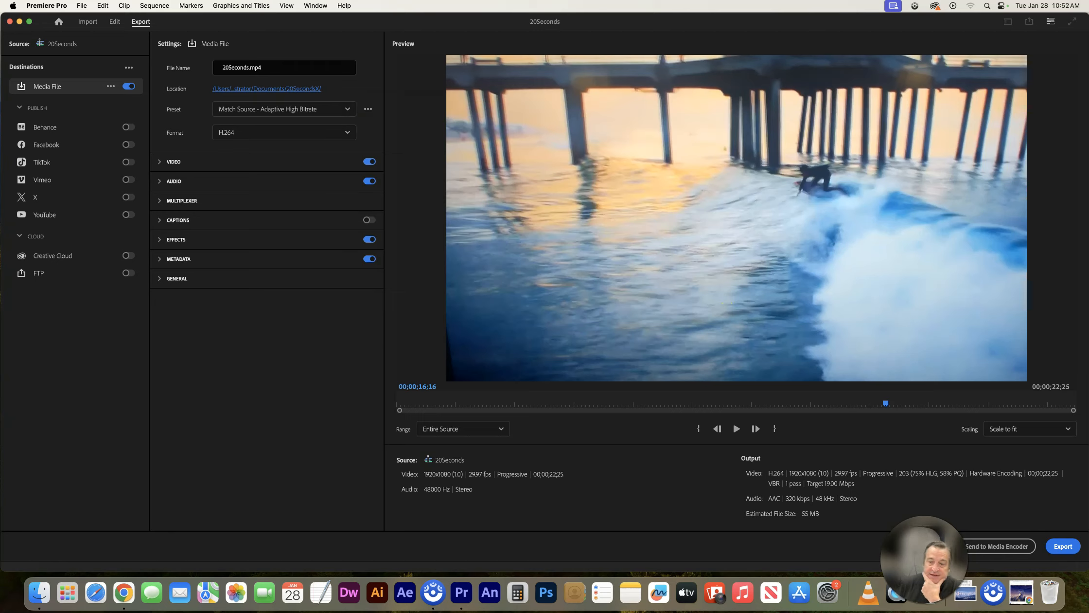
pyautogui.click(1062, 547)
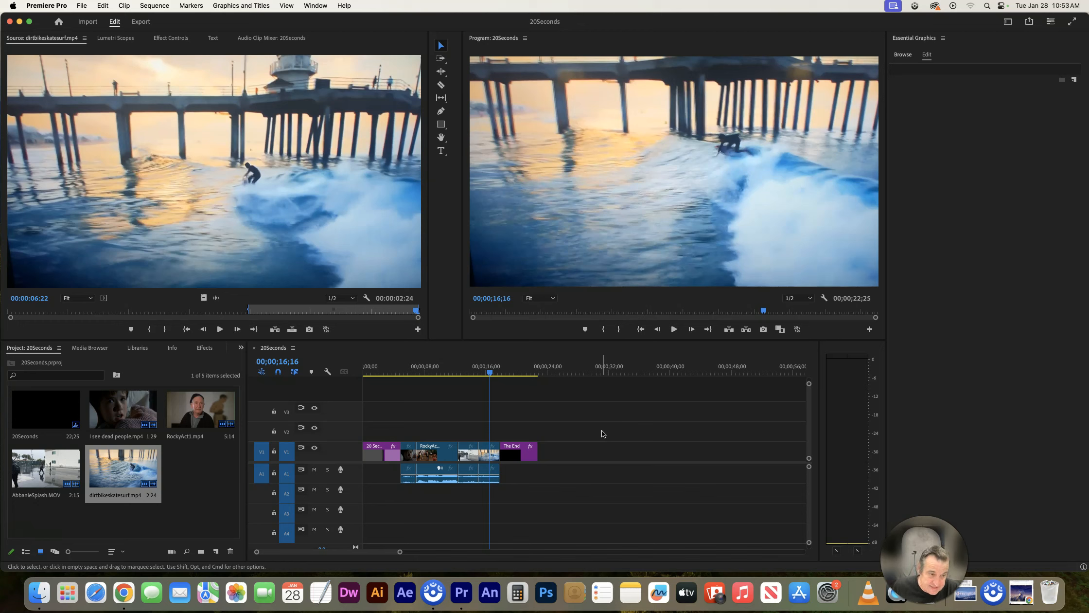
# Switch to Finder and open the 20SecondsX folder in Documents to locate the exported 20Seconds.mp4
pyautogui.click(39, 593)
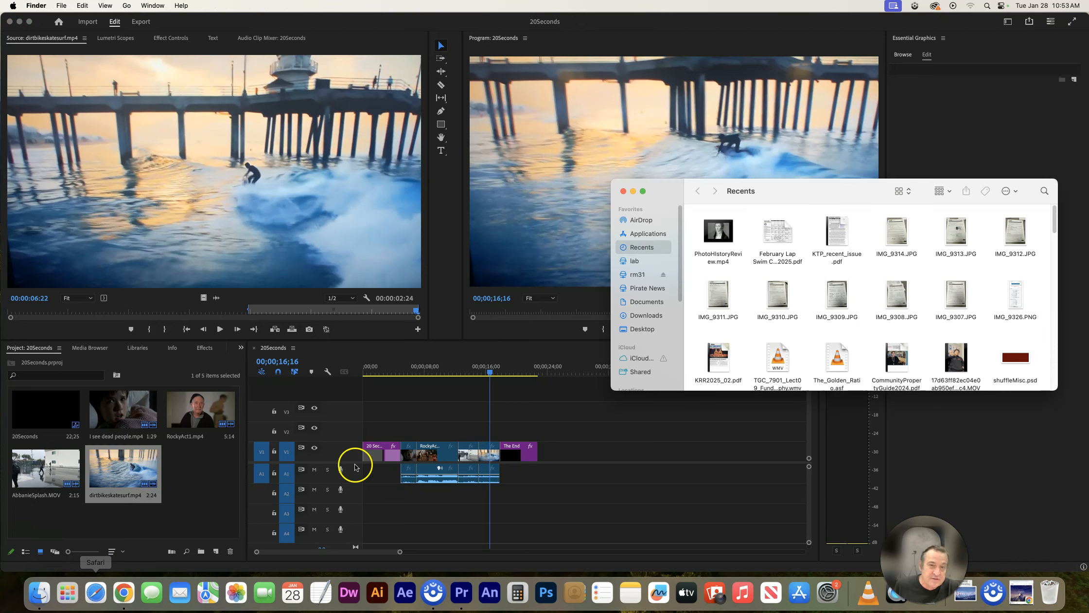
pyautogui.click(642, 302)
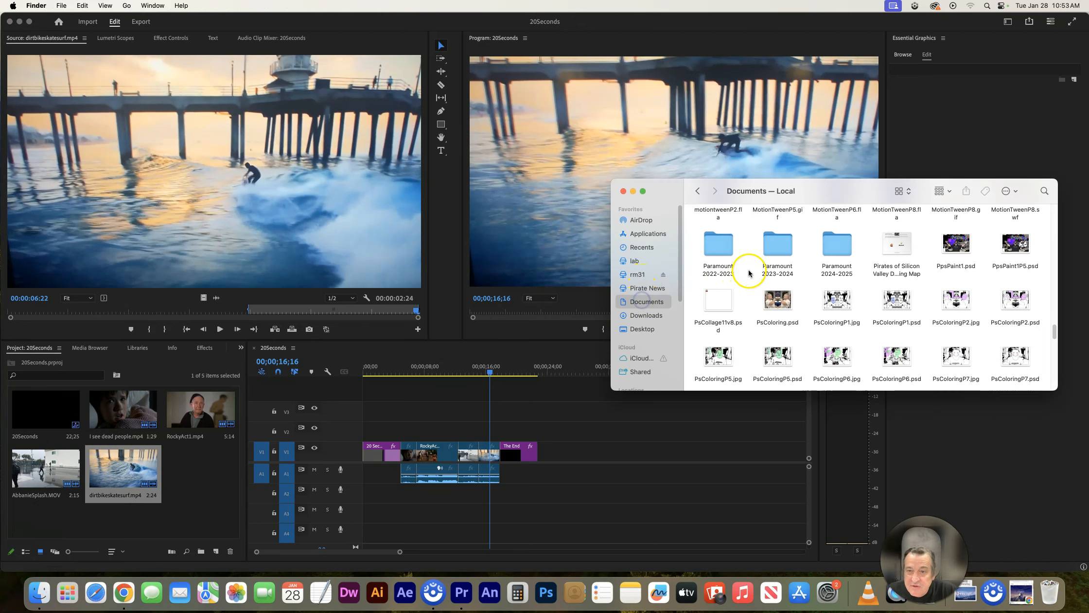
pyautogui.scroll(-5, 805, 276)
pyautogui.scroll(10, 805, 275)
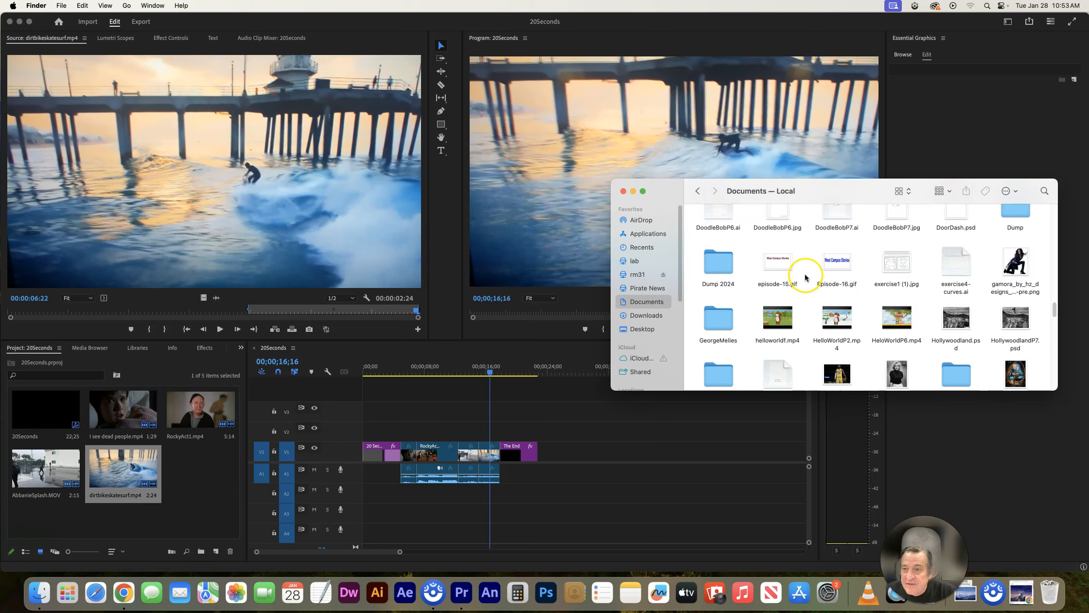
pyautogui.scroll(10, 806, 276)
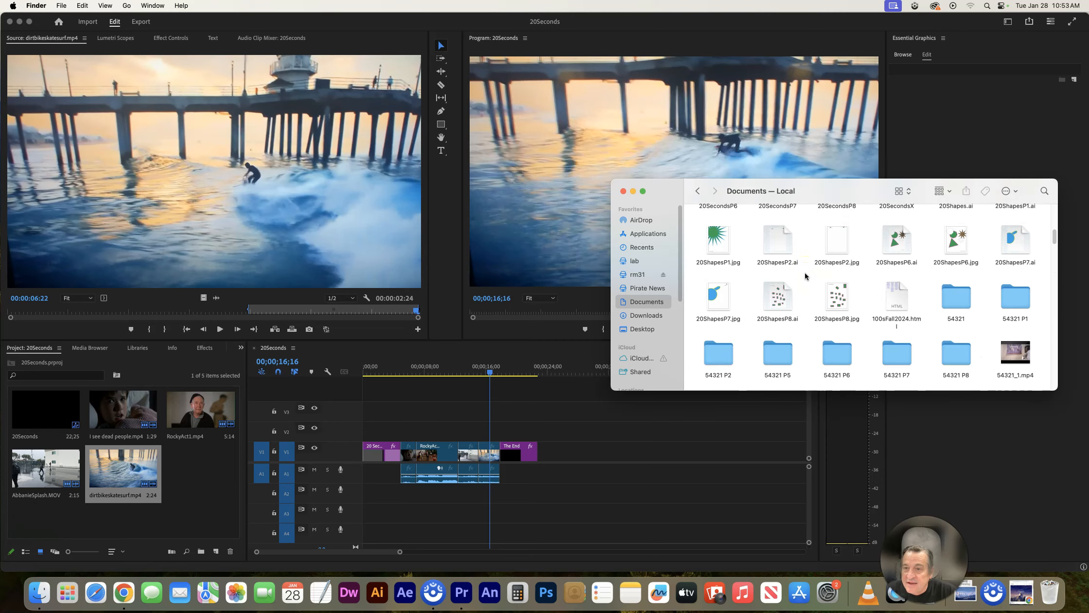
pyautogui.scroll(-3, 805, 276)
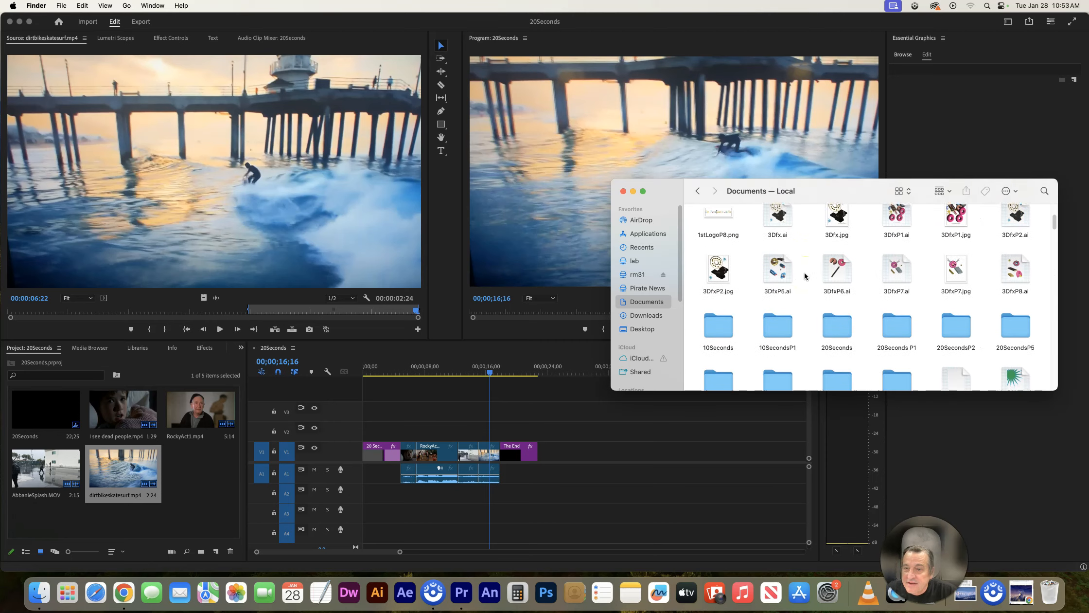
pyautogui.scroll(-2, 1023, 324)
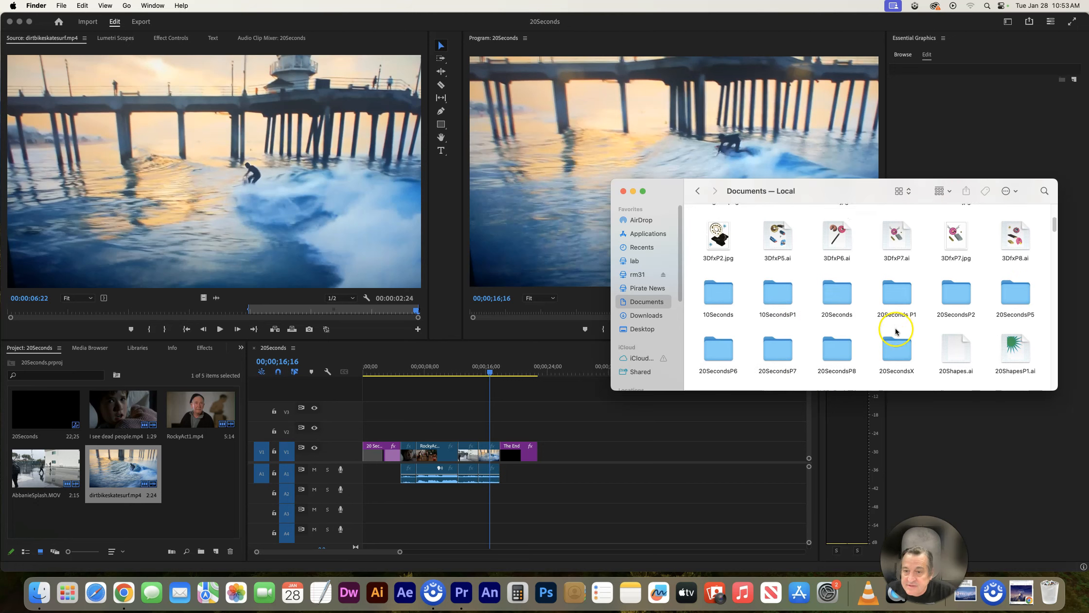
pyautogui.doubleClick(895, 335)
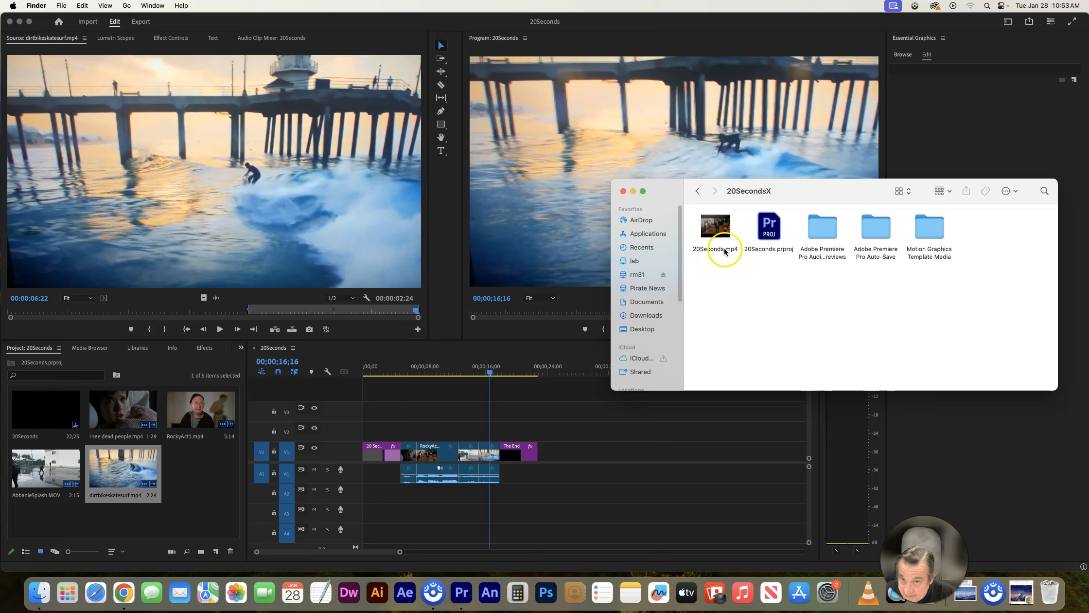
pyautogui.moveTo(710, 237)
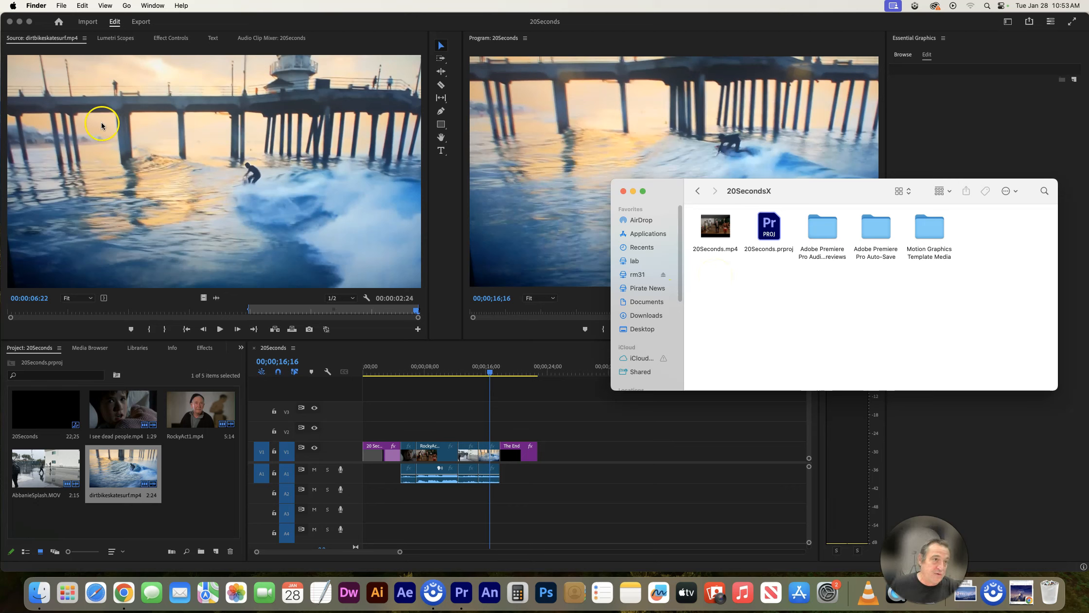
# Return to Premiere Pro and quit the application
pyautogui.click(64, 97)
pyautogui.click(47, 6)
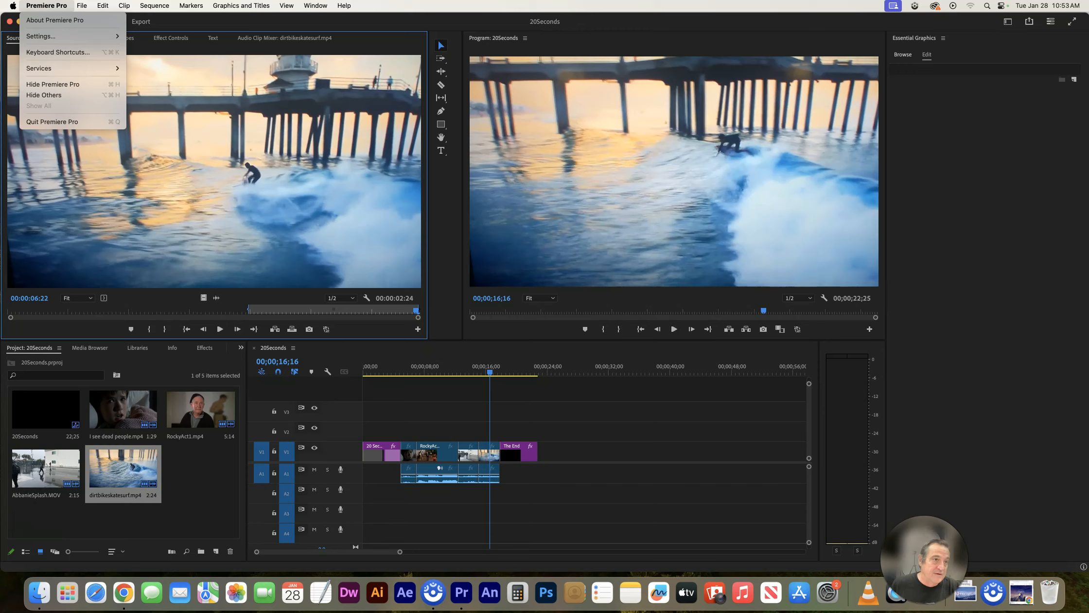
pyautogui.click(68, 121)
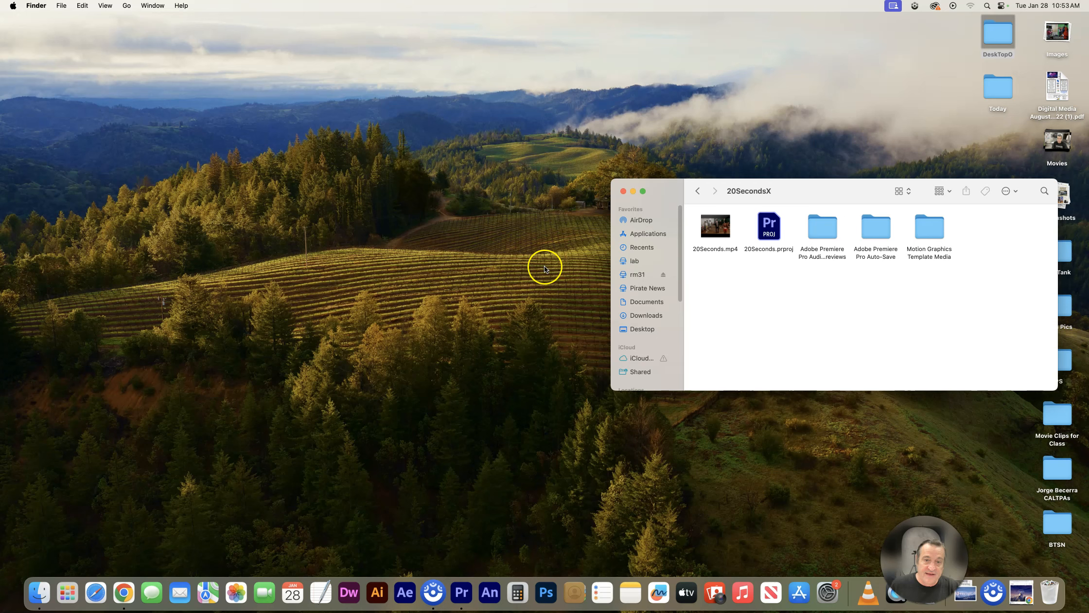